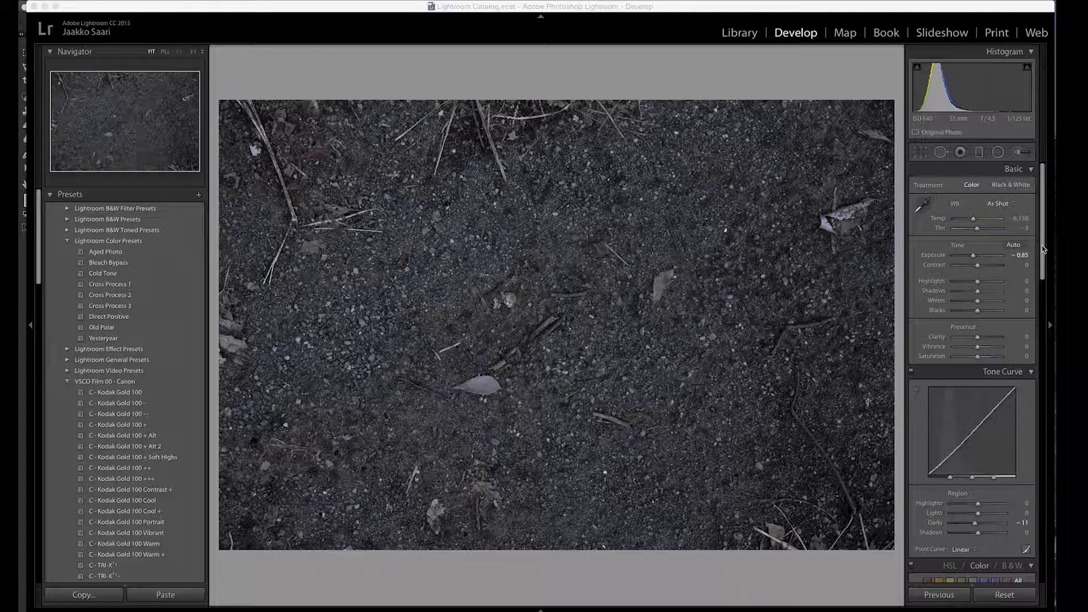
- Raise the ground photo's exposure to +0.15 and check the result up close
click(1043, 249)
scroll(1043, 249, down, 2)
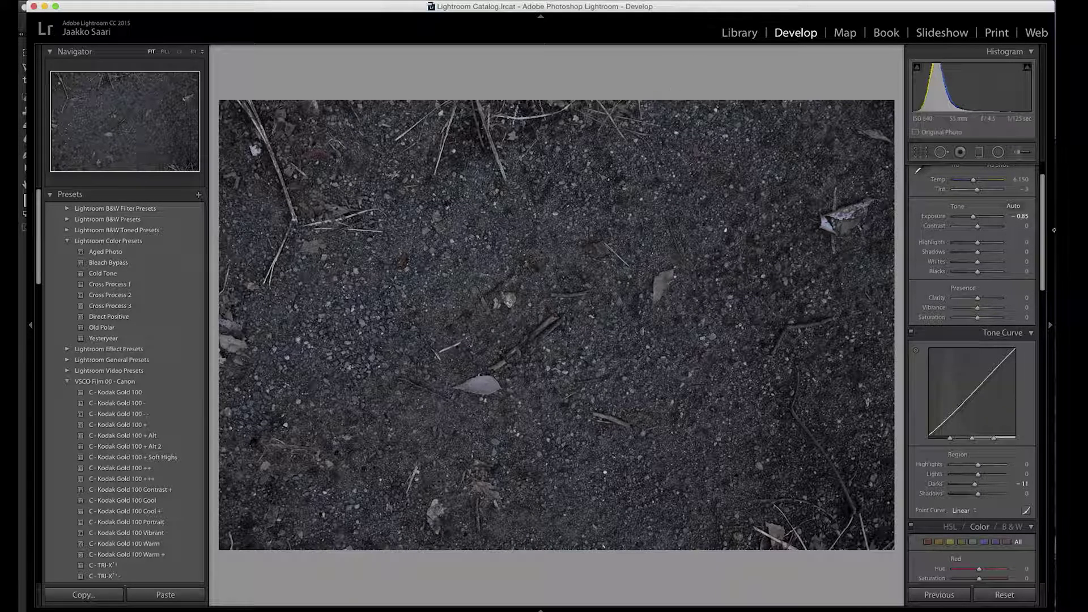
scroll(1046, 251, down, 15)
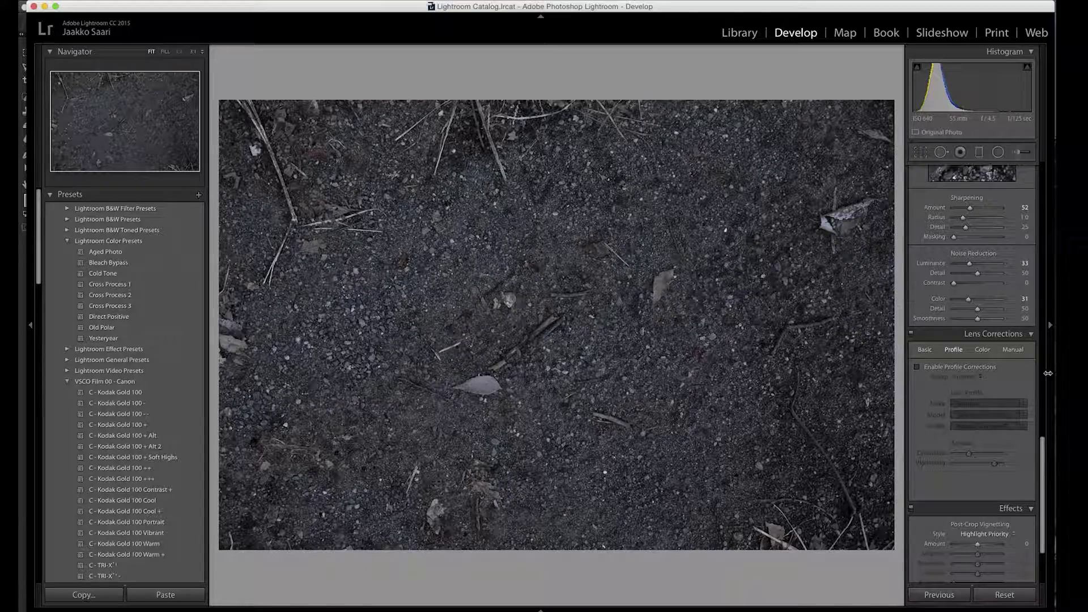
scroll(975, 340, up, 15)
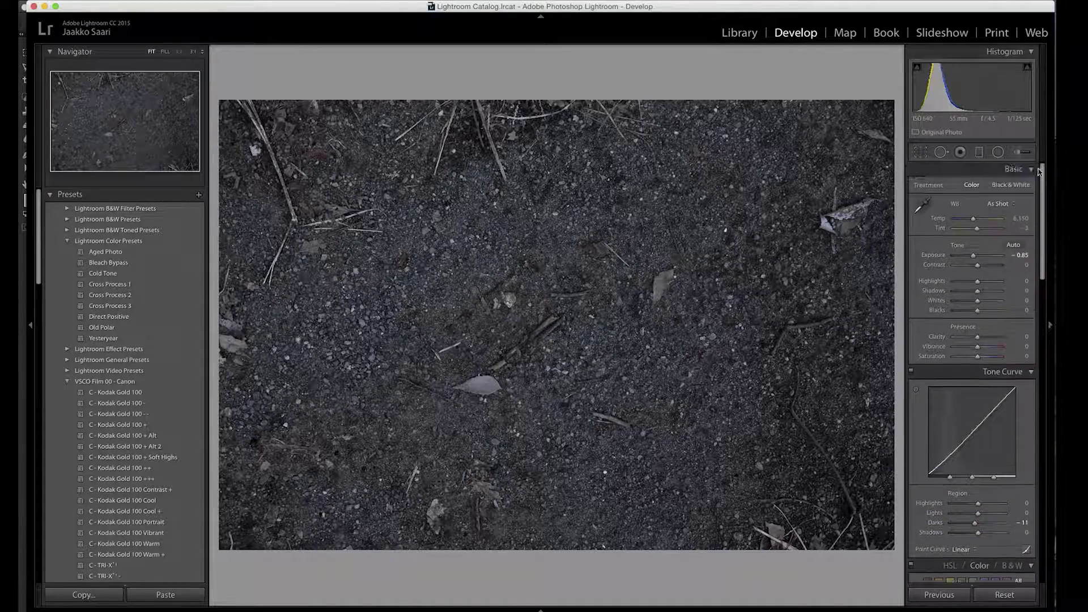
drag(975, 257, 981, 260)
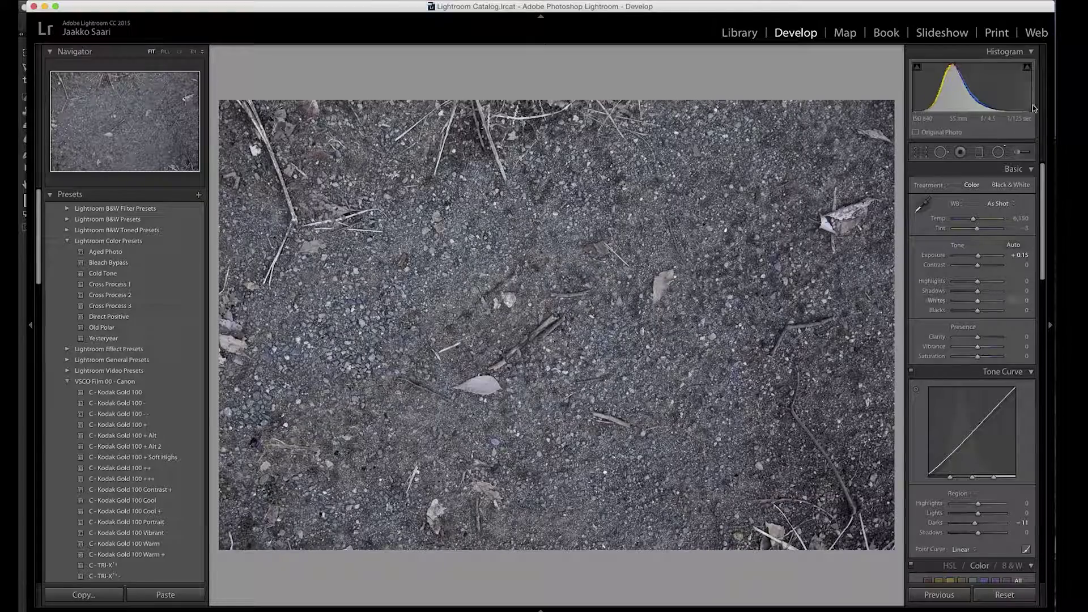
click(603, 268)
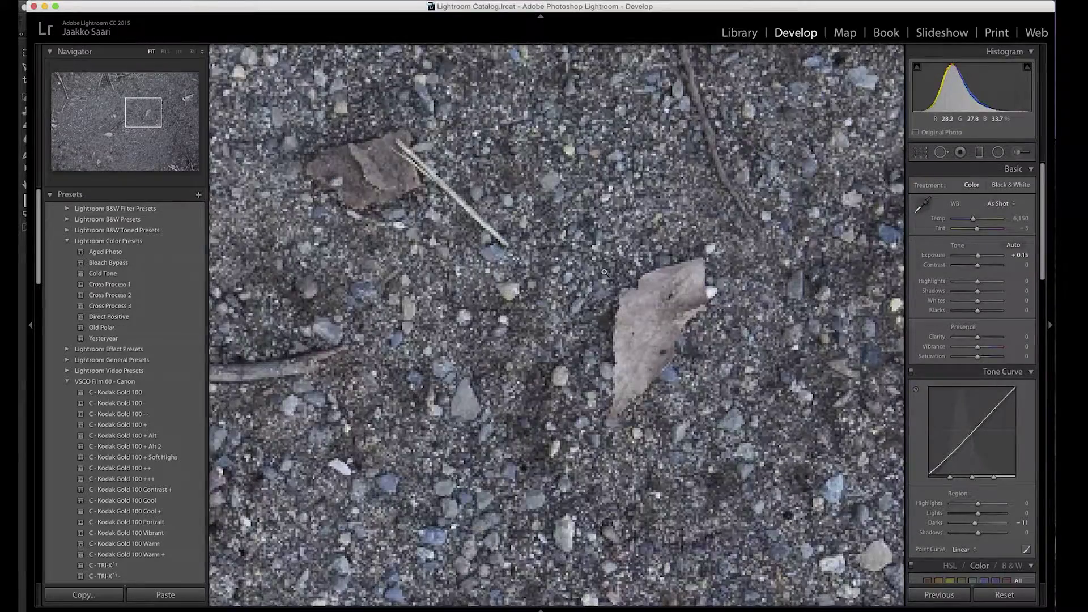
click(604, 272)
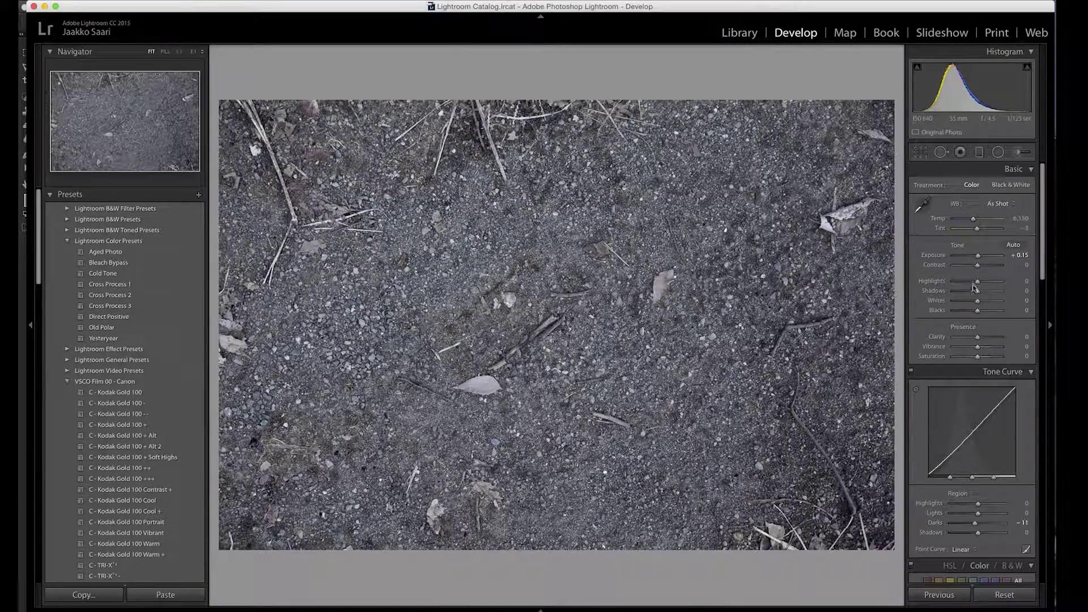
- Review the white balance presets and keep the As Shot setting
drag(1044, 241, 1044, 247)
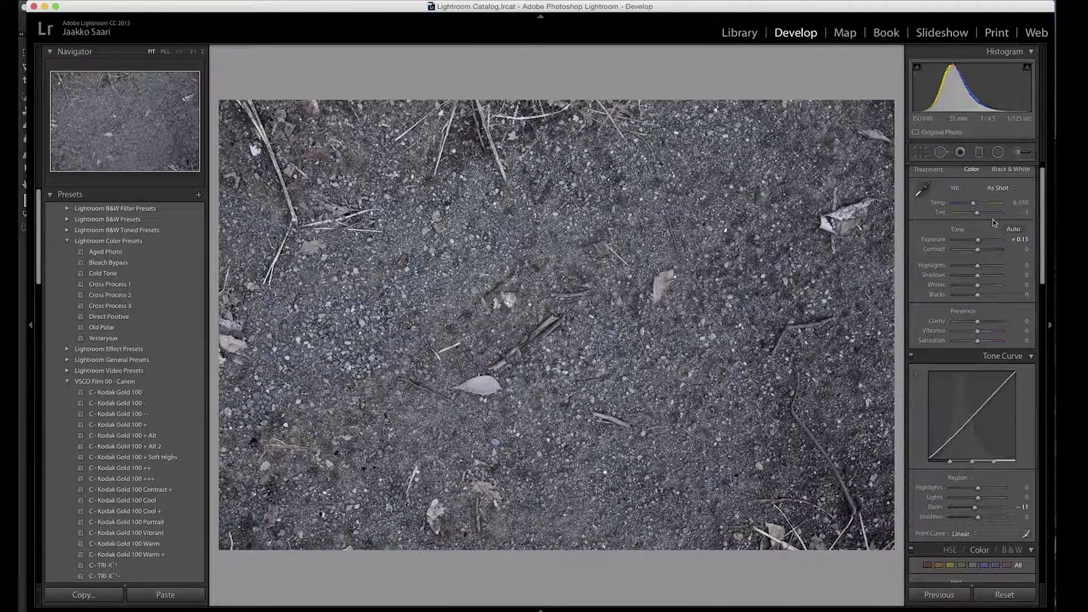
scroll(1006, 203, up, 1)
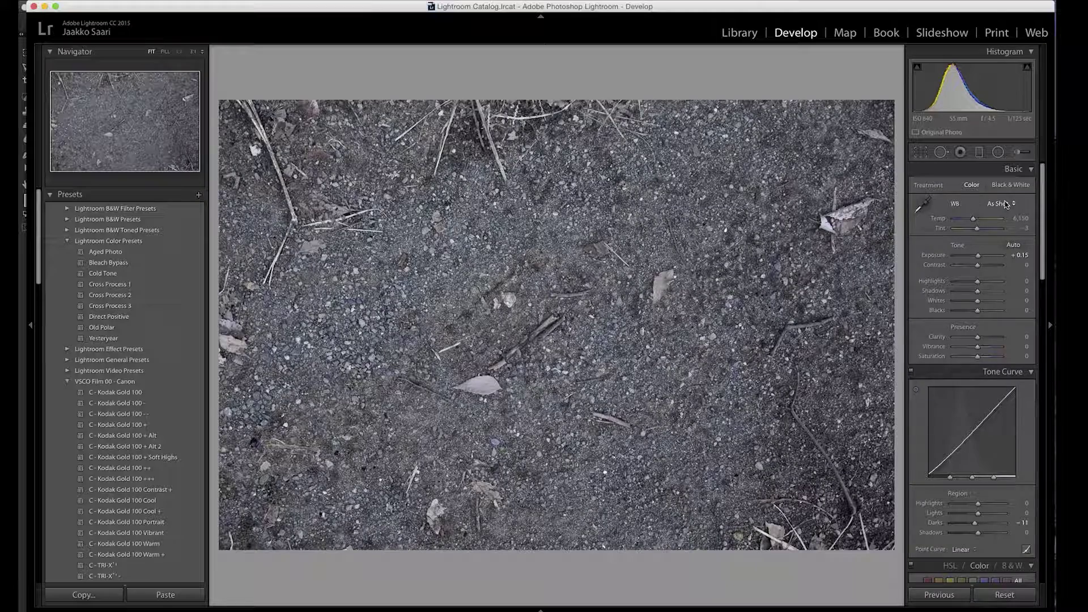
click(1005, 203)
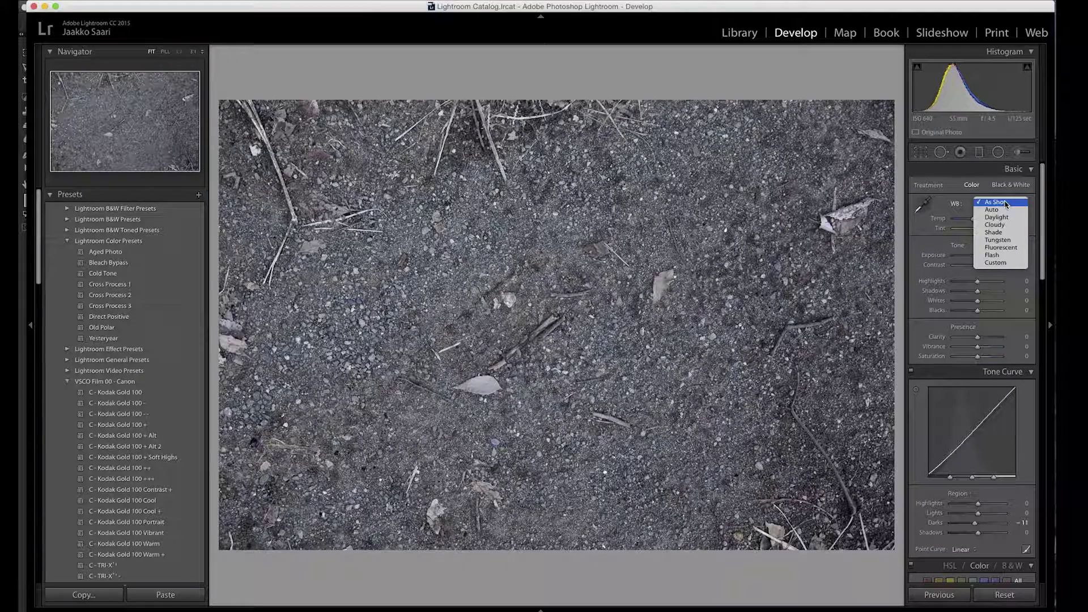
click(1006, 203)
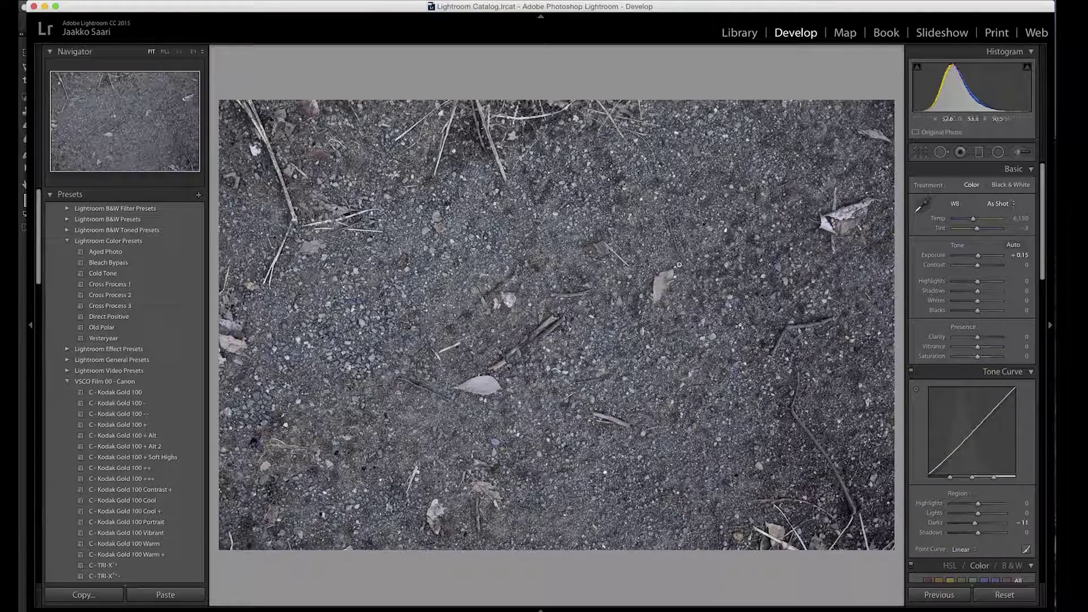
click(569, 299)
click(569, 300)
- Zoom in on the sticks and try sharpening amounts of 0 and 147
scroll(1045, 336, down, 10)
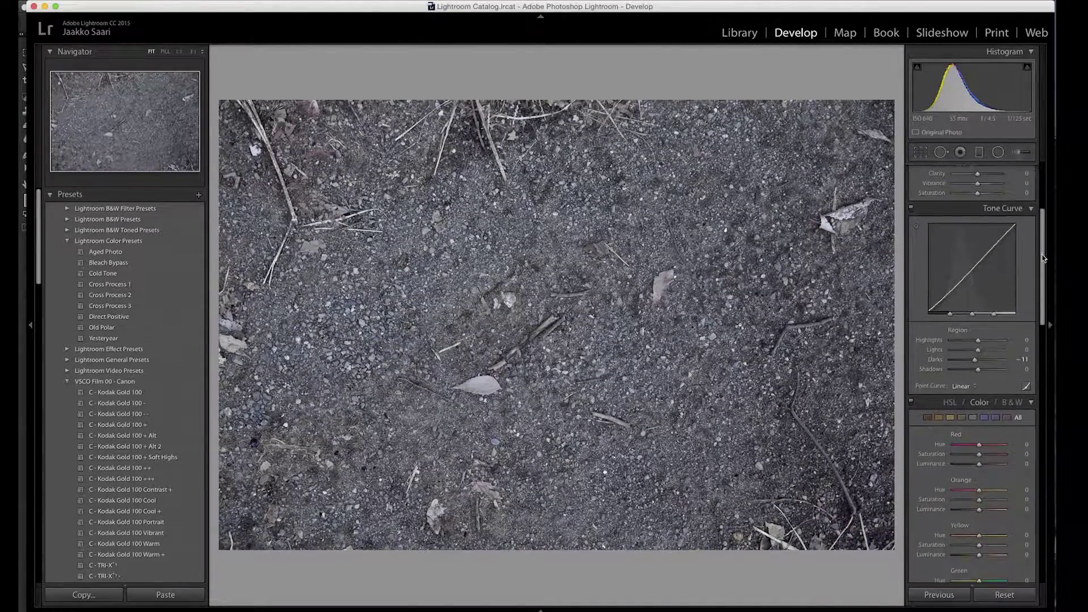
drag(1044, 333, 1042, 481)
scroll(1043, 482, up, 5)
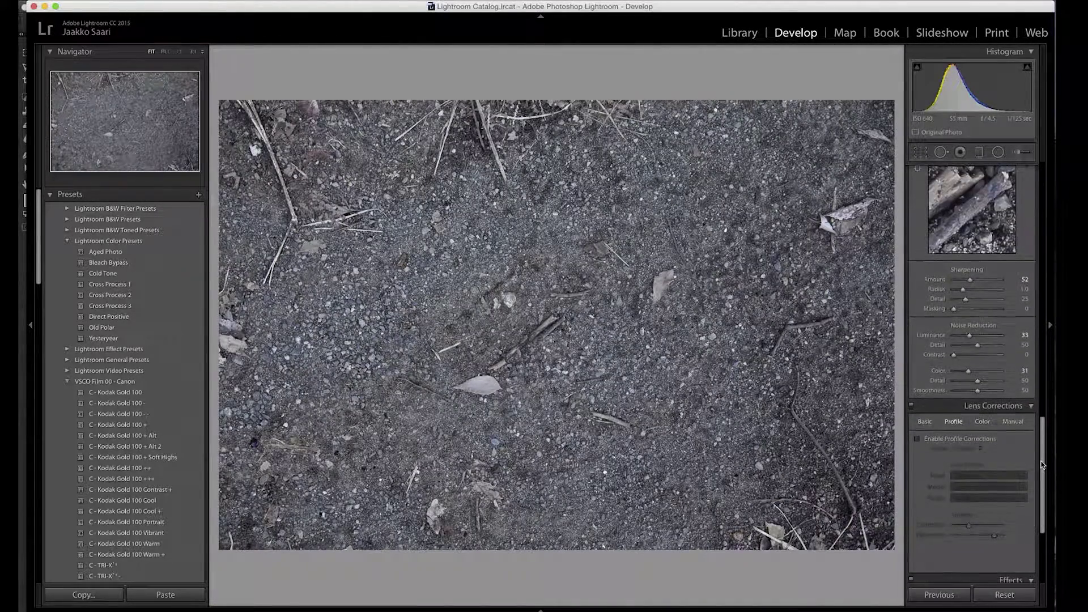
click(531, 344)
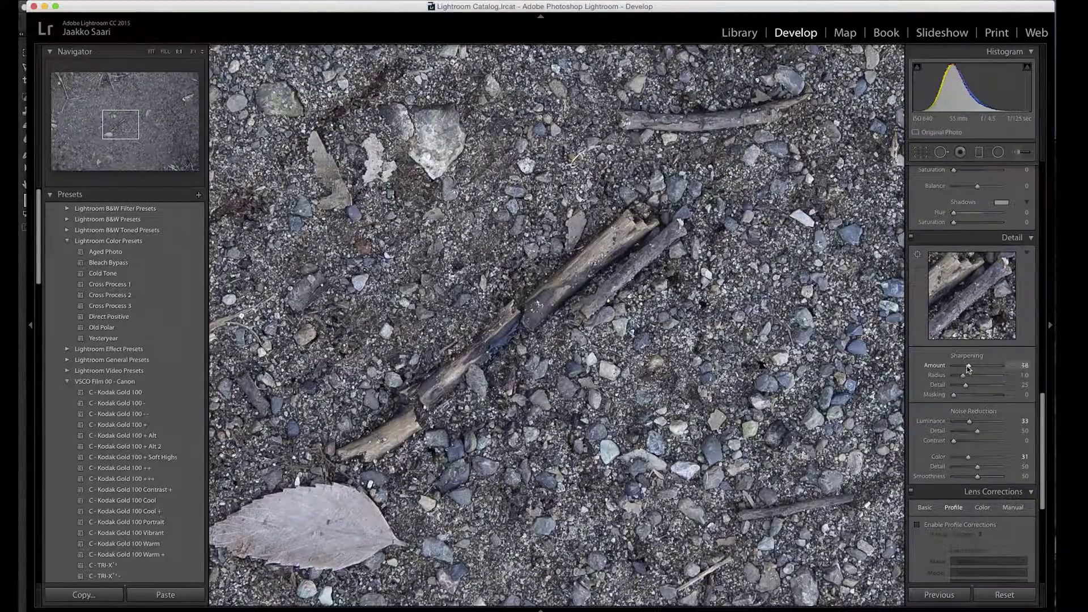
drag(968, 368, 950, 369)
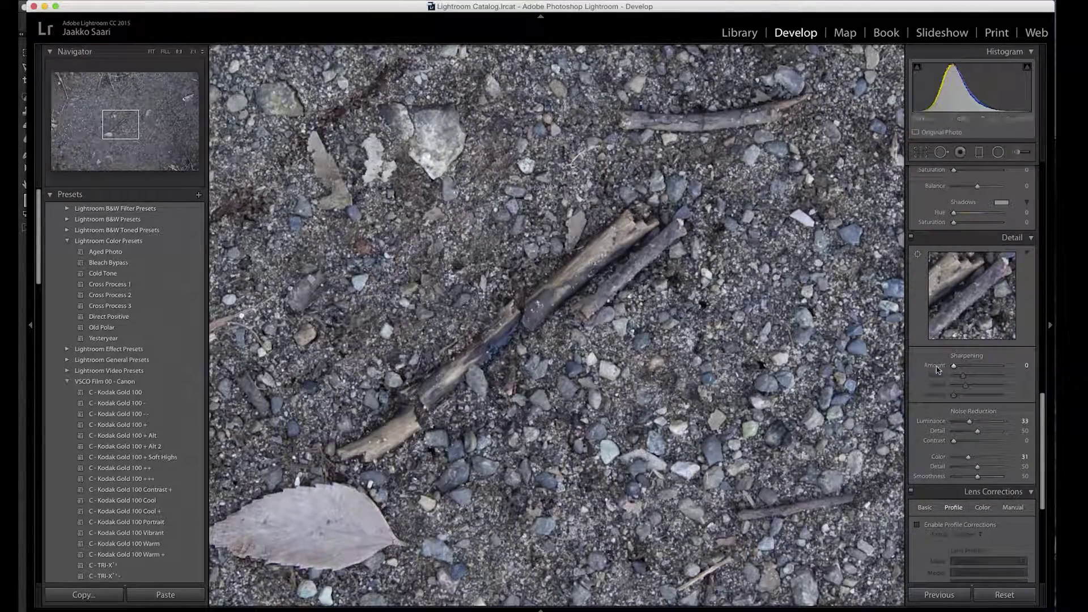
drag(955, 366, 999, 366)
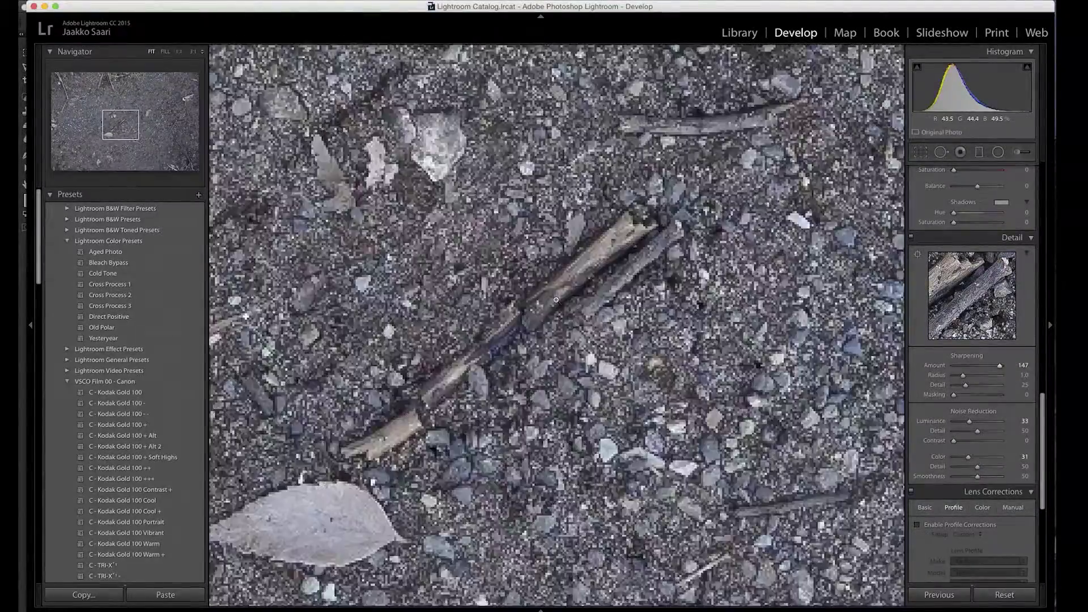
- Inspect another area of the gravel up close and reduce the sharpening amount to a moderate level
click(475, 266)
click(475, 266)
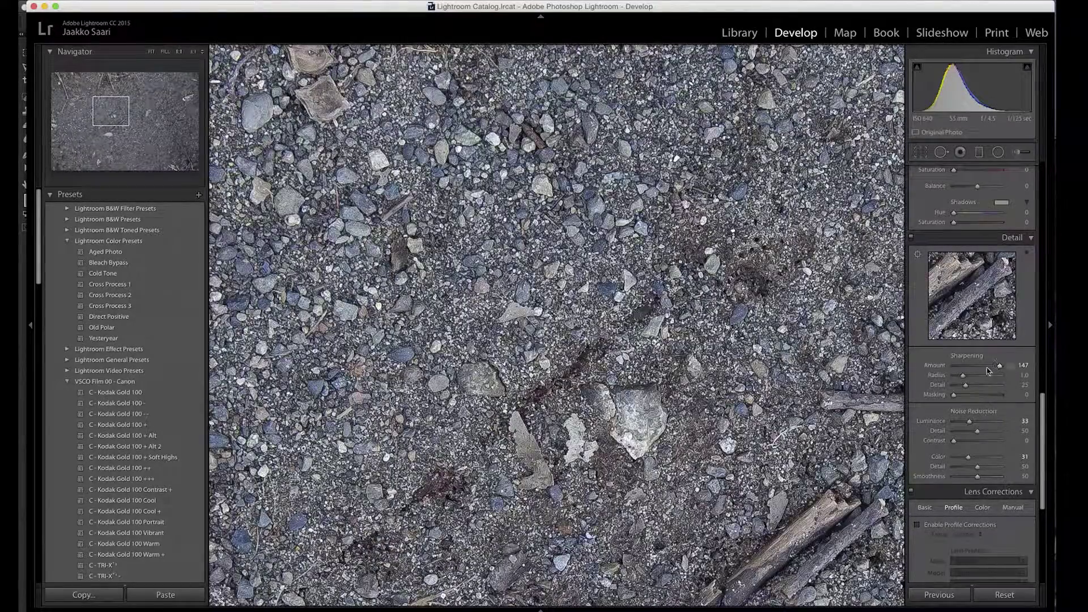
drag(1000, 366, 969, 369)
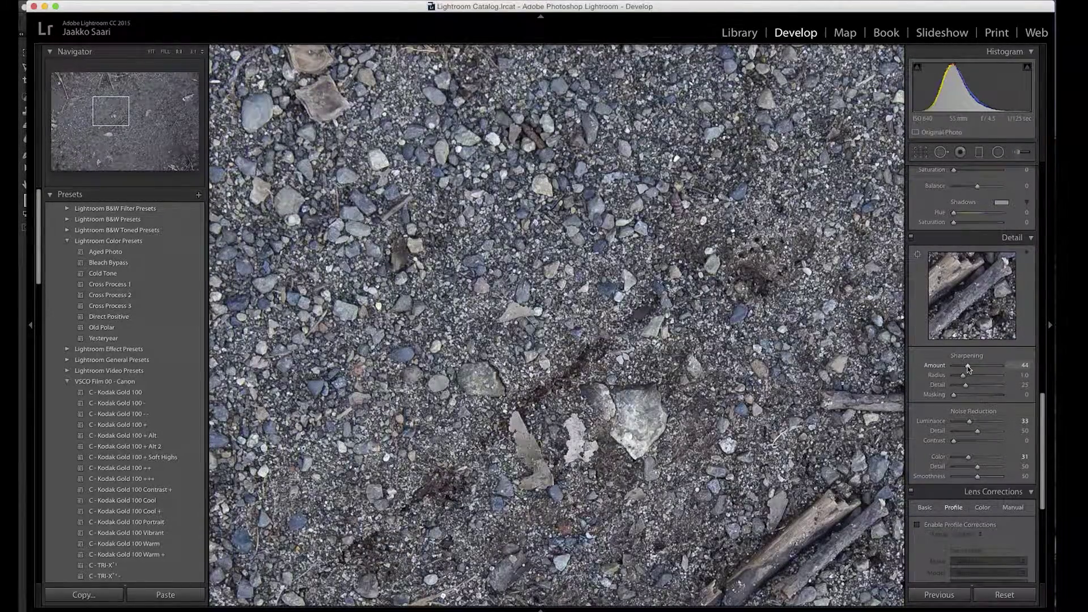
drag(969, 368, 973, 369)
- Enable lens profile corrections, keeping the make Tamron and the model Tamron Di 28-75mm F/2.8 SP XR LD IF
drag(1044, 407, 1045, 483)
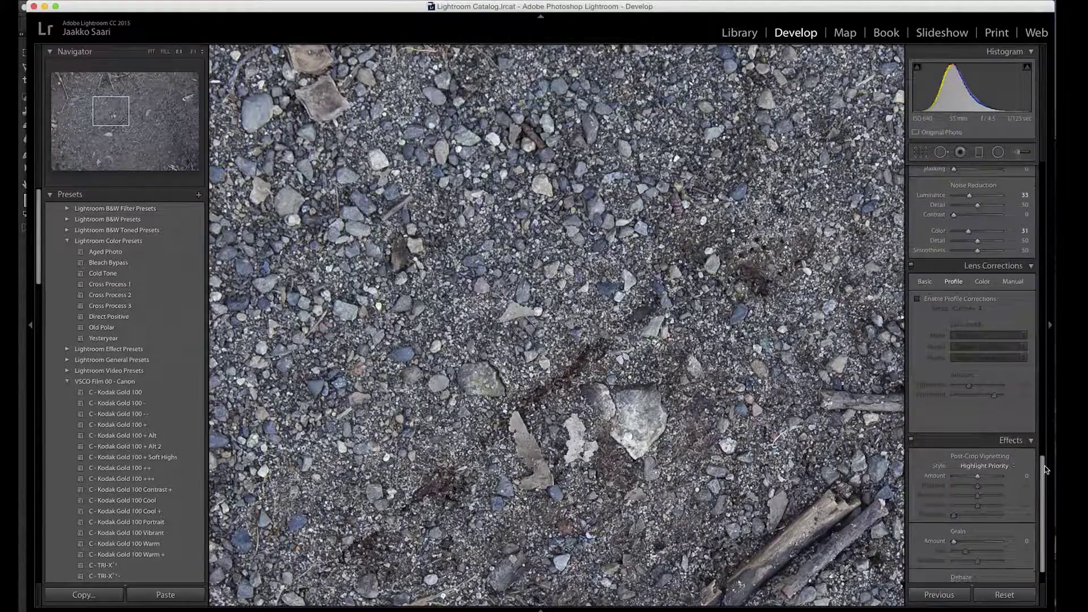
click(687, 320)
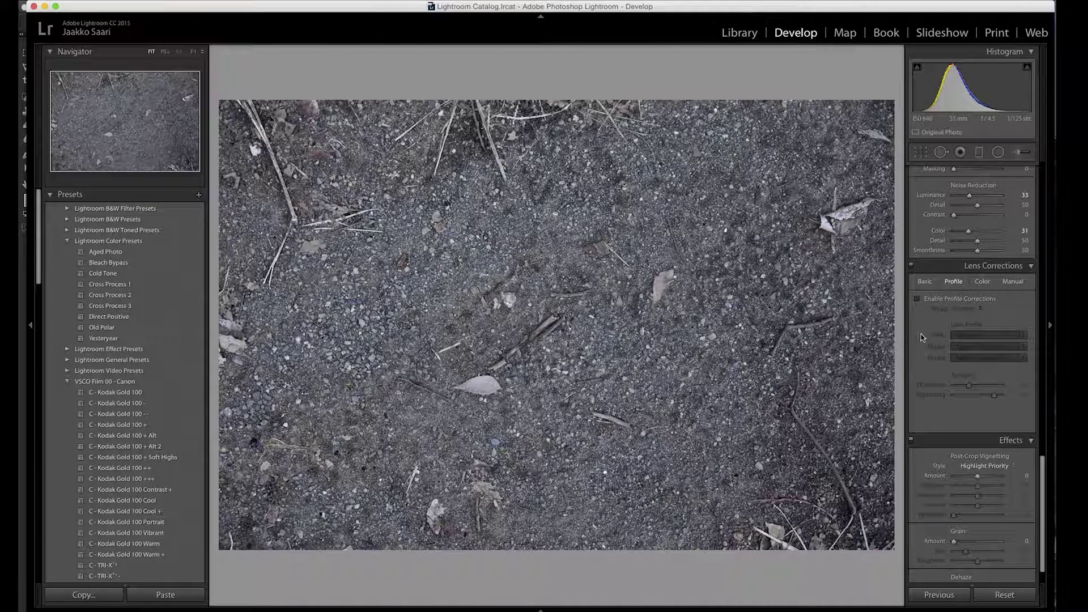
click(917, 298)
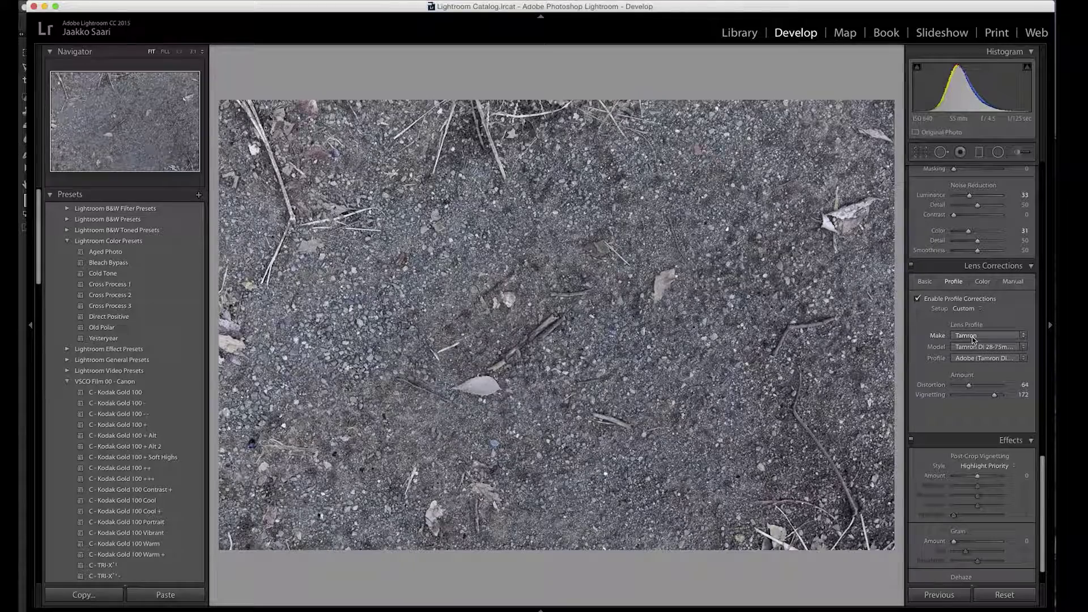
click(974, 337)
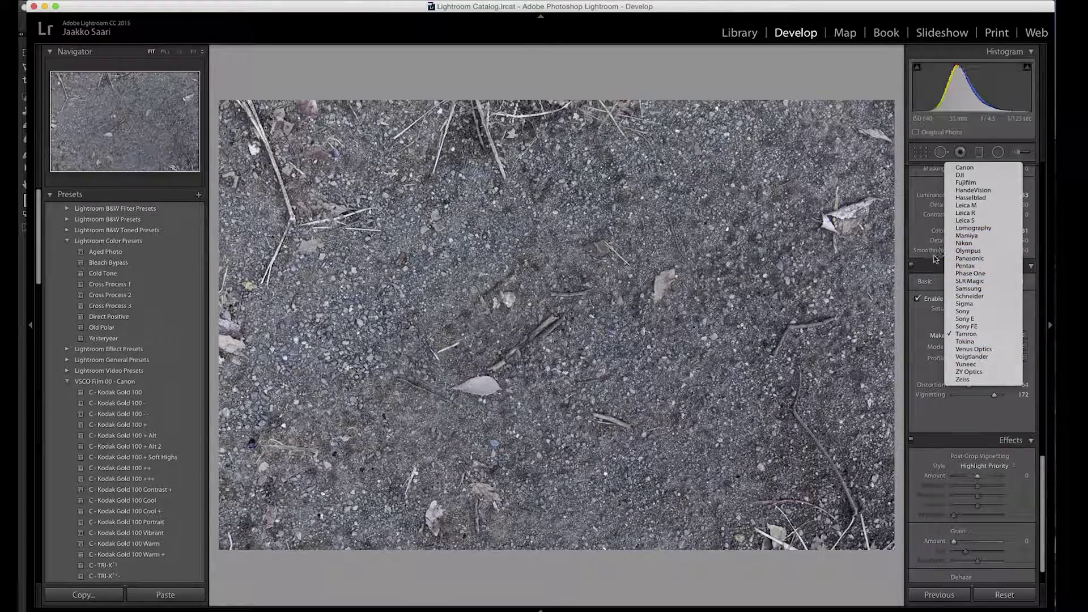
click(920, 288)
click(962, 348)
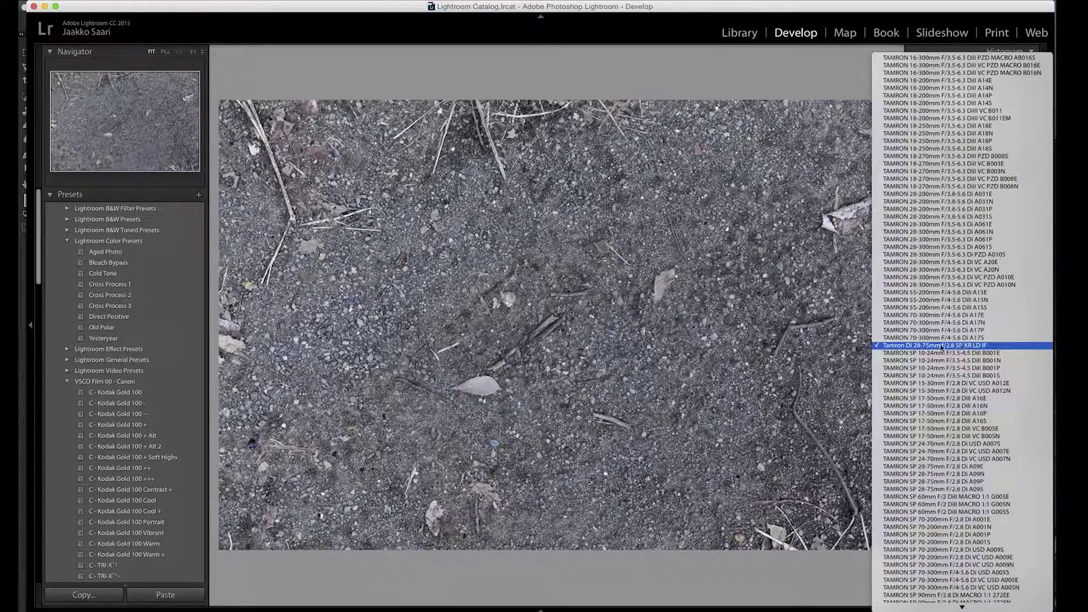
click(879, 345)
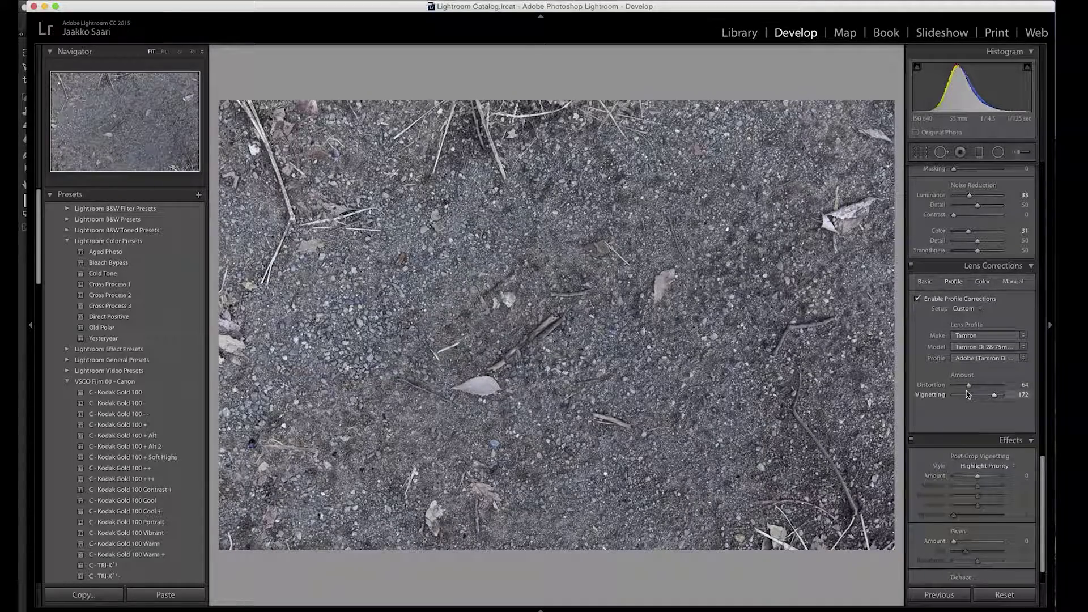
- Set the lens profile's vignetting amount to 166 and compare the photo with profile corrections off and on
mouse_move(979, 401)
mouse_down()
mouse_move(954, 396)
mouse_move(996, 399)
mouse_up()
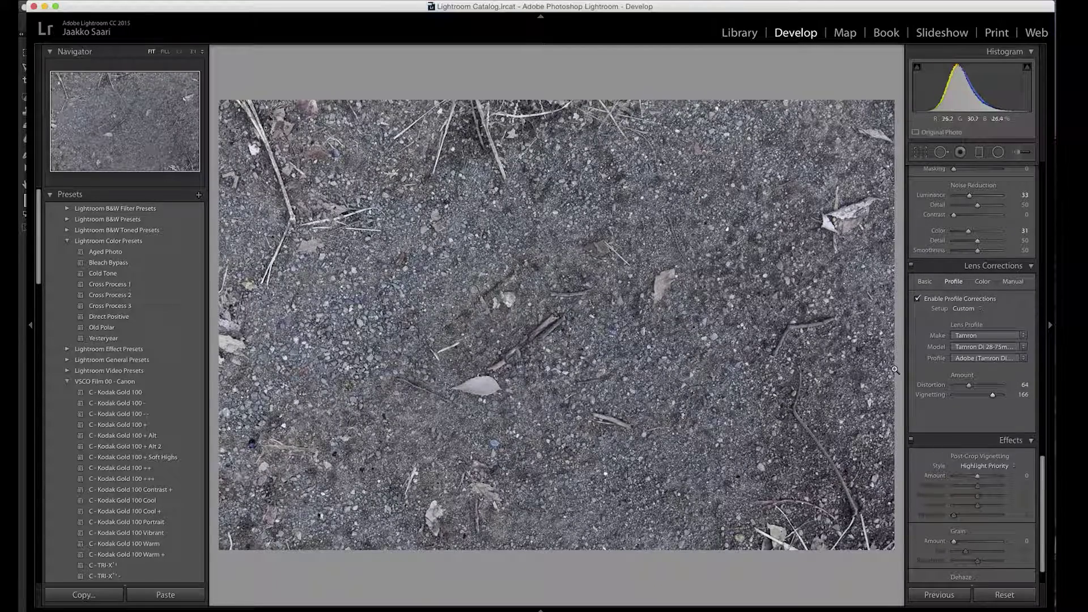
click(918, 300)
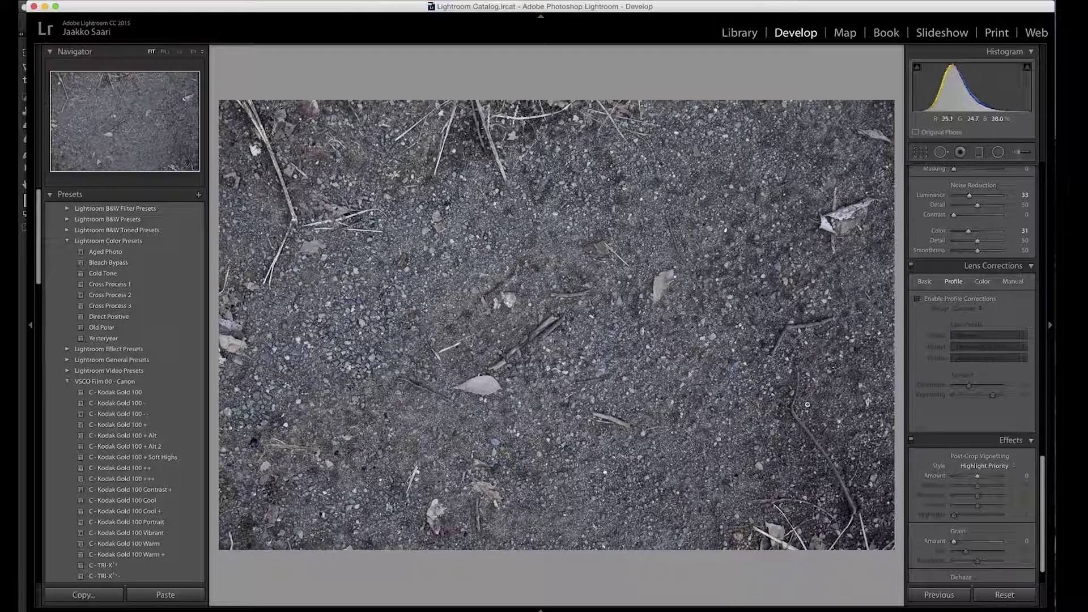
click(942, 300)
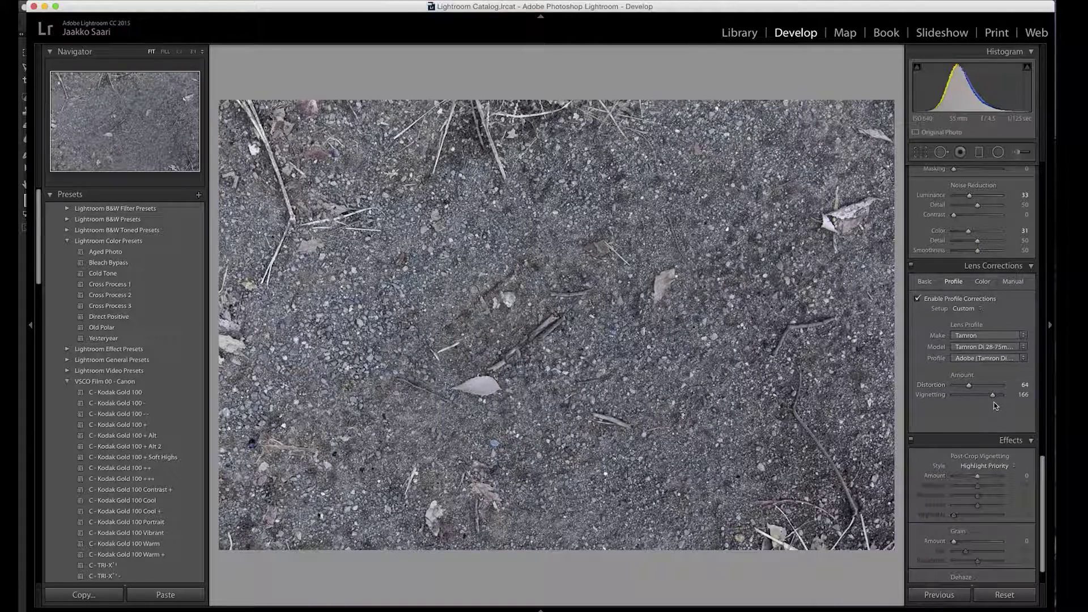
- Try several strengths of lens distortion correction and set the distortion amount to 0
drag(969, 386, 578, 358)
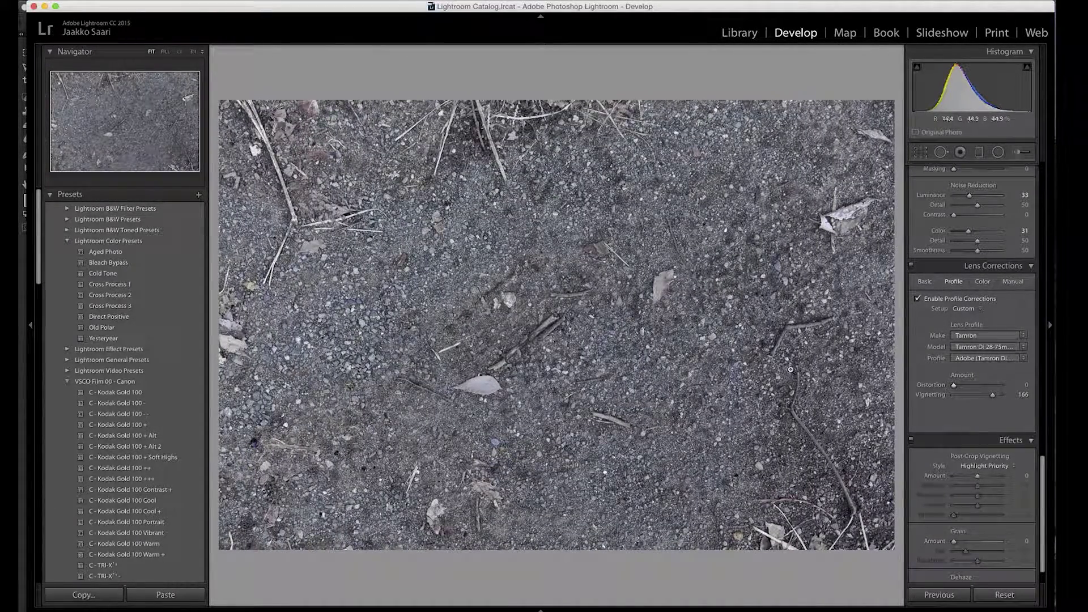
drag(954, 385, 973, 387)
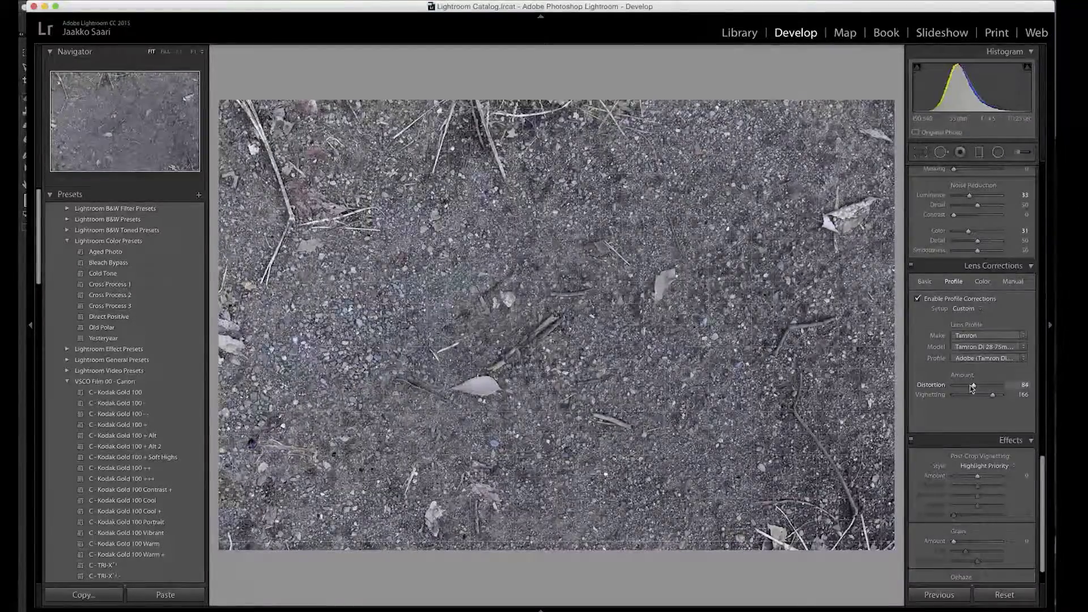
scroll(972, 388, down, 5)
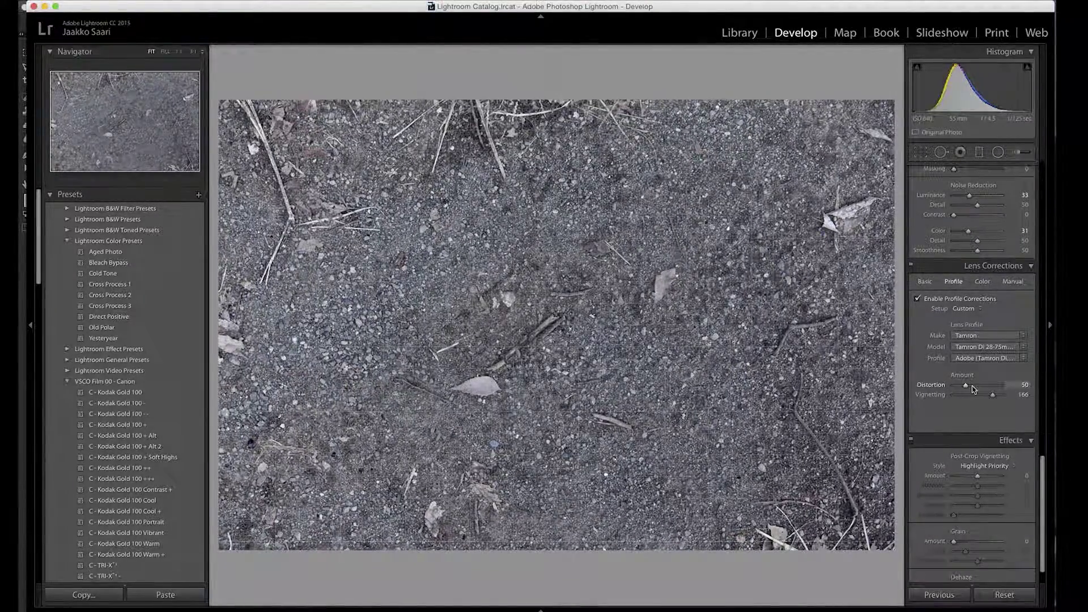
scroll(972, 388, up, 6)
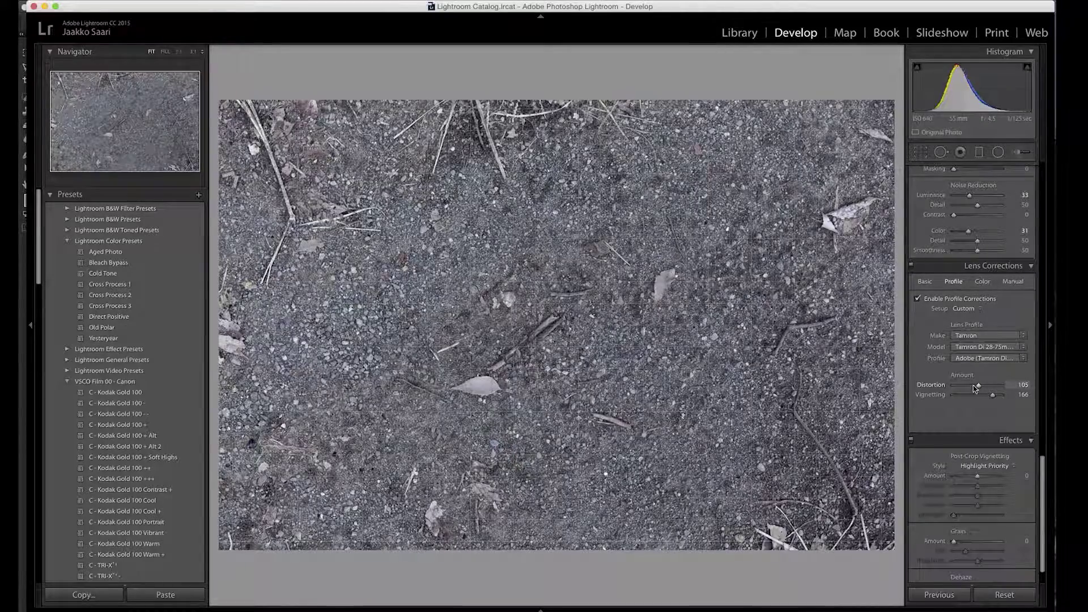
drag(975, 389, 970, 390)
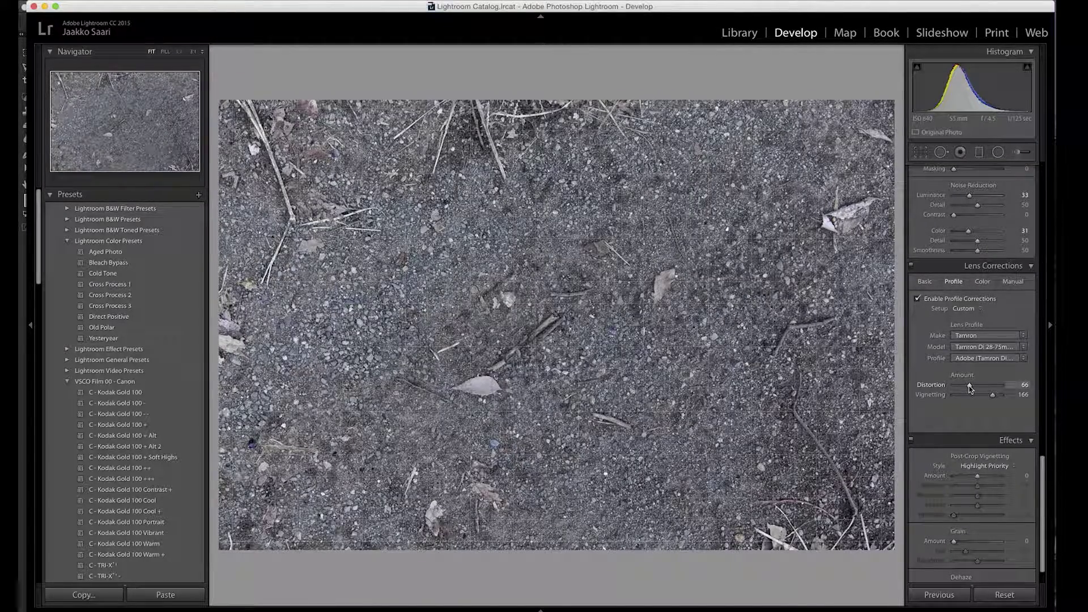
double_click(973, 384)
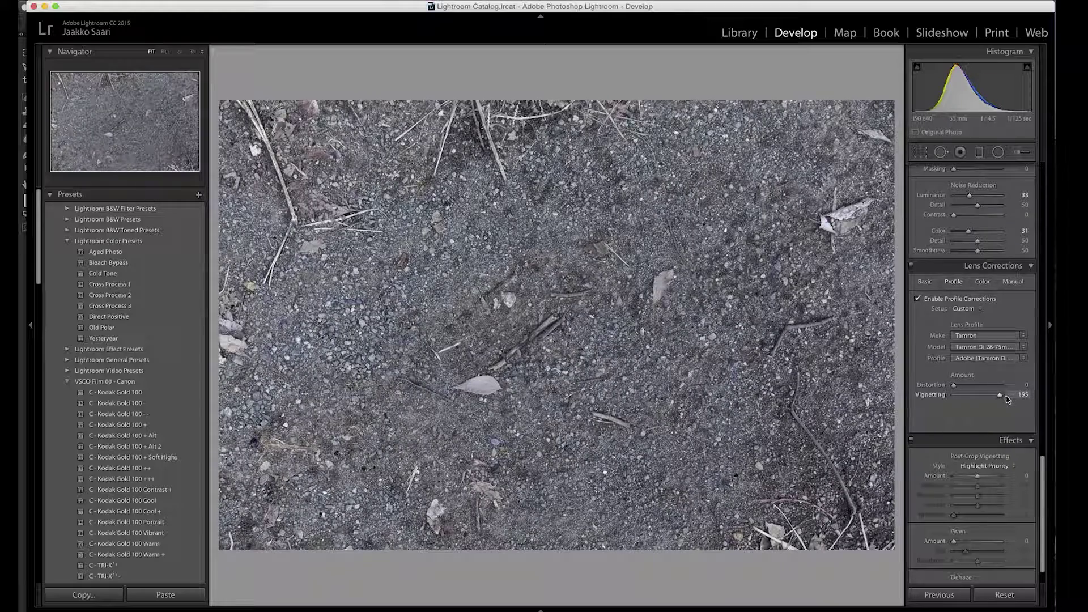
- Set the lens profile's vignetting correction amount to 200
drag(1008, 400, 995, 398)
mouse_move(1008, 399)
mouse_down()
mouse_move(1018, 399)
mouse_move(985, 400)
mouse_move(1008, 398)
mouse_up()
scroll(947, 418, down, 1)
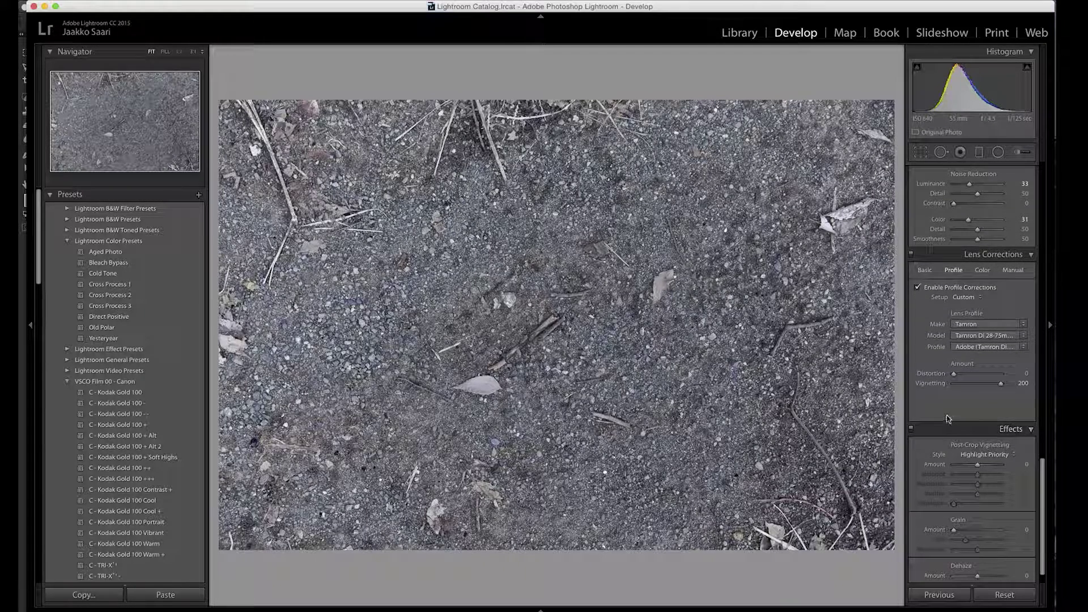
scroll(947, 418, down, 2)
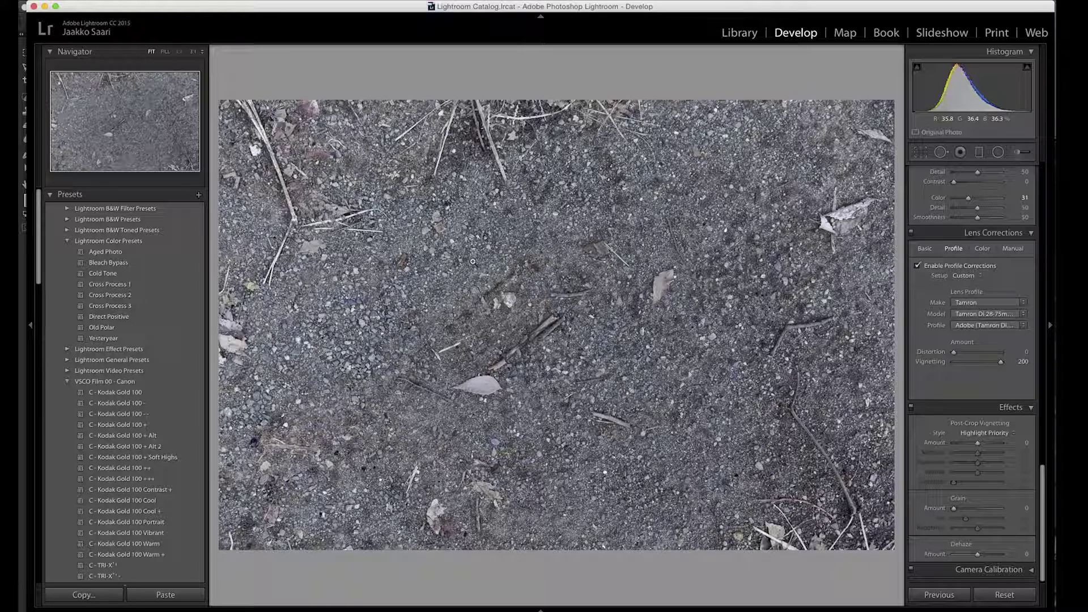
- Export the photo to the Tiling Texture Tutorial folder as a 16-bit AdobeRGB (1998) PSD, overwriting the existing IMG_1350_processed.psd
key(shift)
key(super+shift+e)
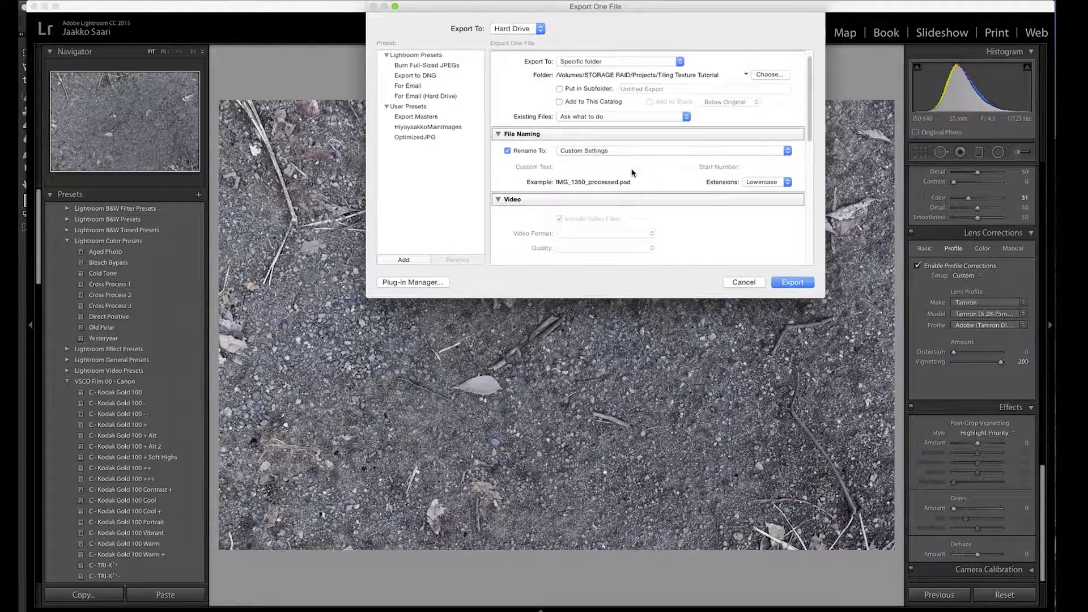
scroll(629, 173, down, 2)
scroll(606, 181, down, 6)
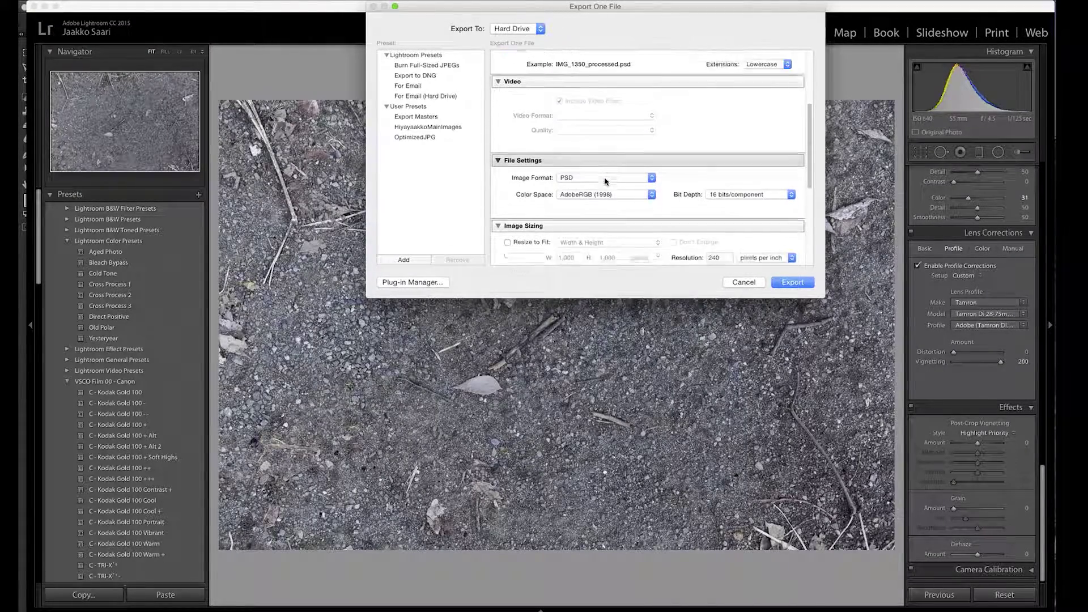
scroll(616, 205, down, 5)
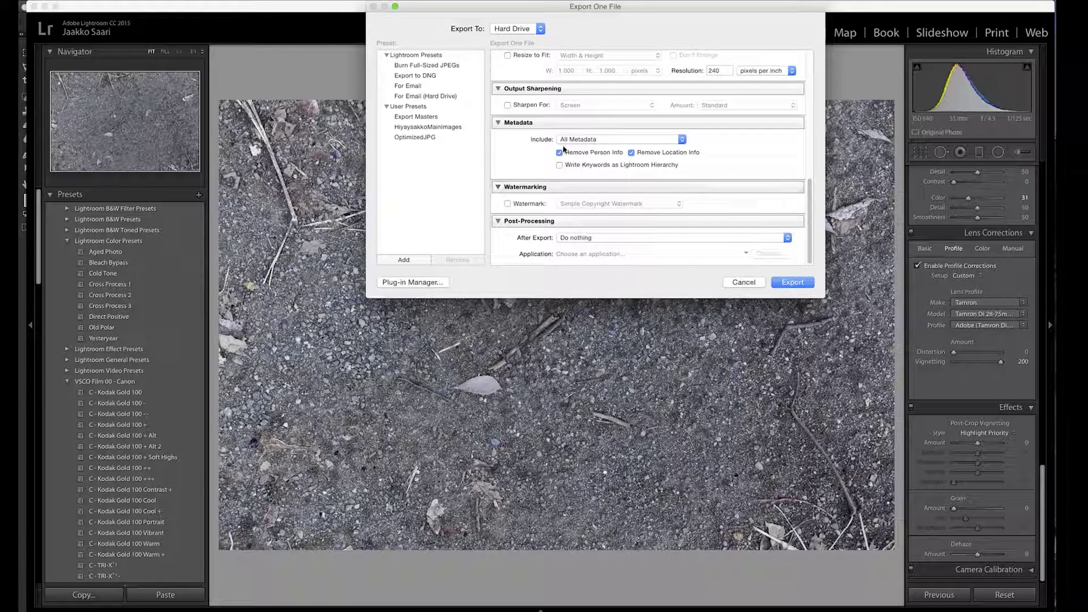
scroll(564, 149, up, 6)
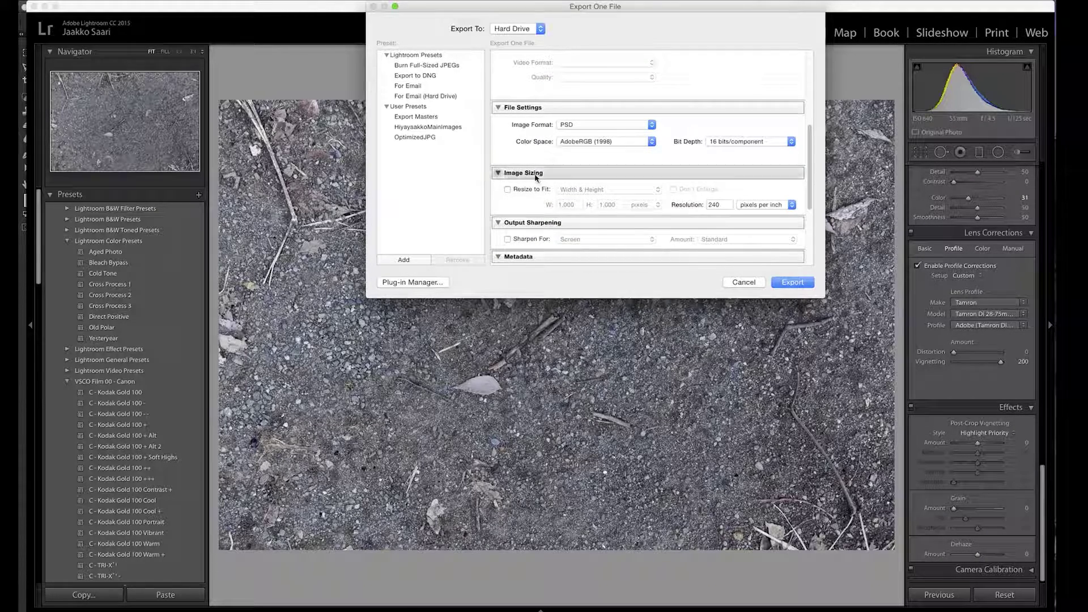
scroll(628, 206, up, 5)
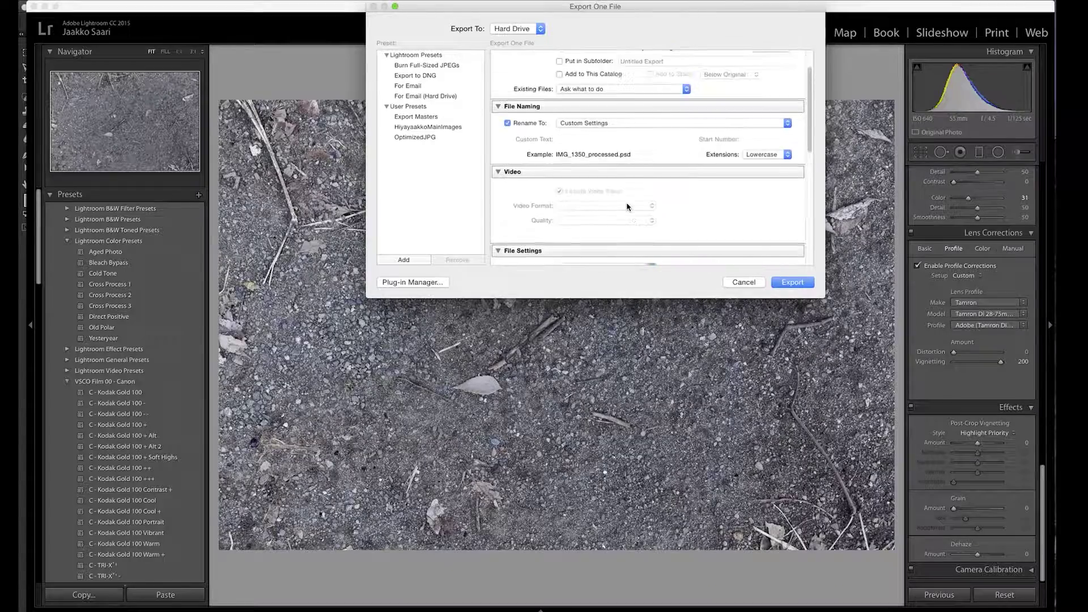
click(792, 281)
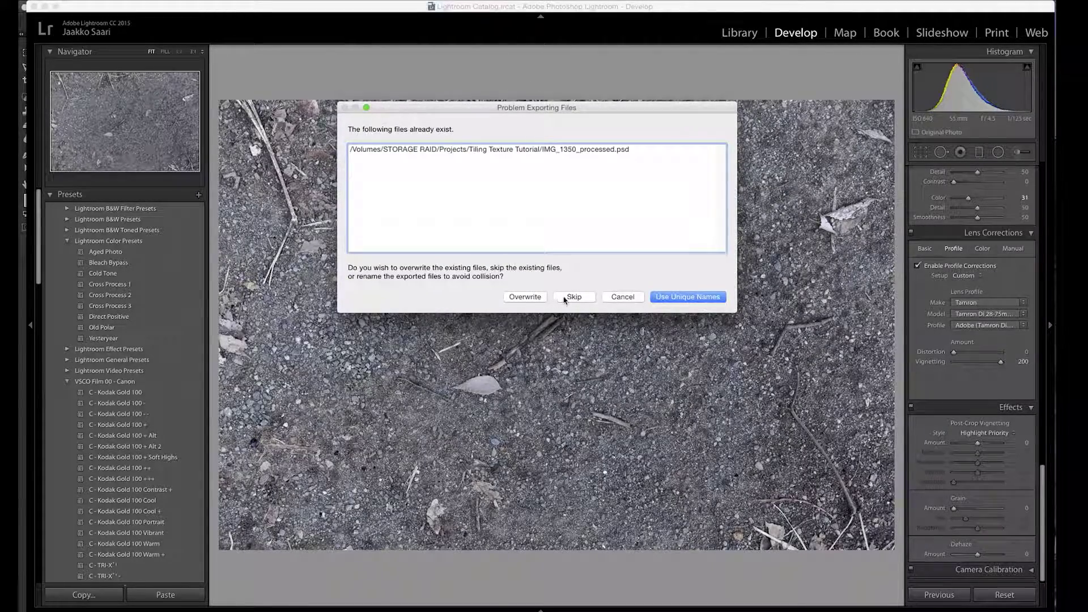
click(525, 297)
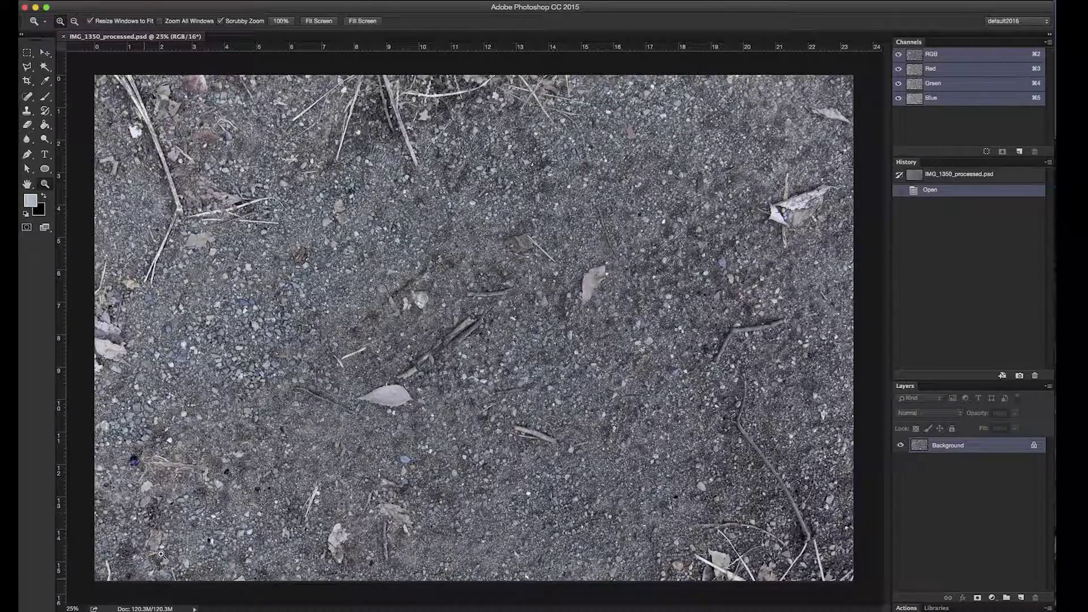
- Switch to Photoshop and examine the detail of IMG_1350_processed.psd at 100% in its centre, upper-left corner and along its top edge
click(317, 402)
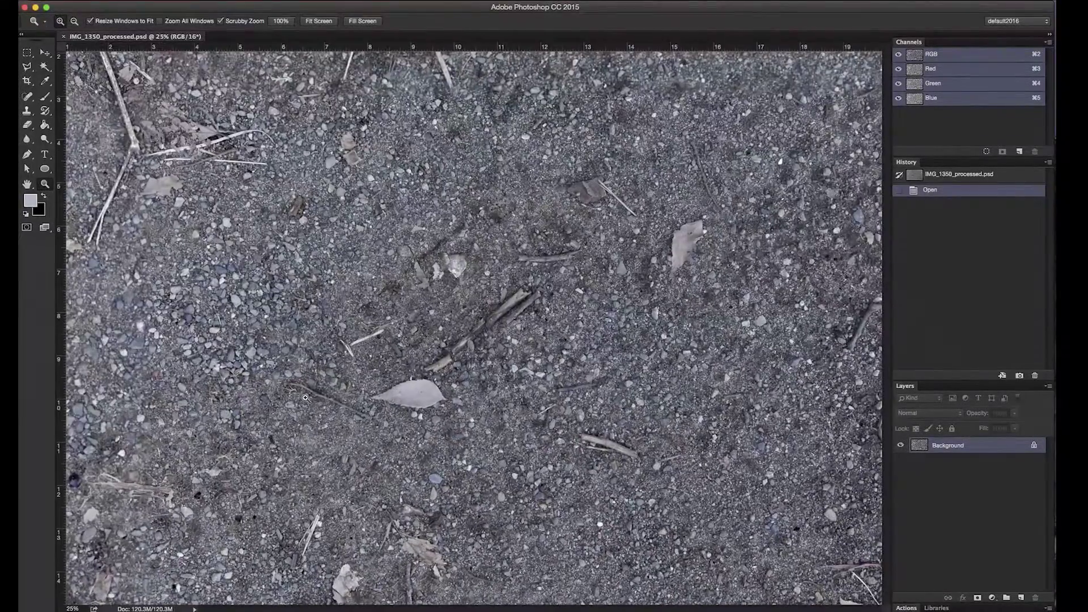
click(388, 341)
click(398, 330)
click(400, 327)
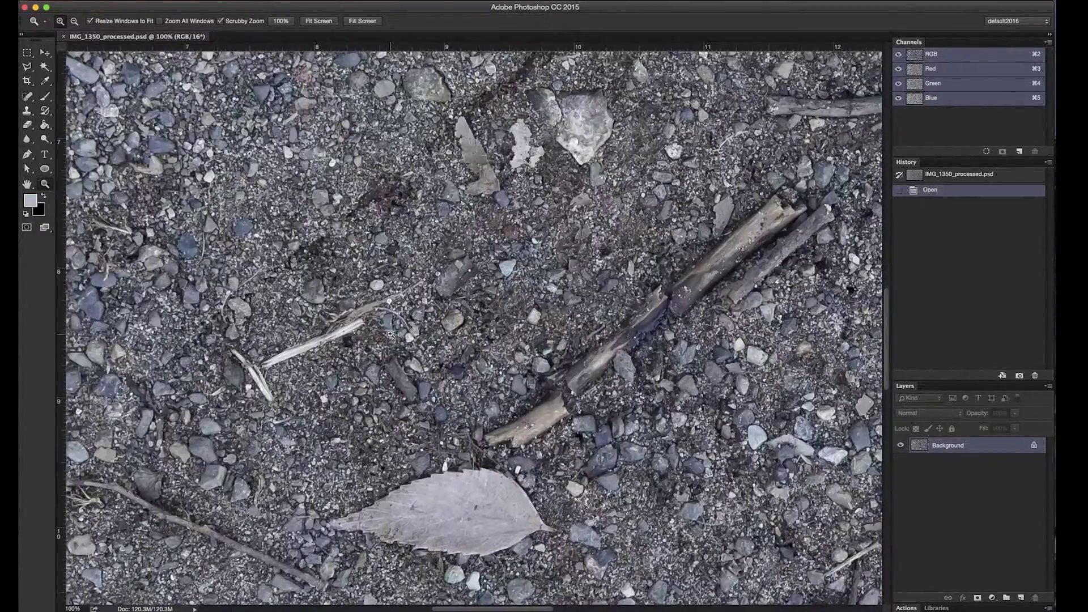
drag(886, 339, 880, 187)
drag(550, 608, 423, 609)
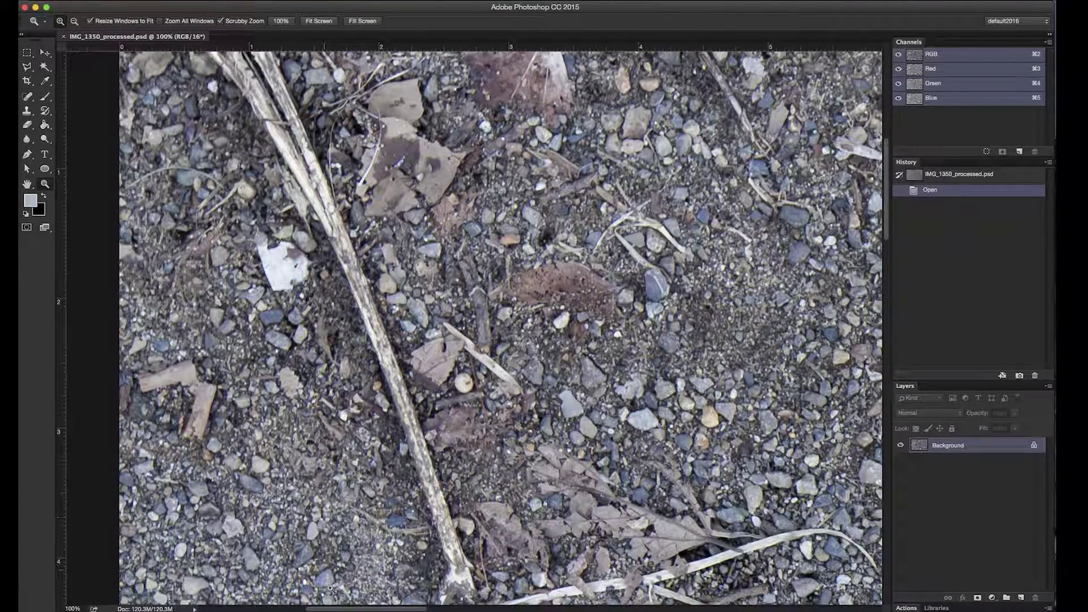
drag(339, 609, 553, 609)
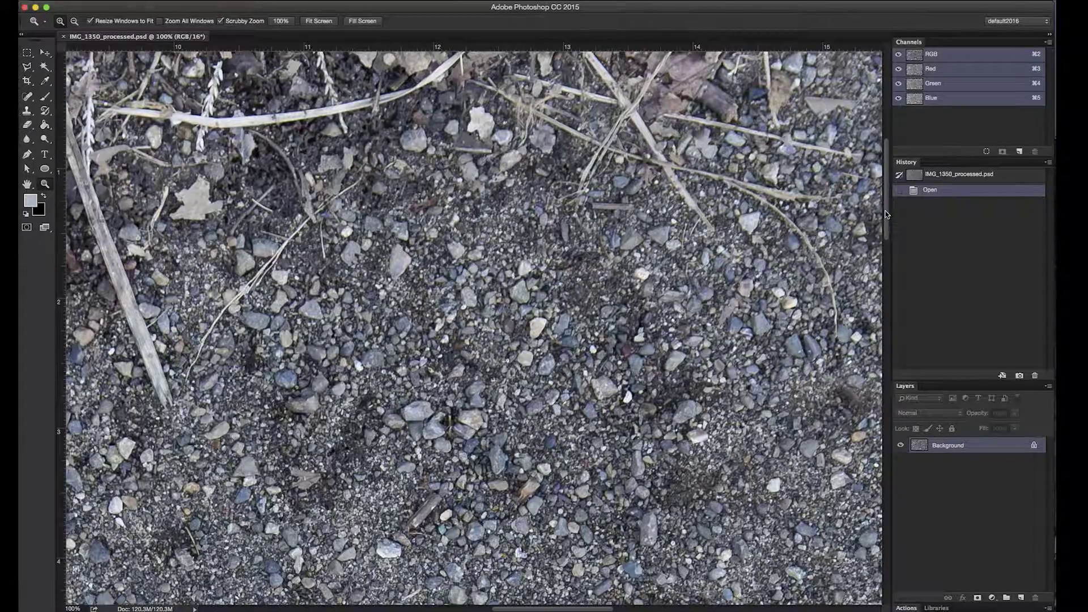
scroll(890, 286, down, 3)
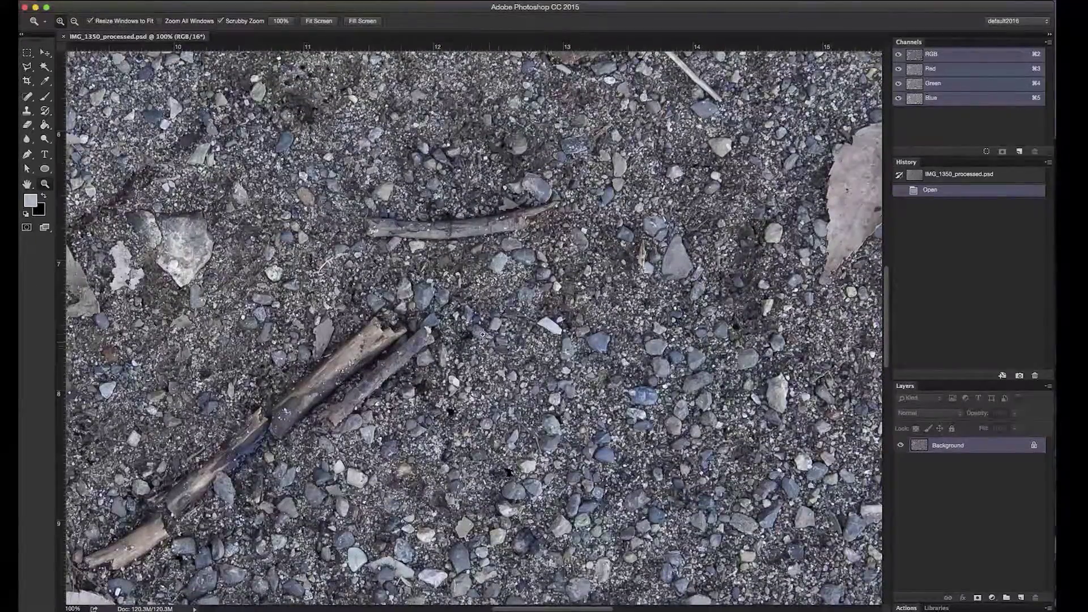
alt+click(459, 352)
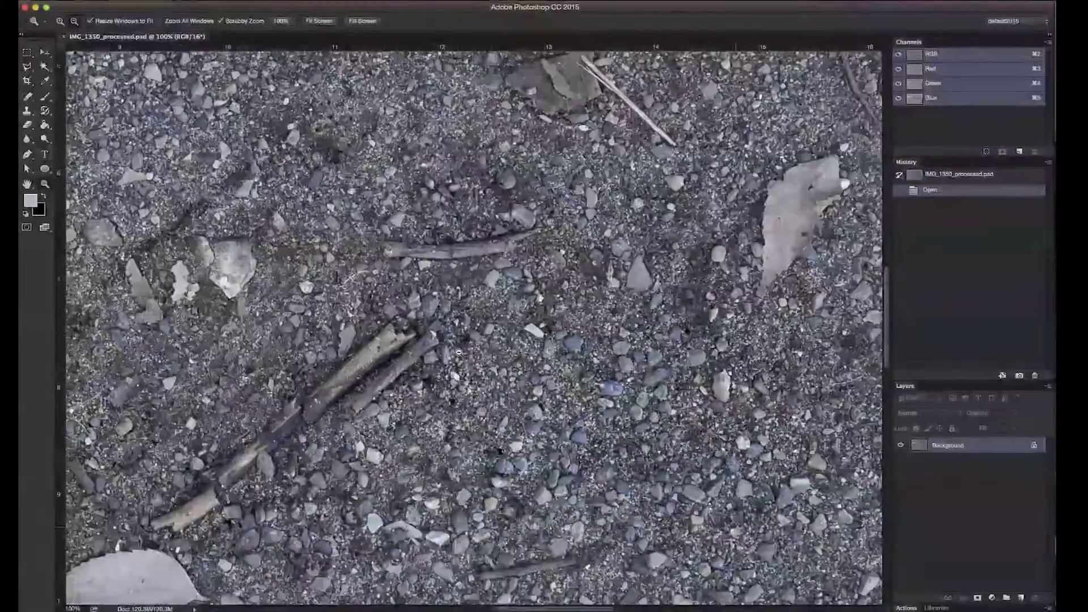
alt+click(492, 379)
alt+click(493, 365)
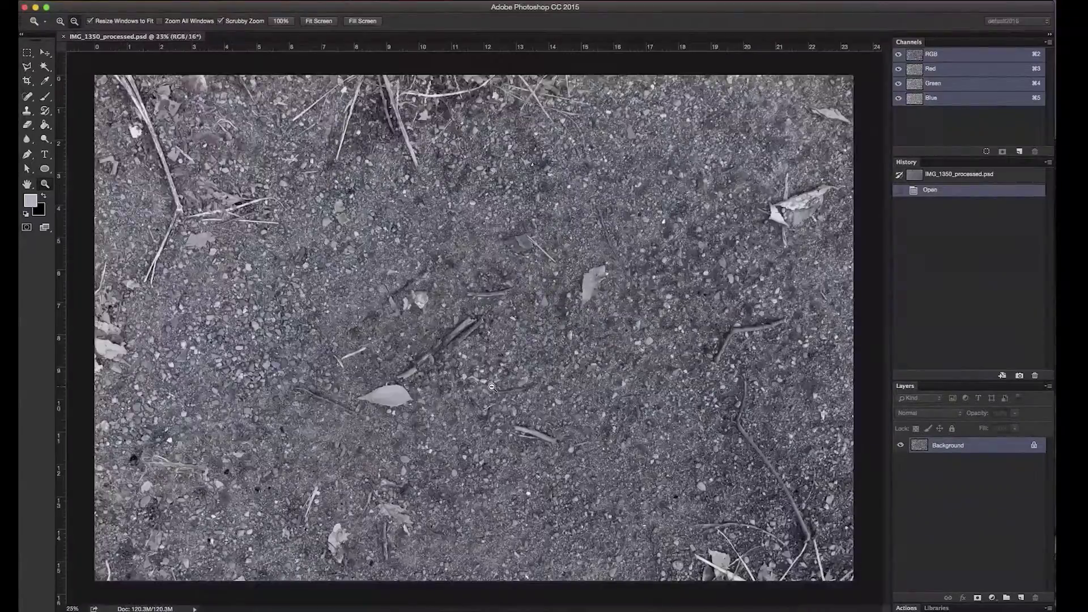
alt+click(495, 354)
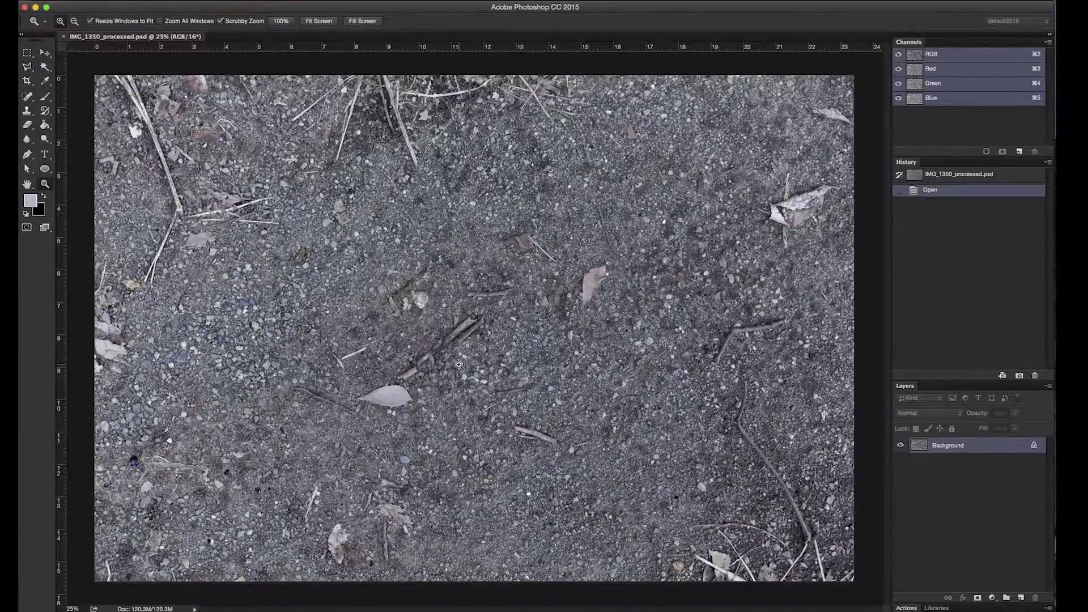
- Examine the sharpness and brightness of the photo's lower-right corner up close and compare it with the whole image
click(459, 365)
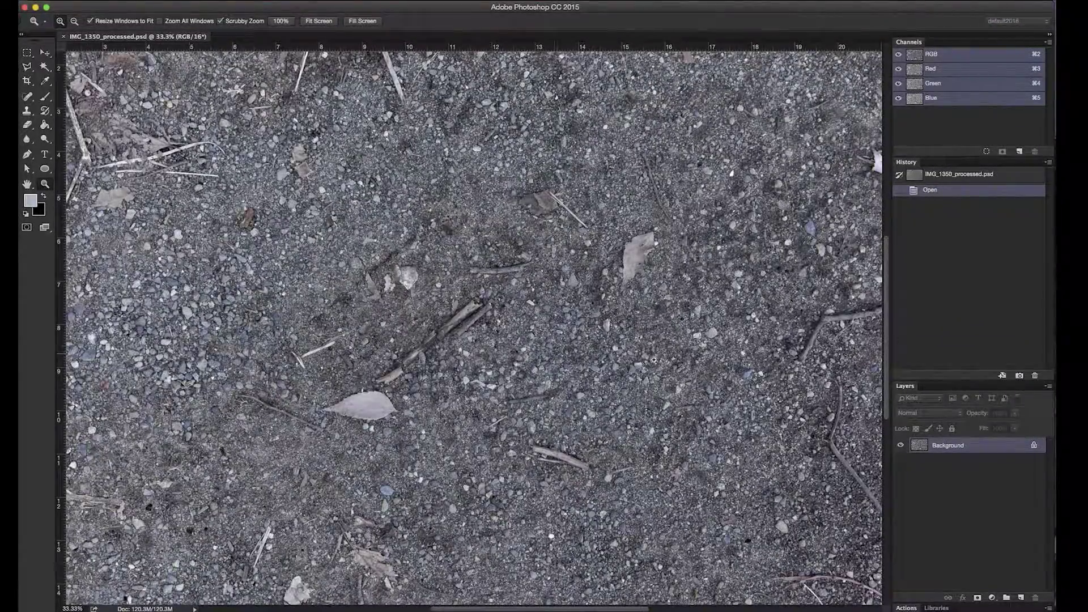
scroll(654, 360, right, 8)
scroll(680, 397, down, 4)
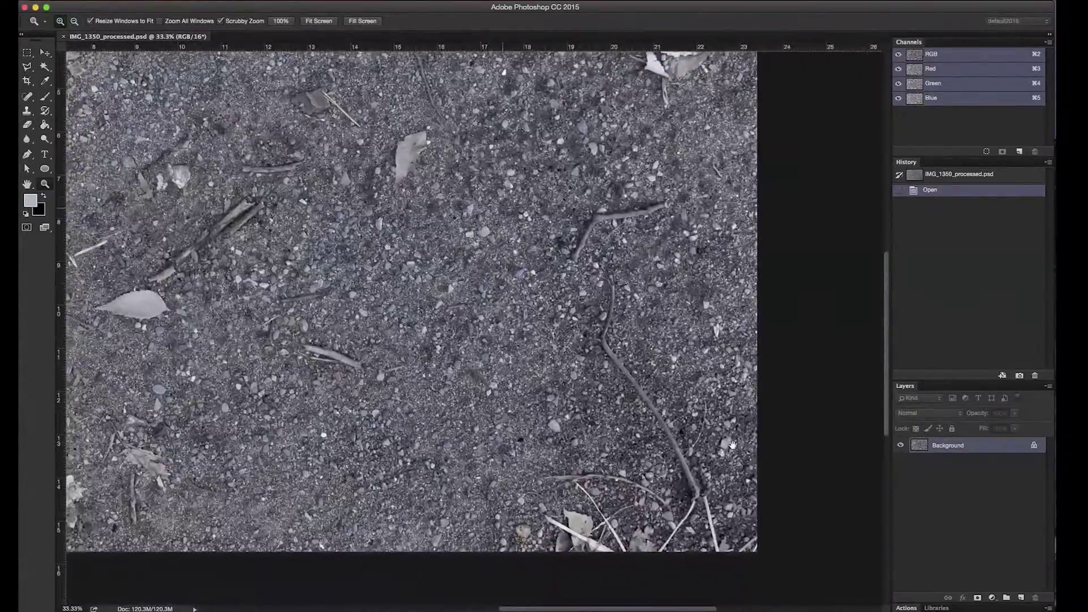
scroll(733, 445, down, 1)
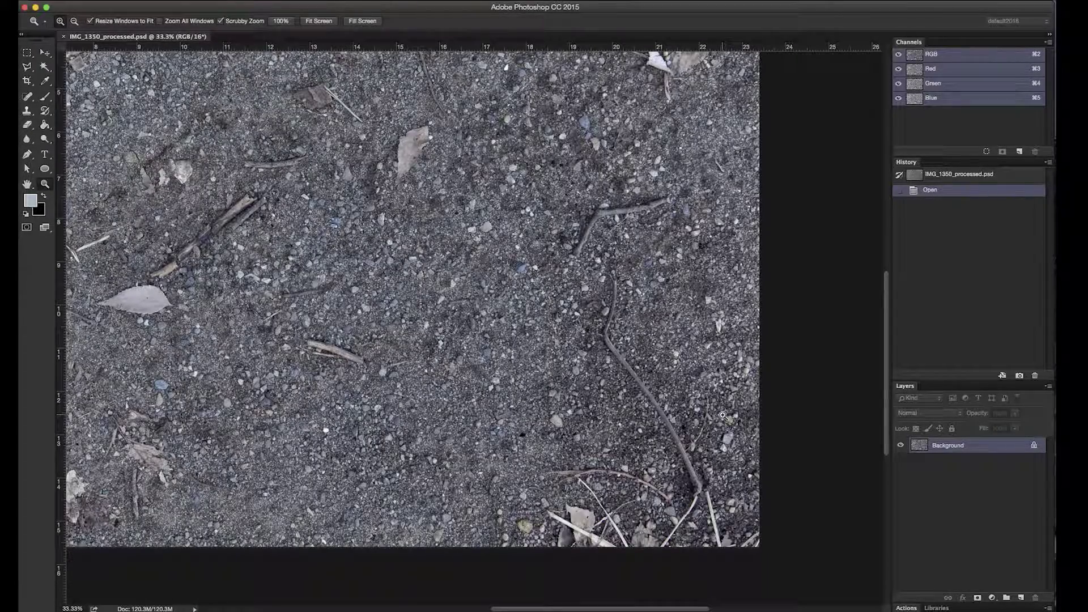
drag(714, 406, 694, 407)
scroll(695, 407, down, 10)
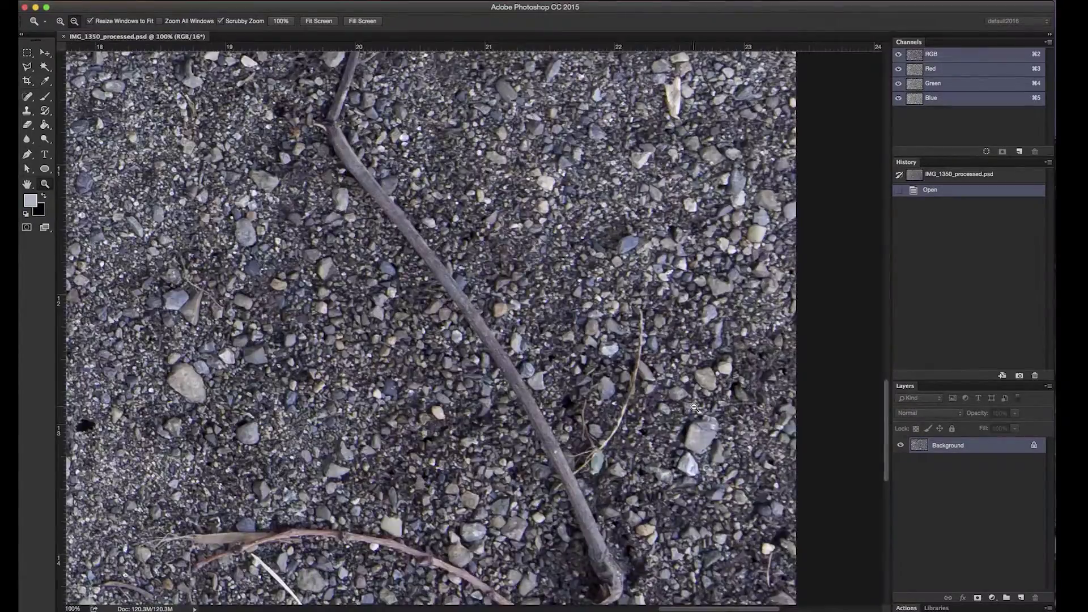
scroll(695, 407, down, 2)
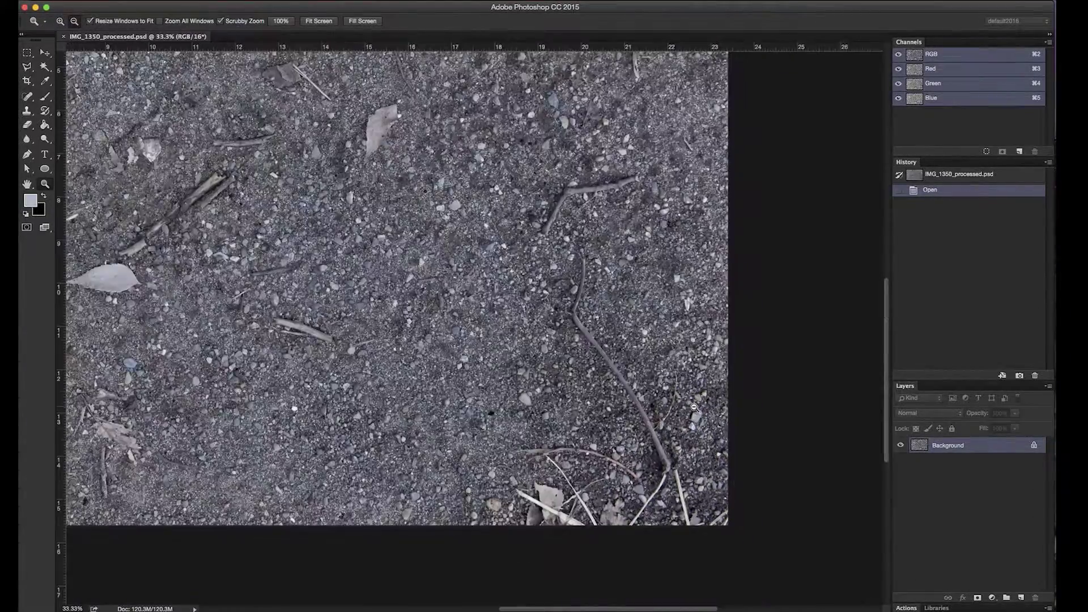
scroll(694, 407, down, 1)
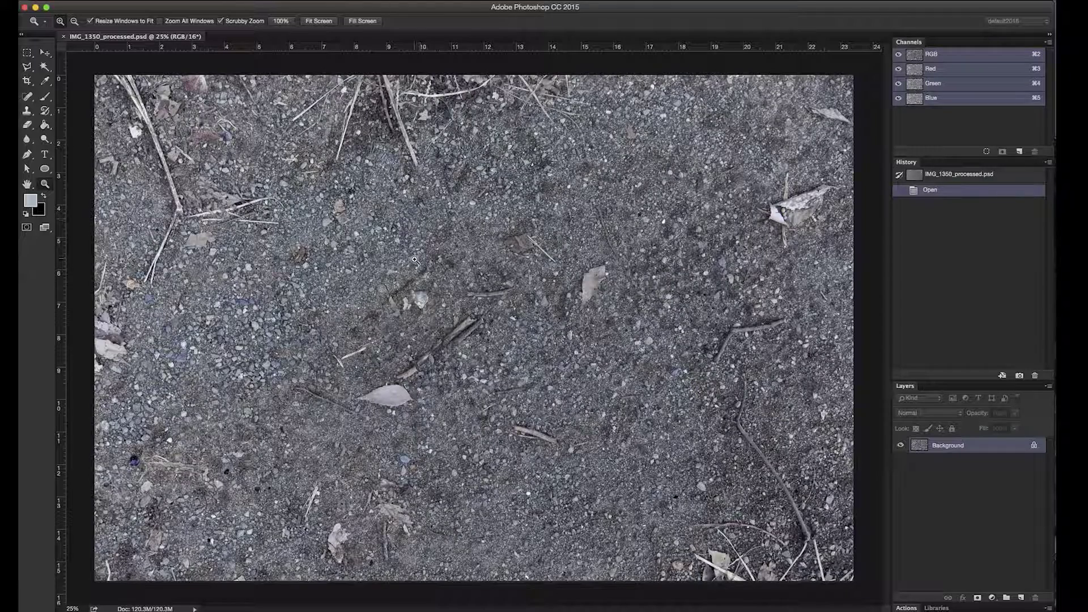
- Crop the photo to a square of about 2850 px around the central leaves and sticks, excluding most of the debris at the edges
click(26, 83)
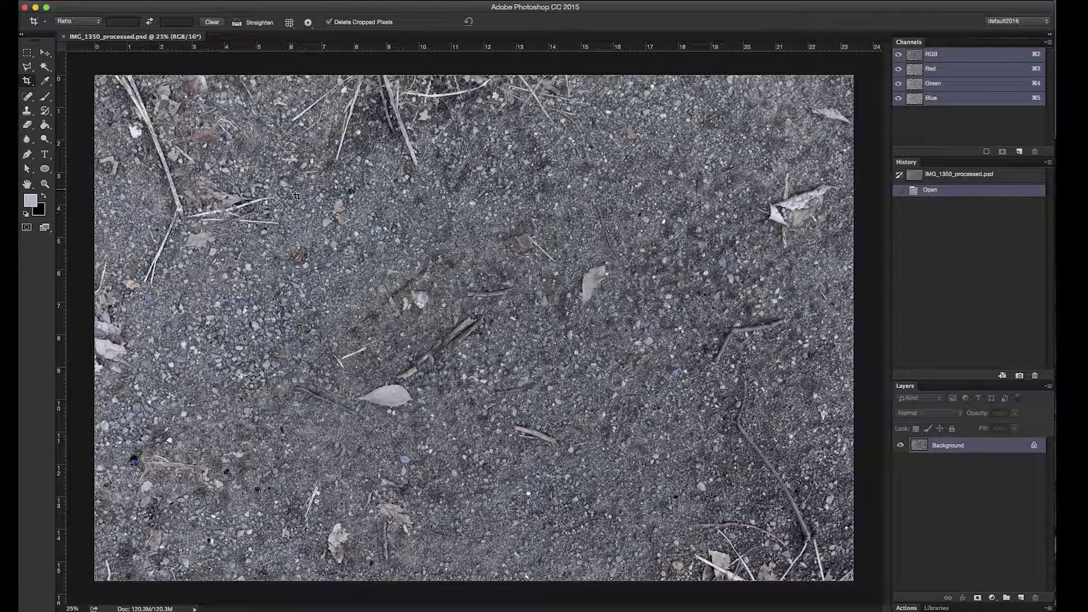
drag(292, 196, 735, 579)
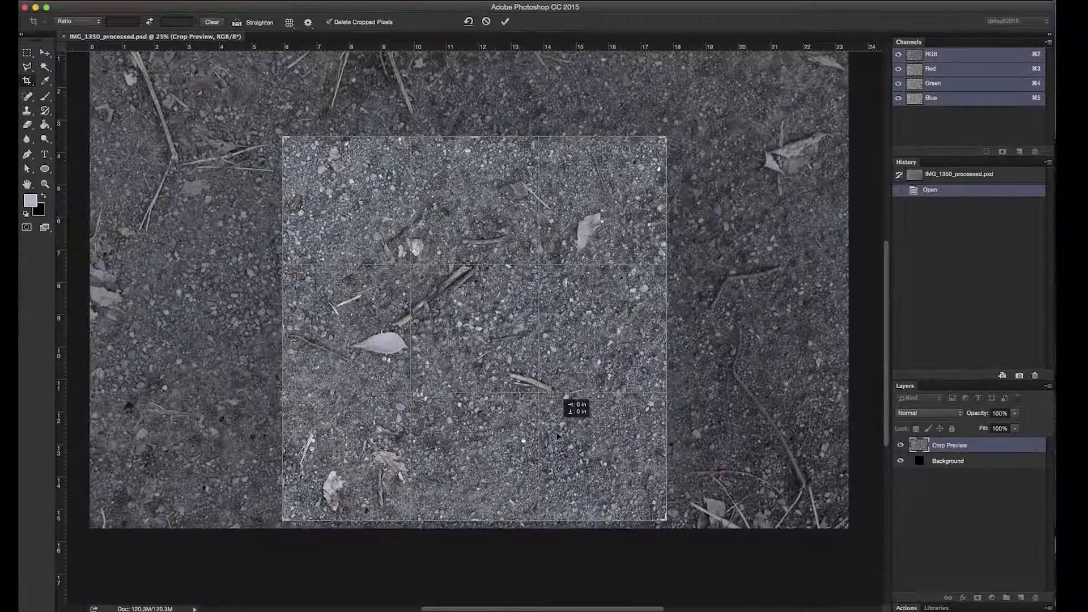
drag(558, 436, 567, 469)
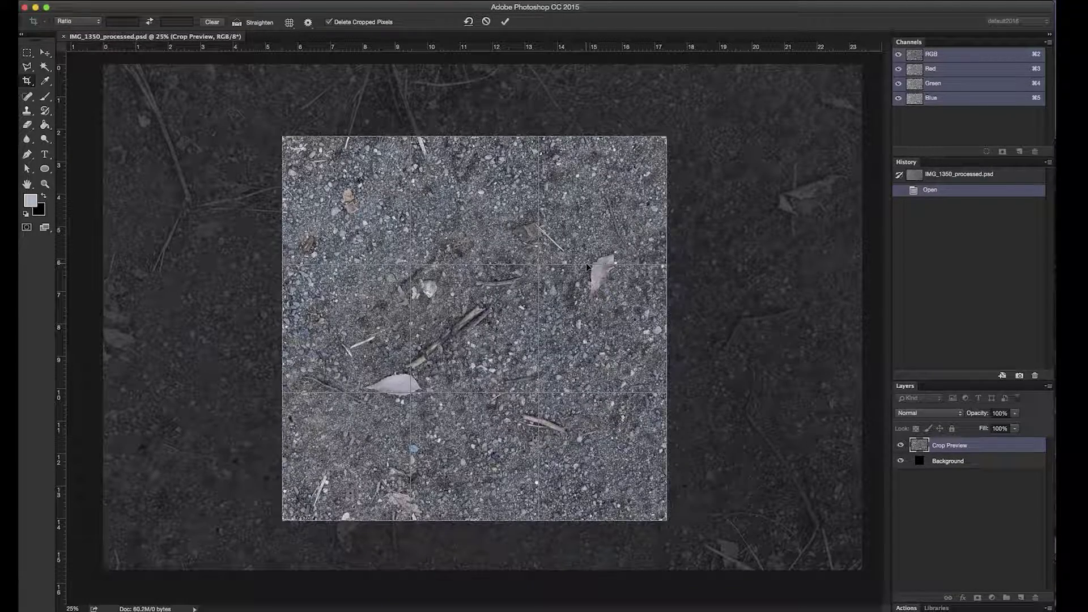
drag(587, 303, 580, 311)
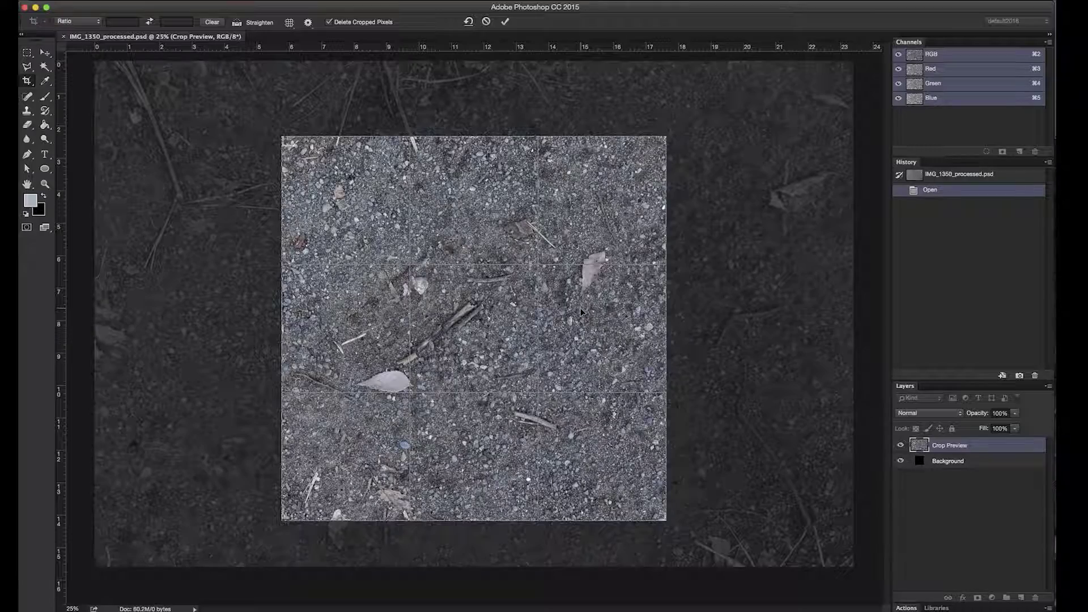
drag(581, 311, 563, 322)
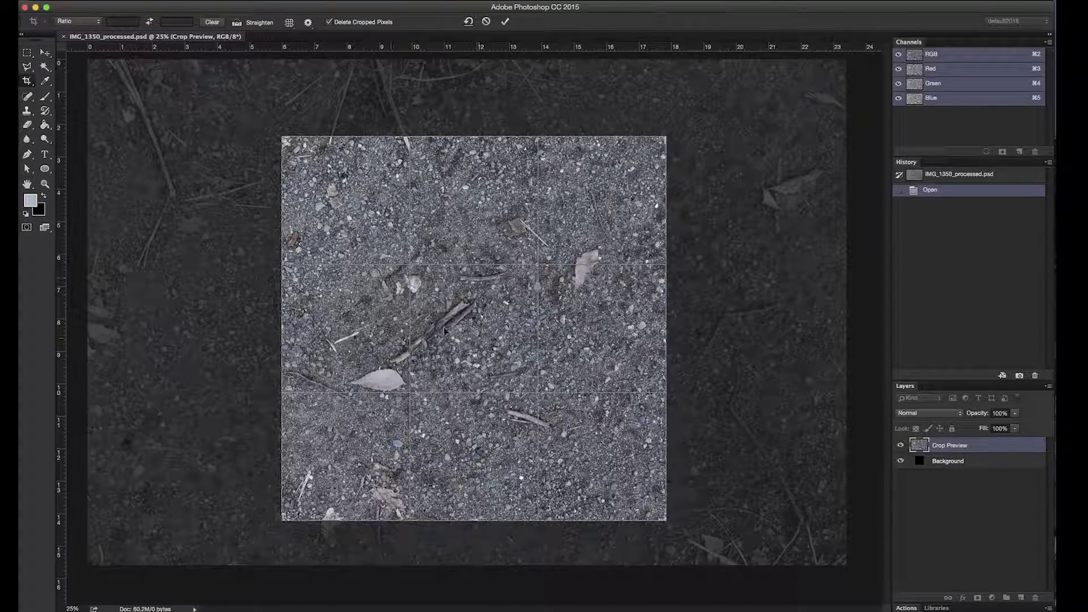
drag(500, 351, 501, 351)
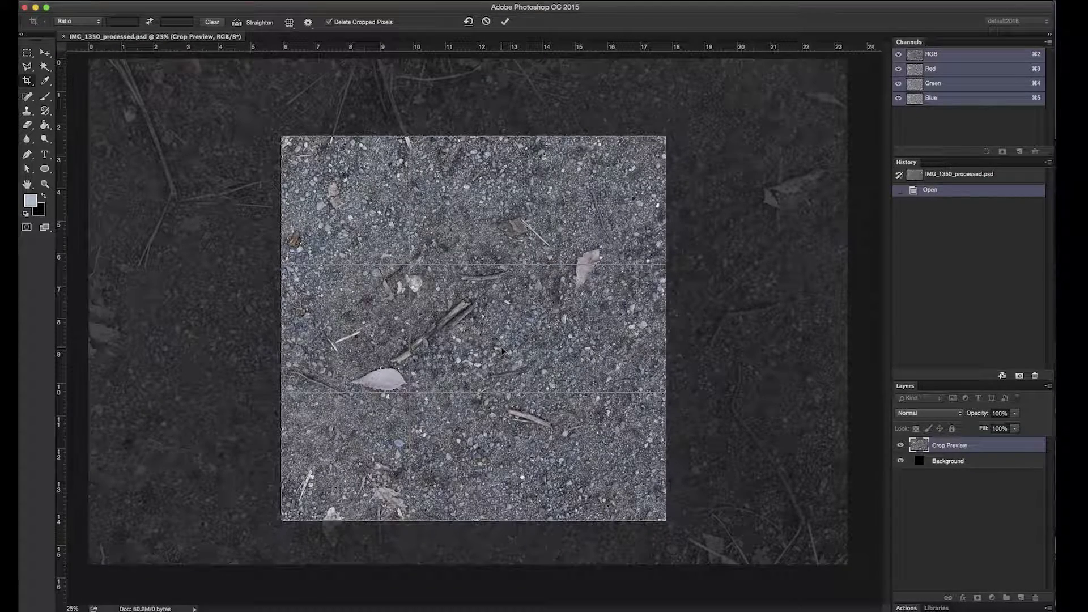
key(Return)
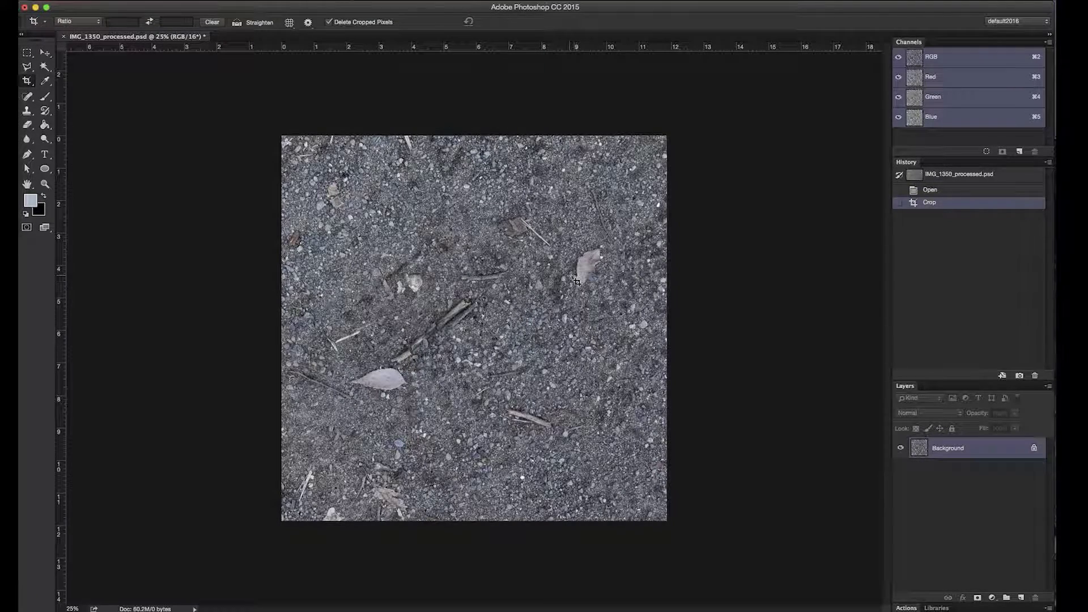
click(496, 273)
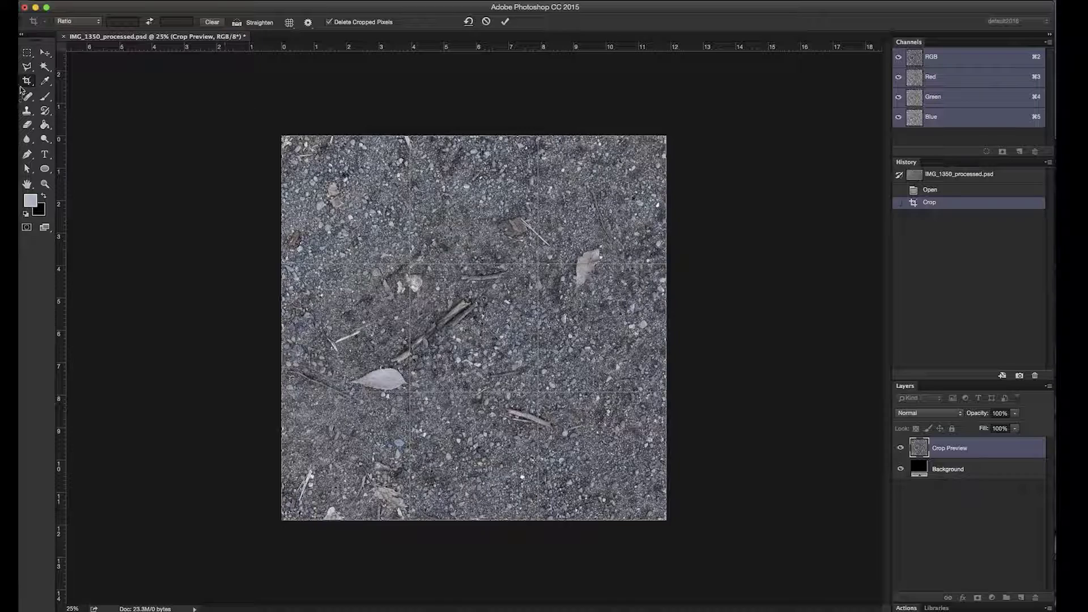
click(47, 53)
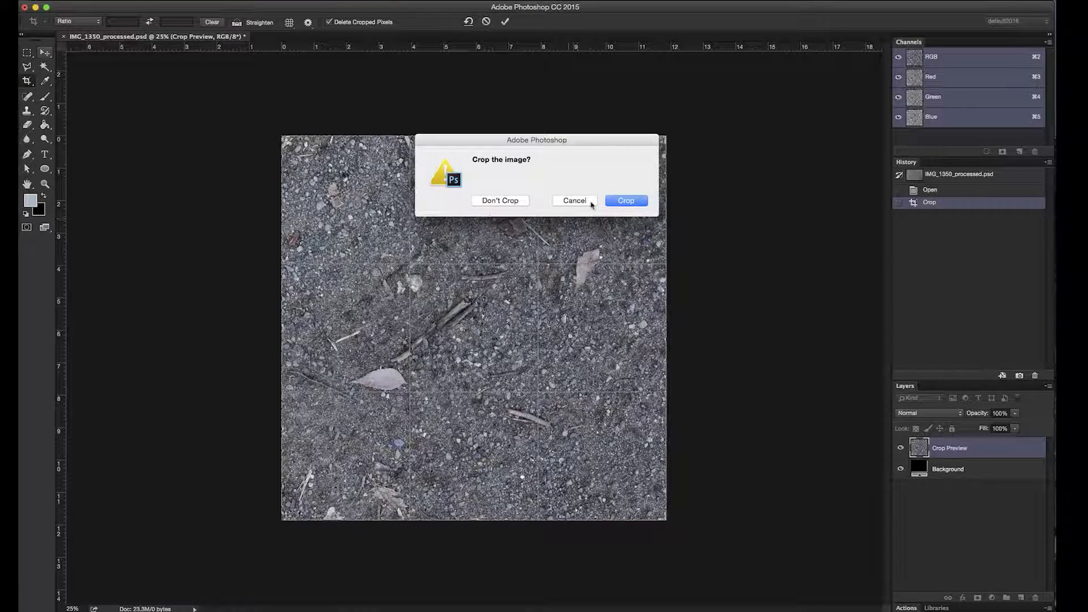
click(607, 202)
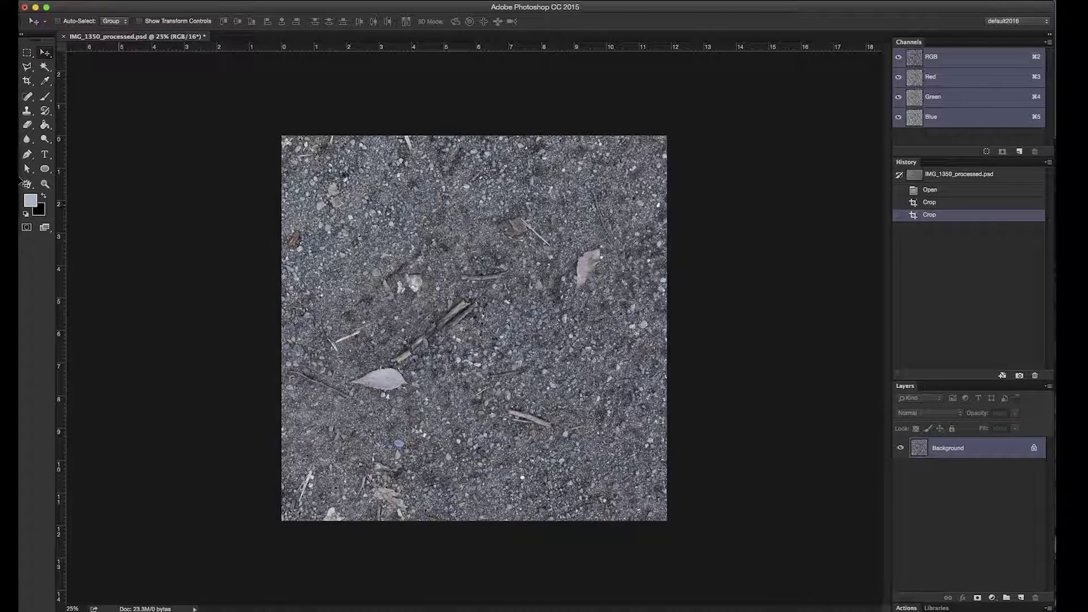
- Duplicate the cropped background layer twice and hide the original Background layer
click(45, 184)
click(558, 285)
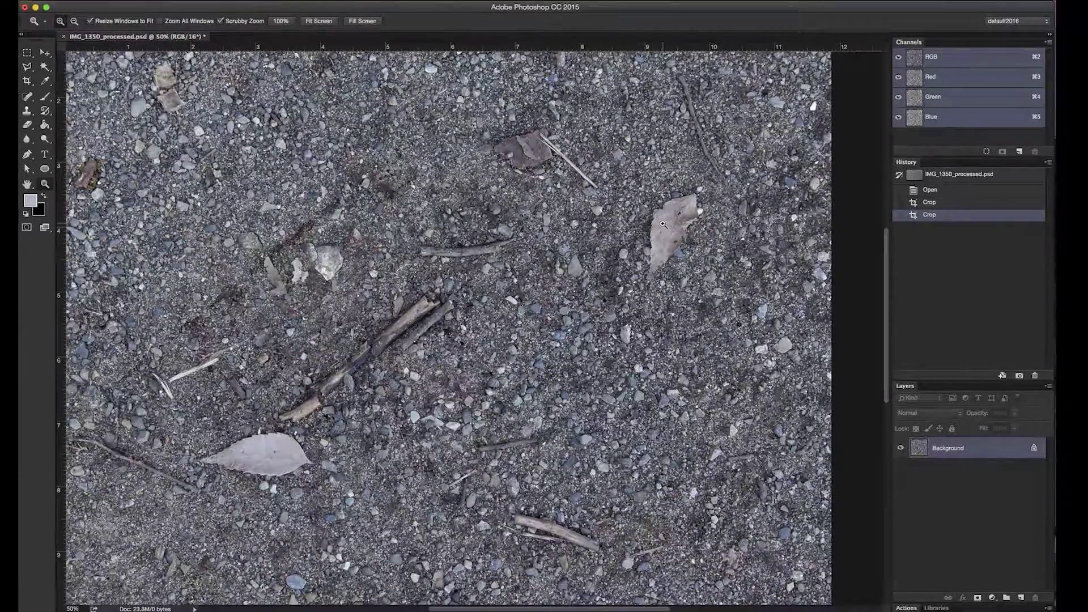
key(alt)
alt+click(578, 334)
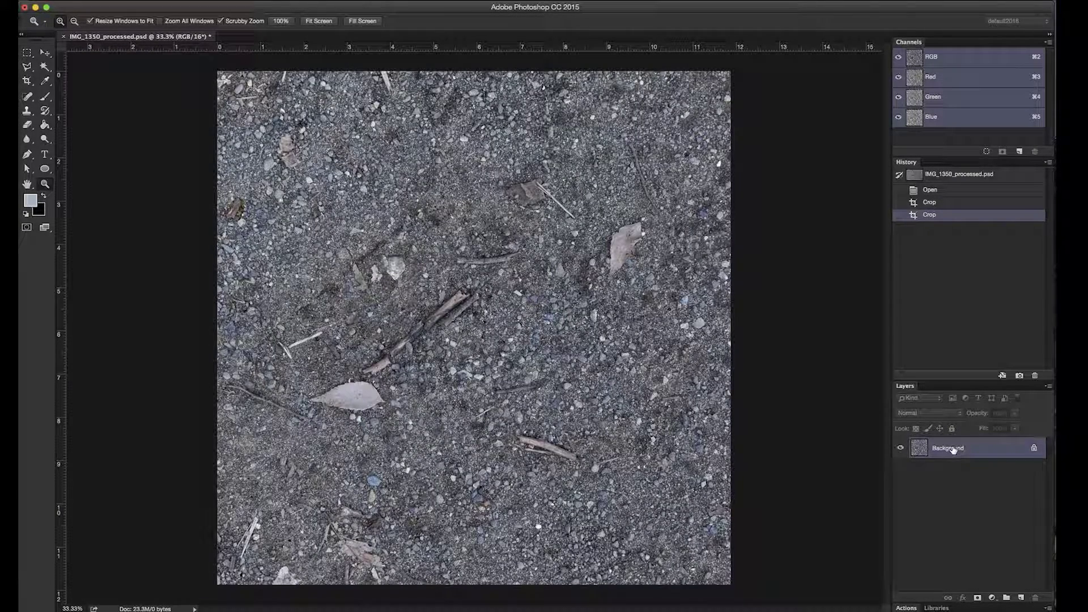
drag(952, 449, 1020, 598)
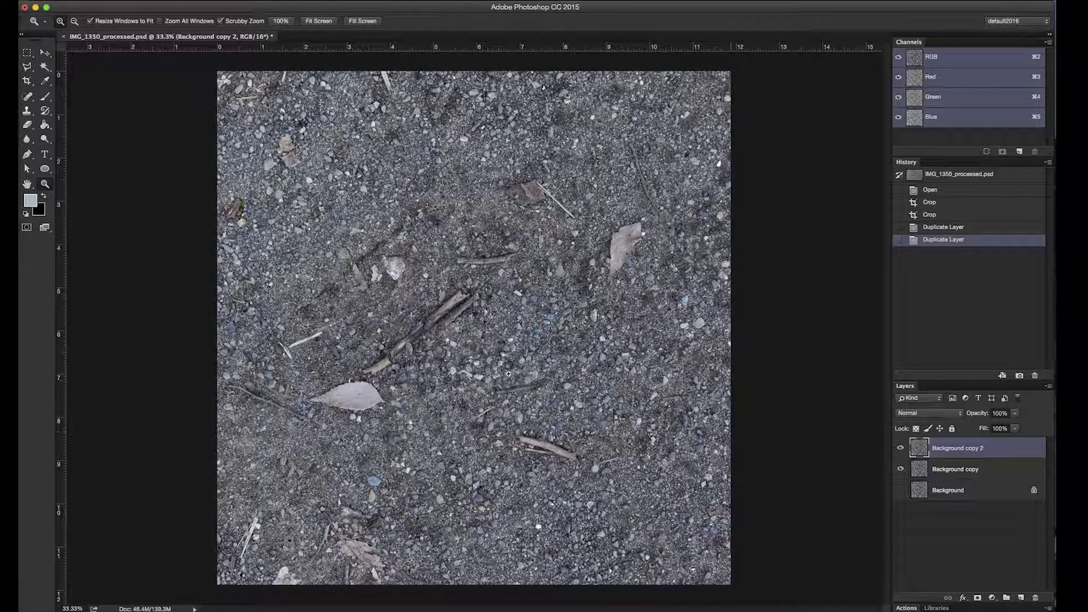
- Resize the image to 2048 × 2048 px at 240 pixels/inch with Bicubic (smooth gradients) resampling
key(alt)
key(super+alt+i)
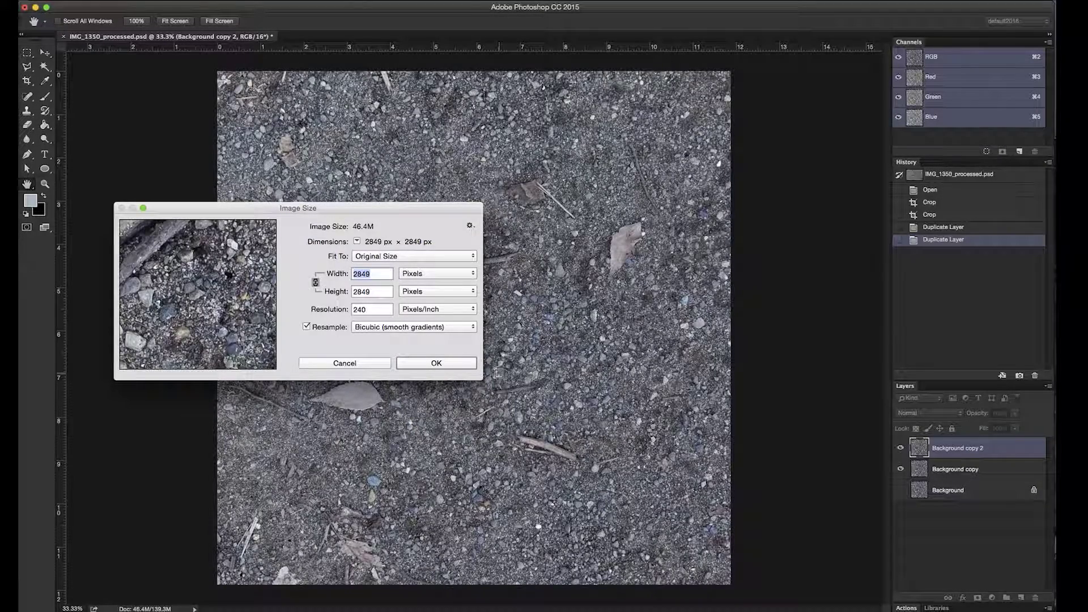
text(2048)
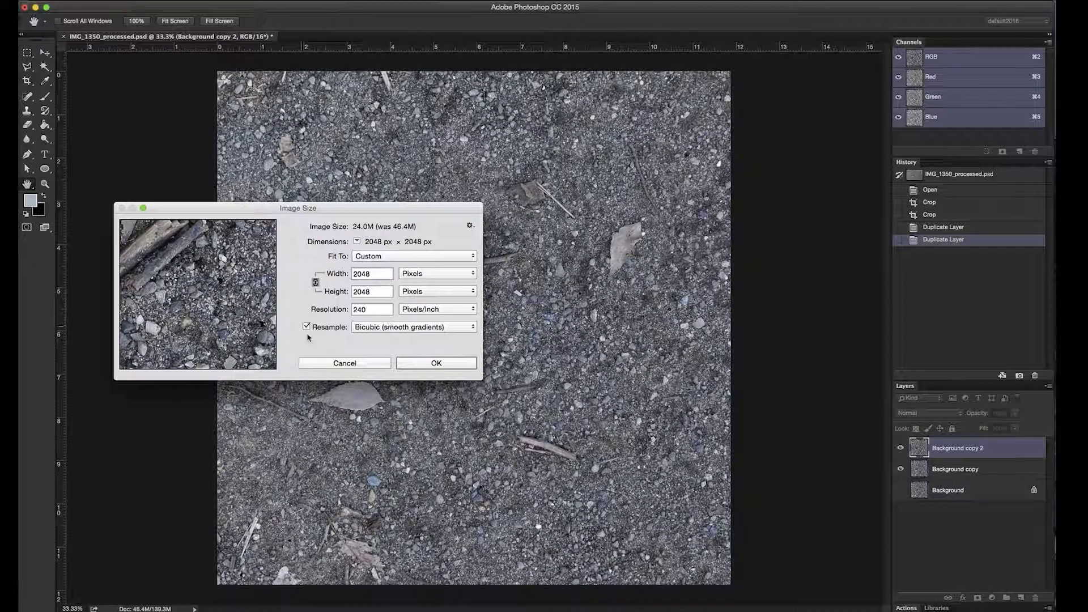
click(422, 364)
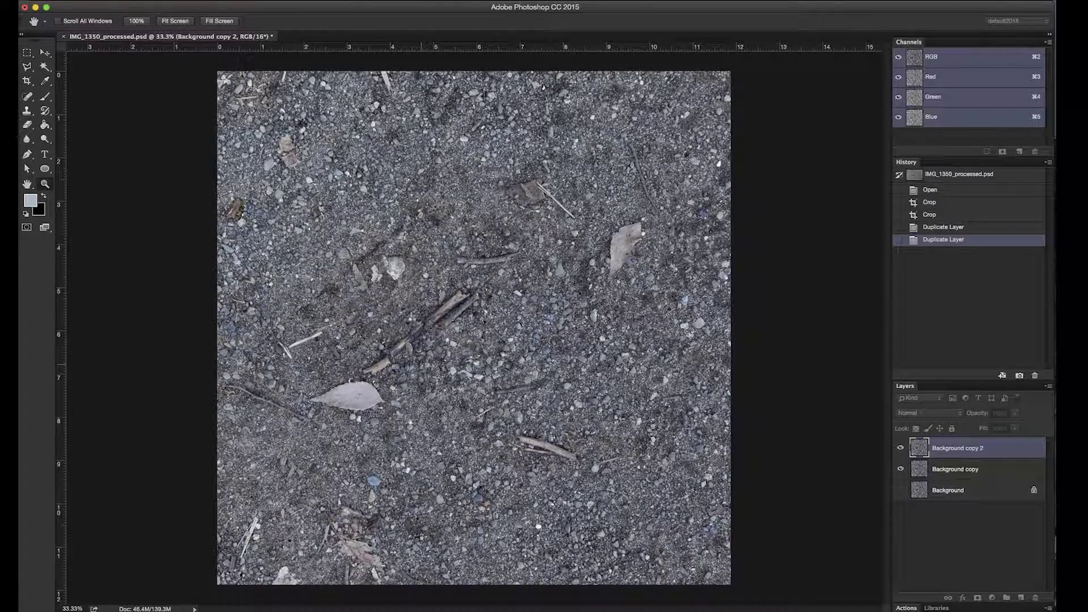
- Examine the resized ground texture at 100% near its upper-left area and along its right edge, and return to the whole image
click(45, 184)
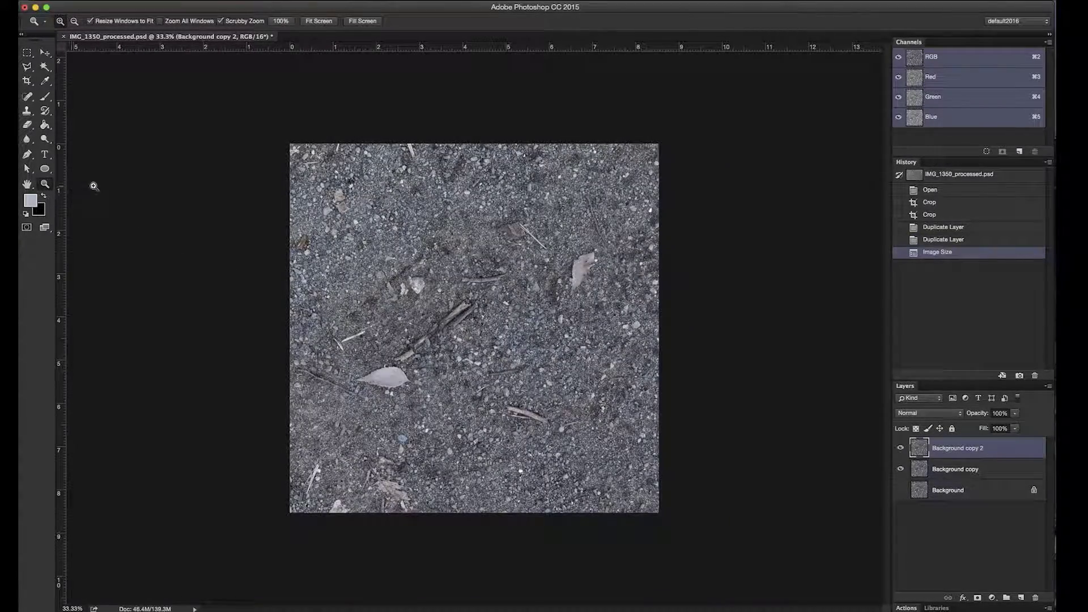
click(435, 267)
click(435, 267)
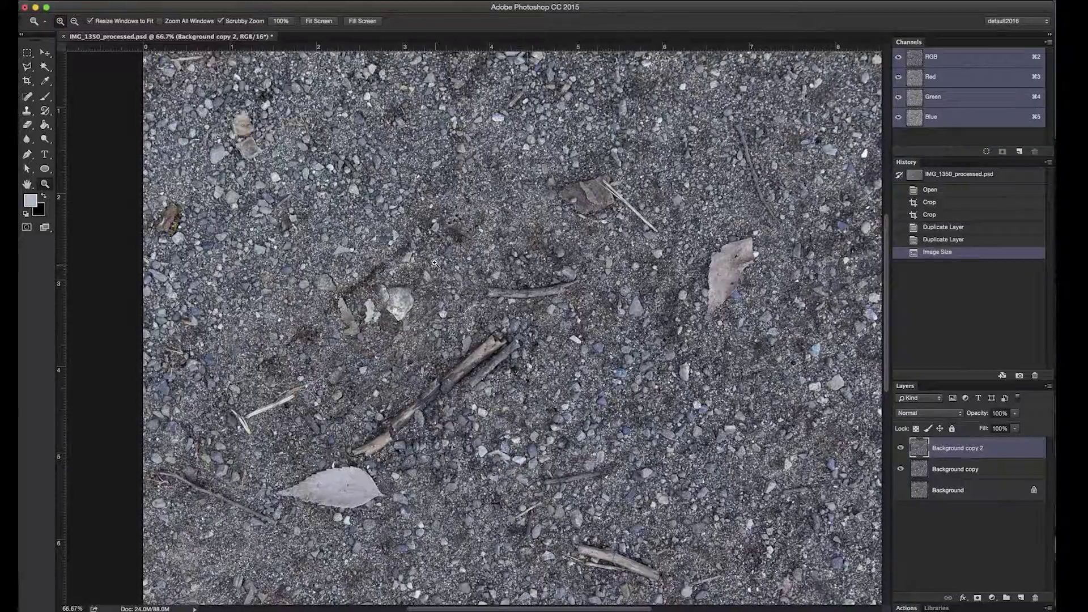
click(430, 242)
drag(170, 85, 513, 261)
scroll(318, 286, right, 20)
scroll(318, 287, down, 4)
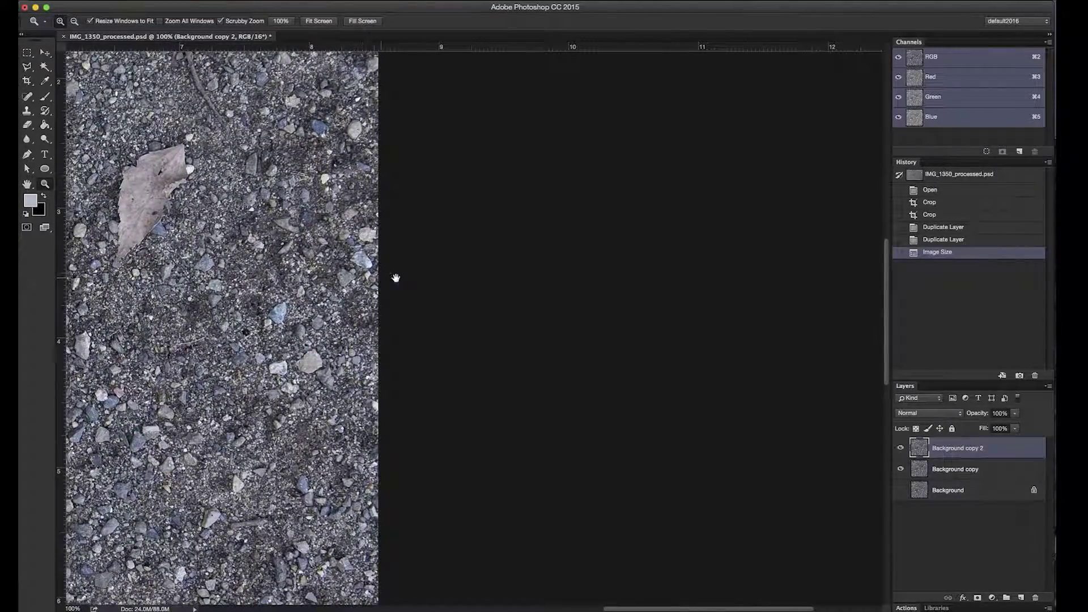
drag(295, 294, 538, 325)
alt+click(440, 284)
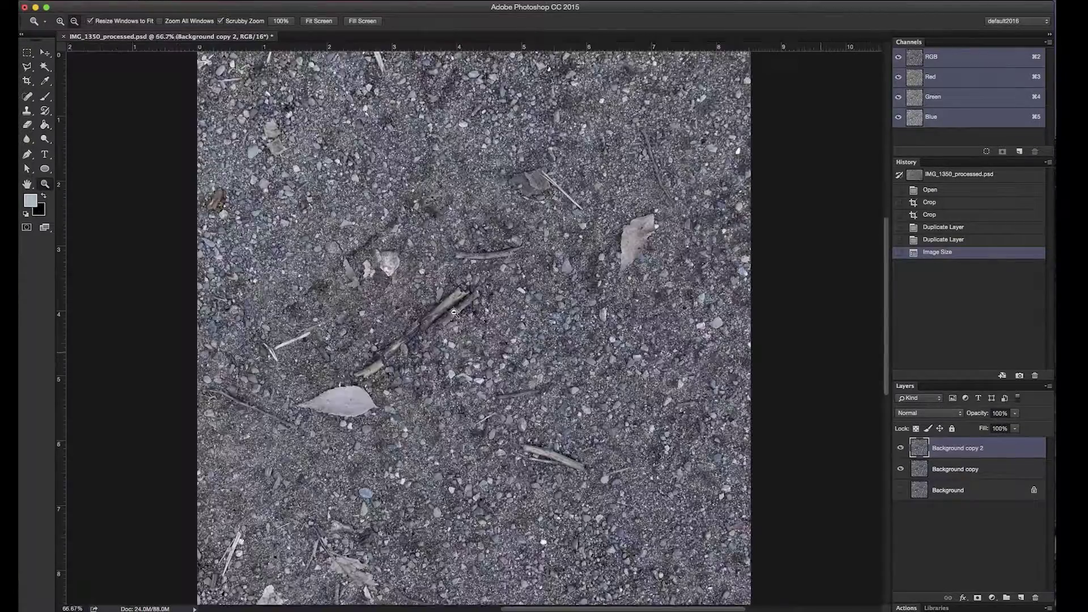
alt+click(440, 284)
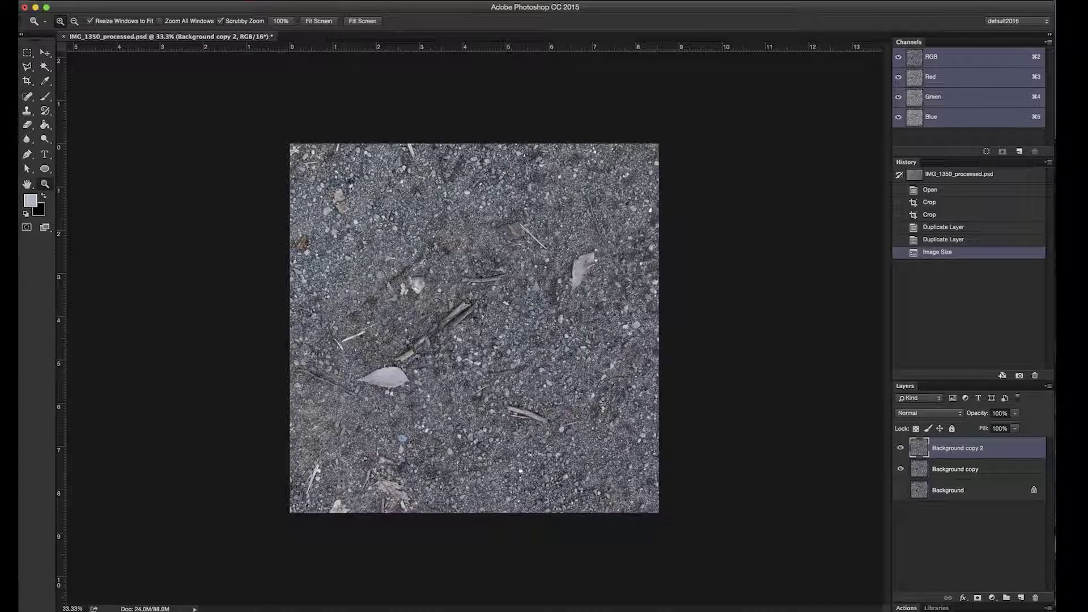
- Open the Offset filter for the Background copy 2 layer
click(286, 0)
mouse_move(304, 218)
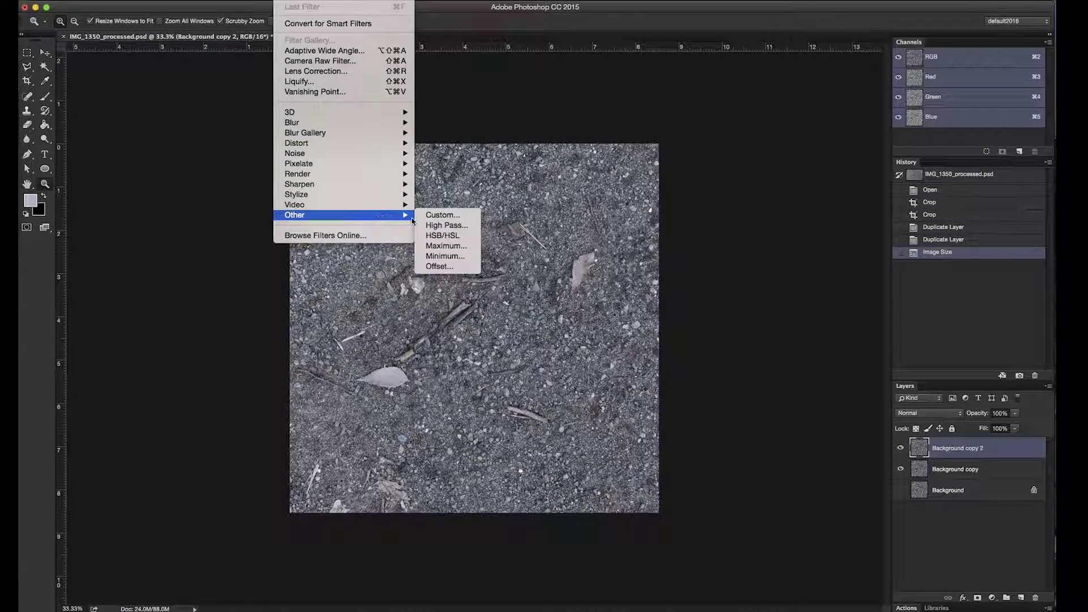
click(438, 266)
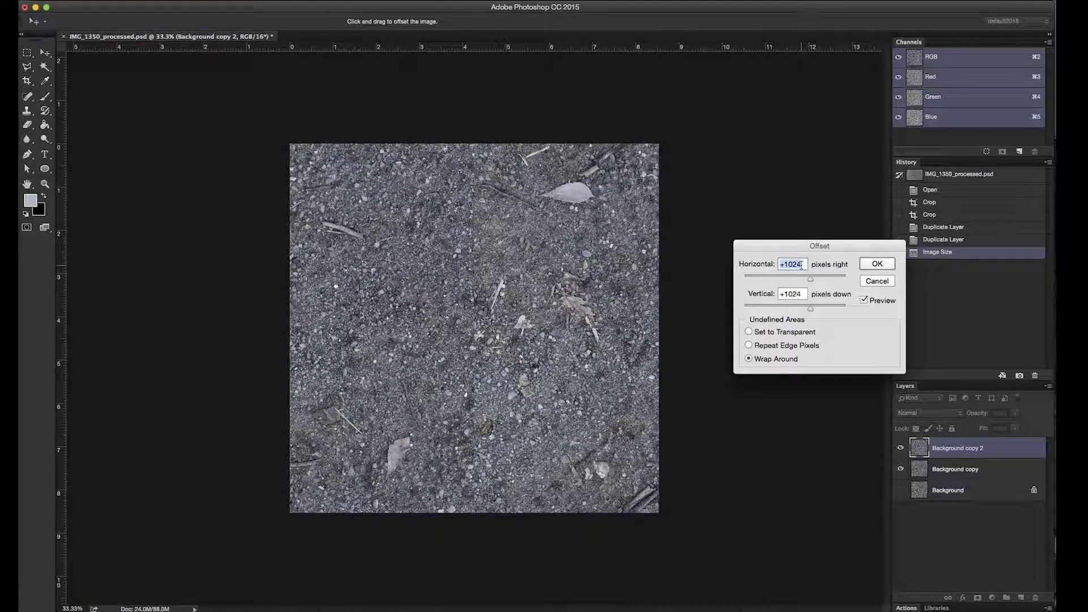
- Try out different wrapped offsets up to -2579 px horizontally and -2037 px vertically, and compare the preview with the unshifted image
drag(786, 281, 777, 308)
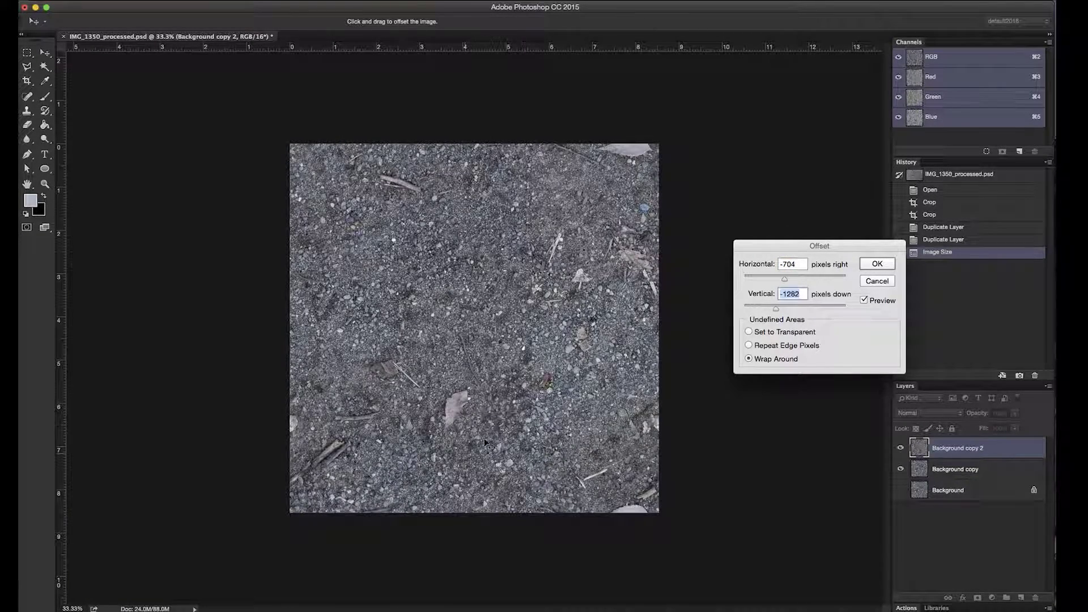
drag(792, 308, 763, 308)
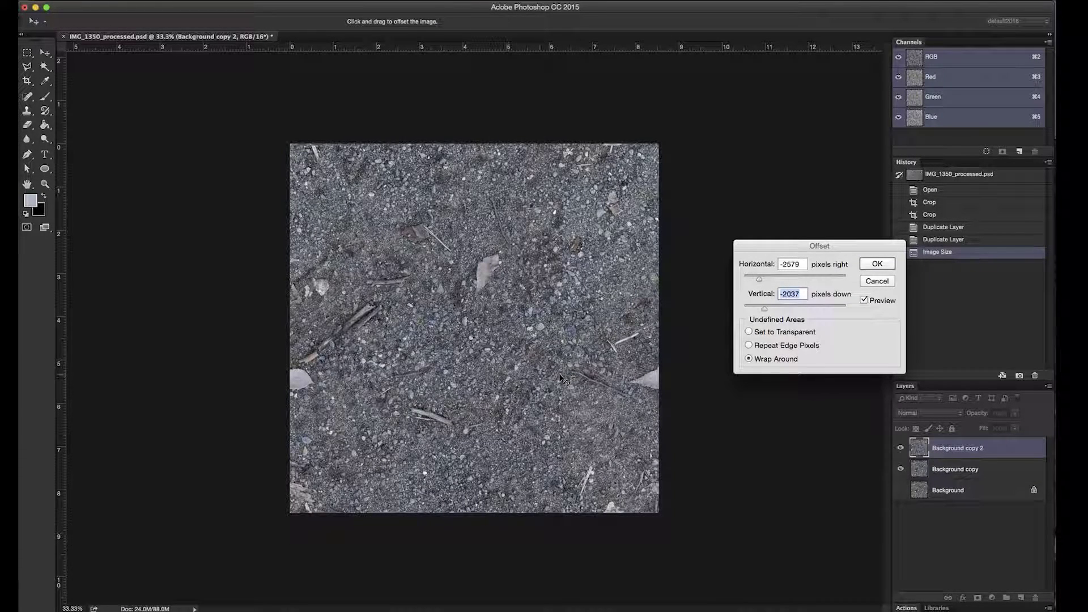
click(894, 302)
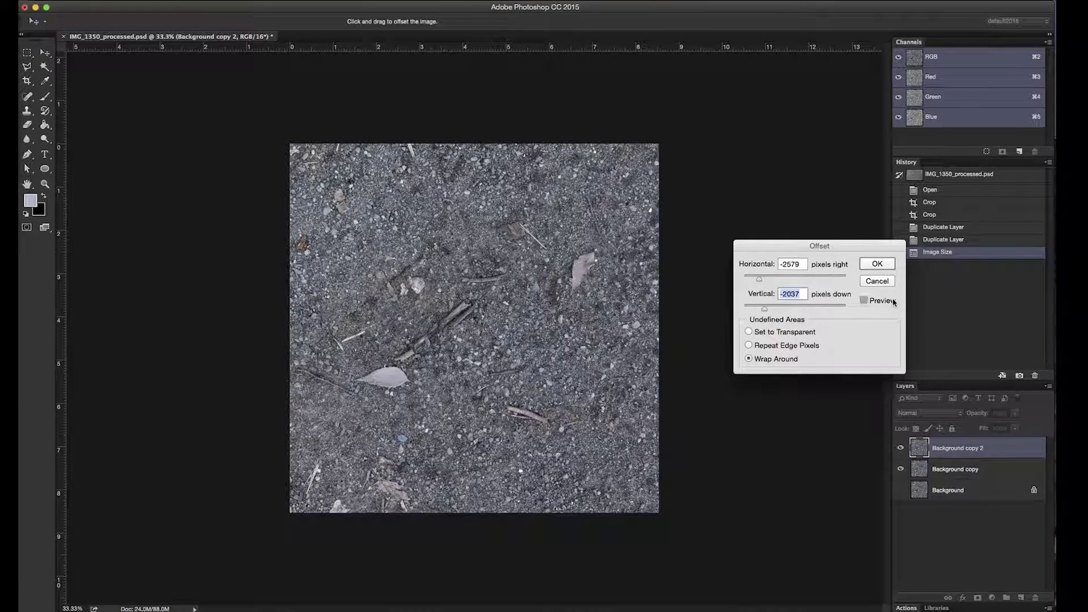
click(894, 301)
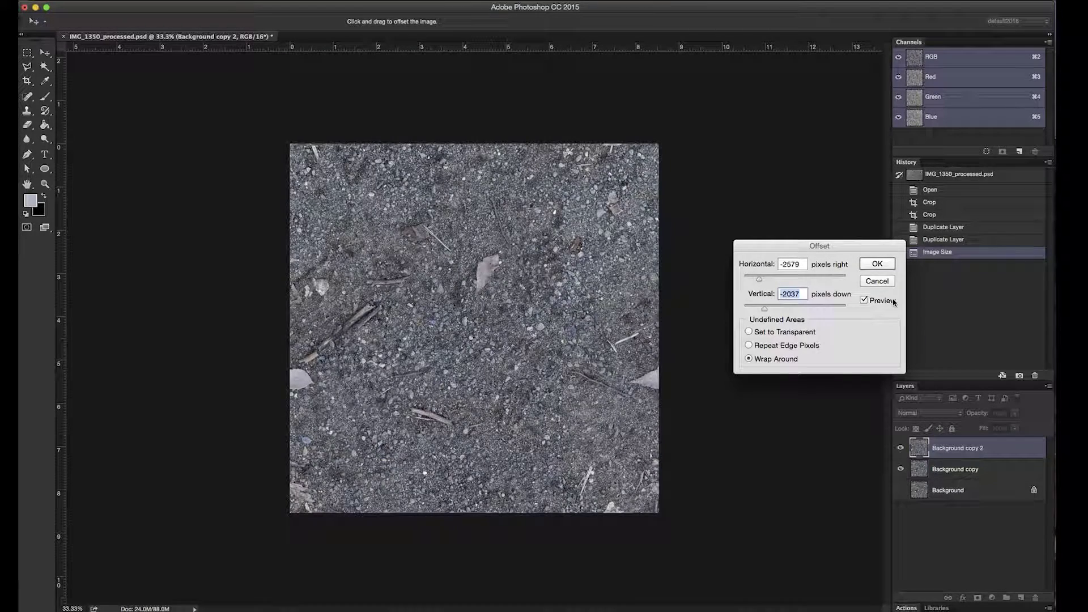
- Offset Background copy 2 by 1024 px horizontally and 1024 px vertically with Wrap Around, and compare it with the layer below
click(800, 265)
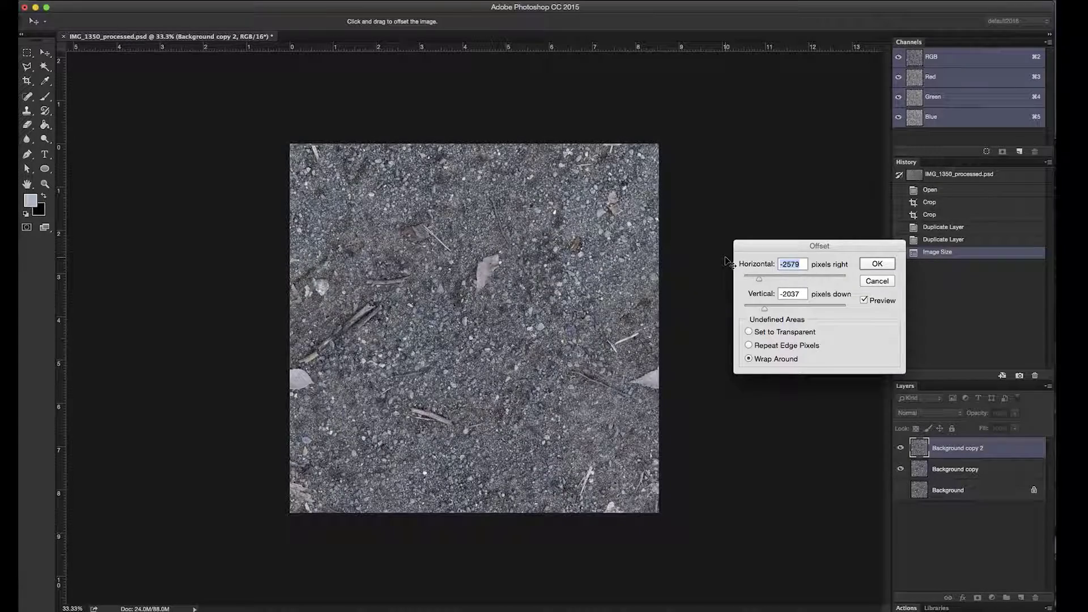
text(1024)
key(Tab)
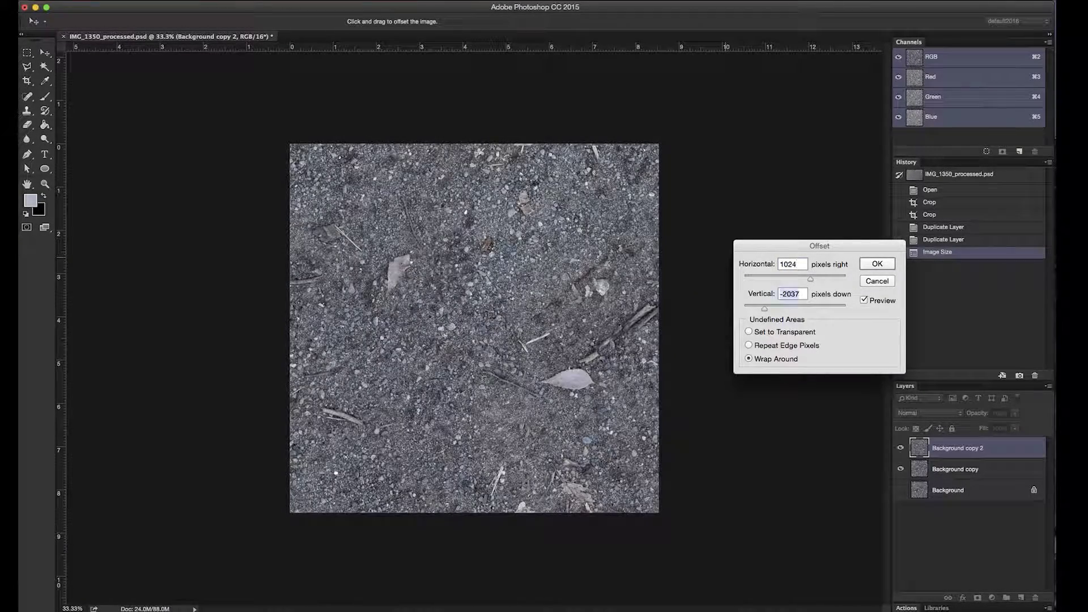
text(1024)
key(Tab)
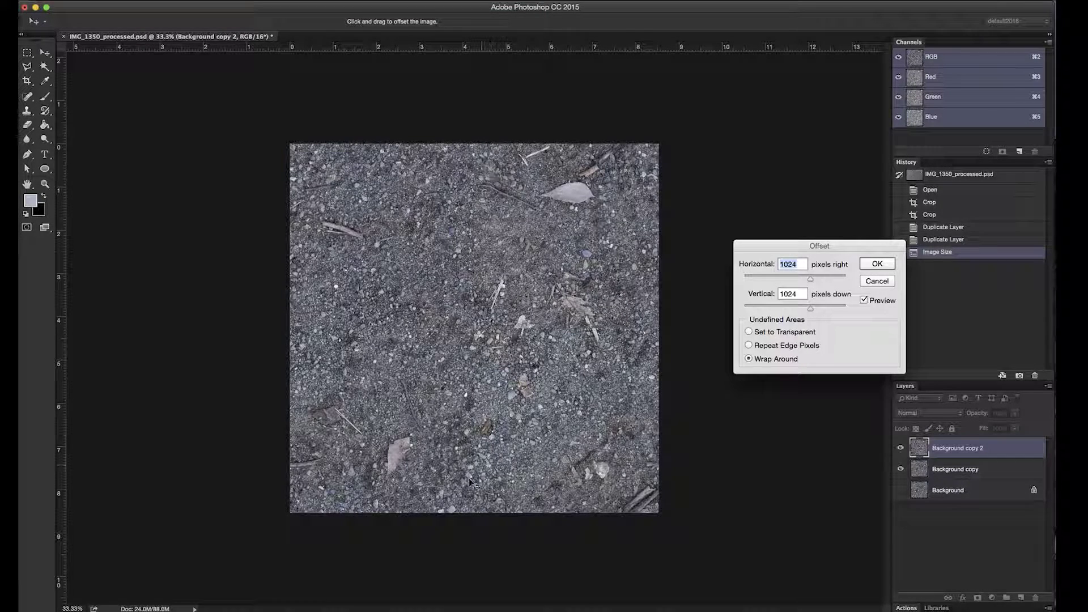
click(877, 264)
key(z)
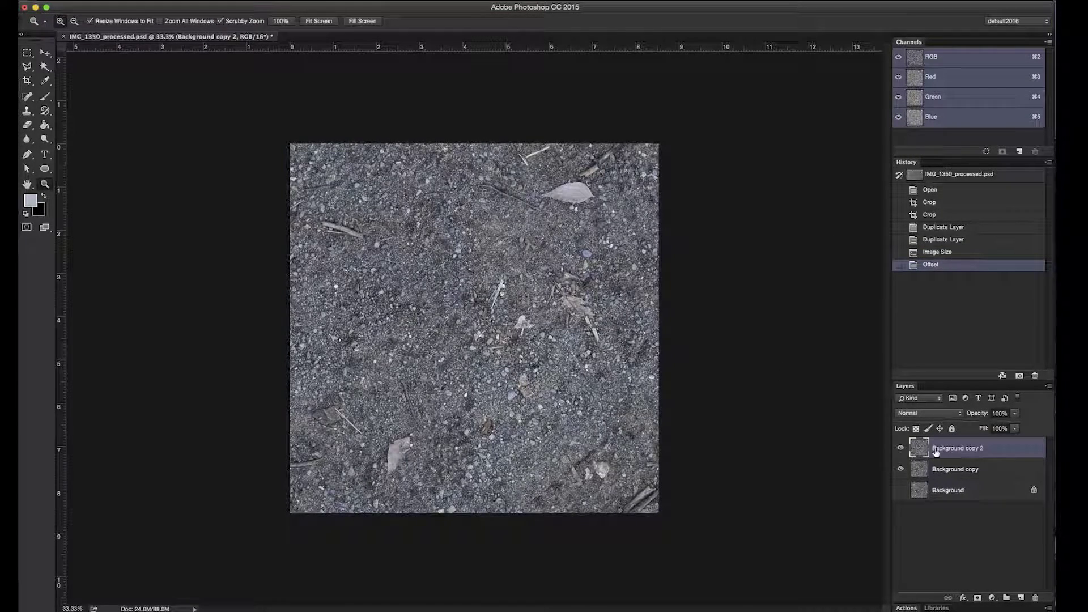
click(901, 449)
click(901, 448)
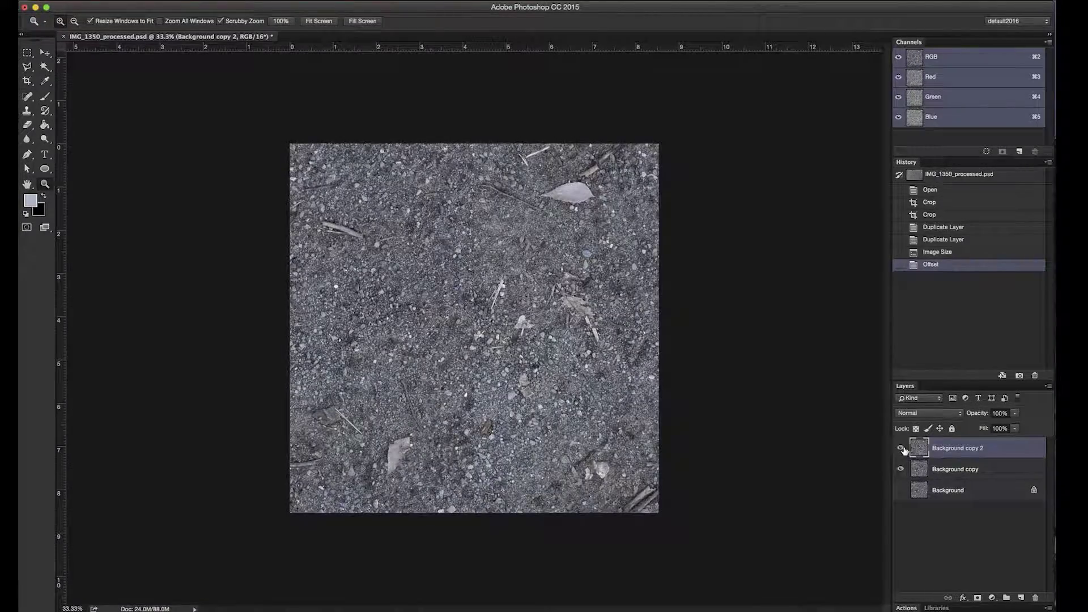
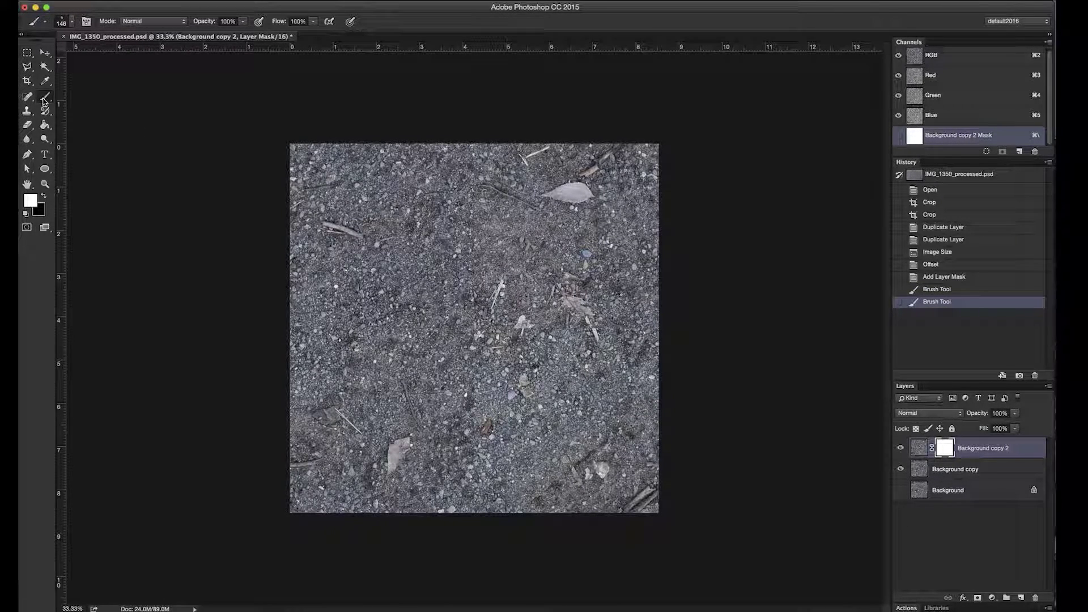
- Browse the brush presets, select the textured 669 px brush and enlarge the preset list to show more brushes
click(67, 22)
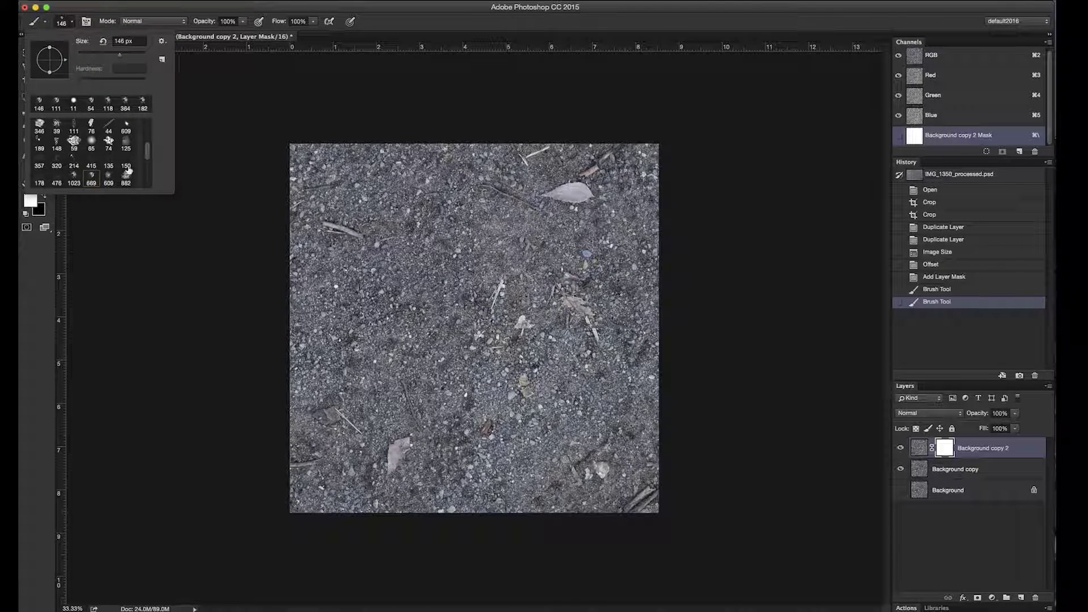
scroll(147, 161, down, 2)
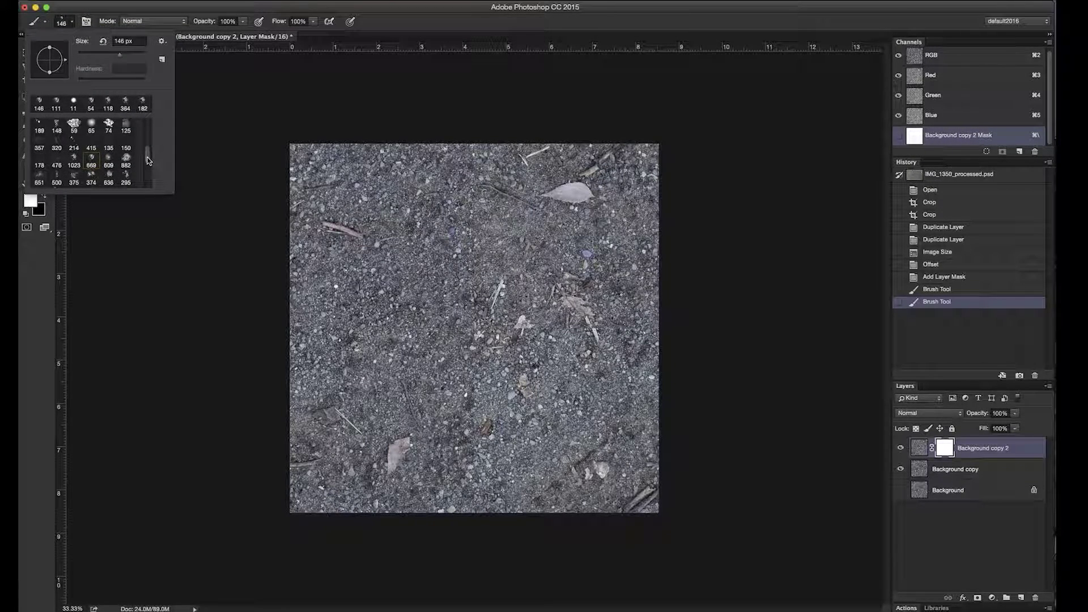
scroll(147, 161, down, 1)
scroll(148, 161, up, 1)
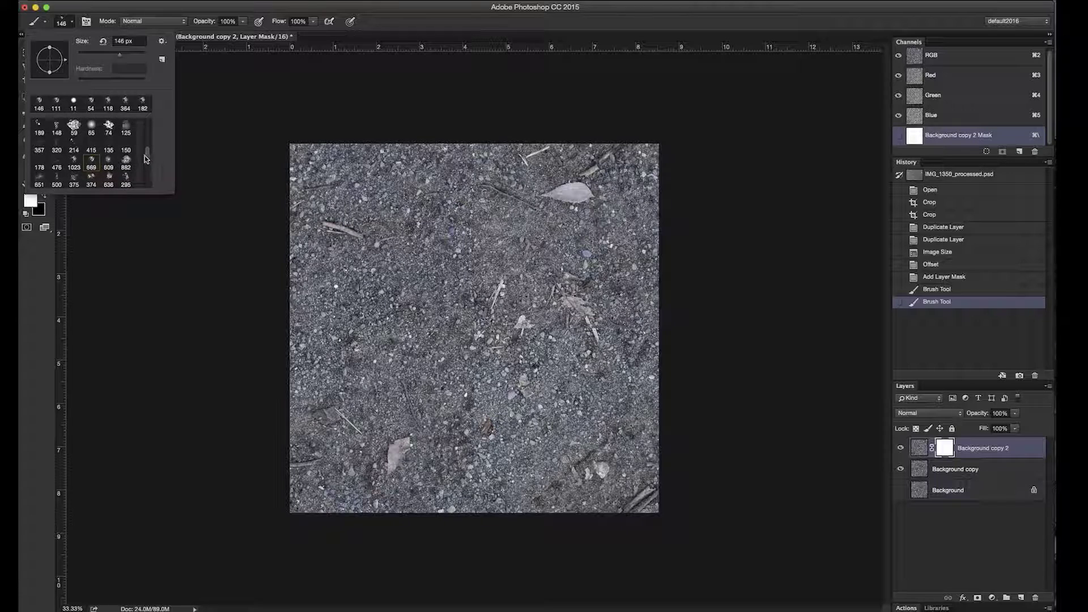
click(74, 163)
click(92, 165)
scroll(94, 165, down, 1)
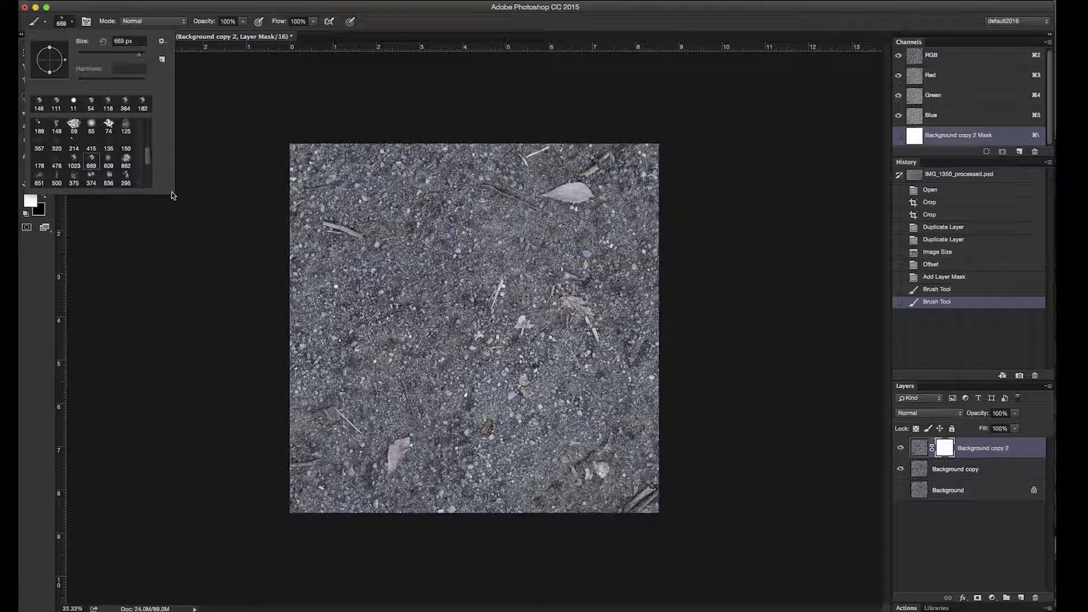
drag(173, 192, 241, 277)
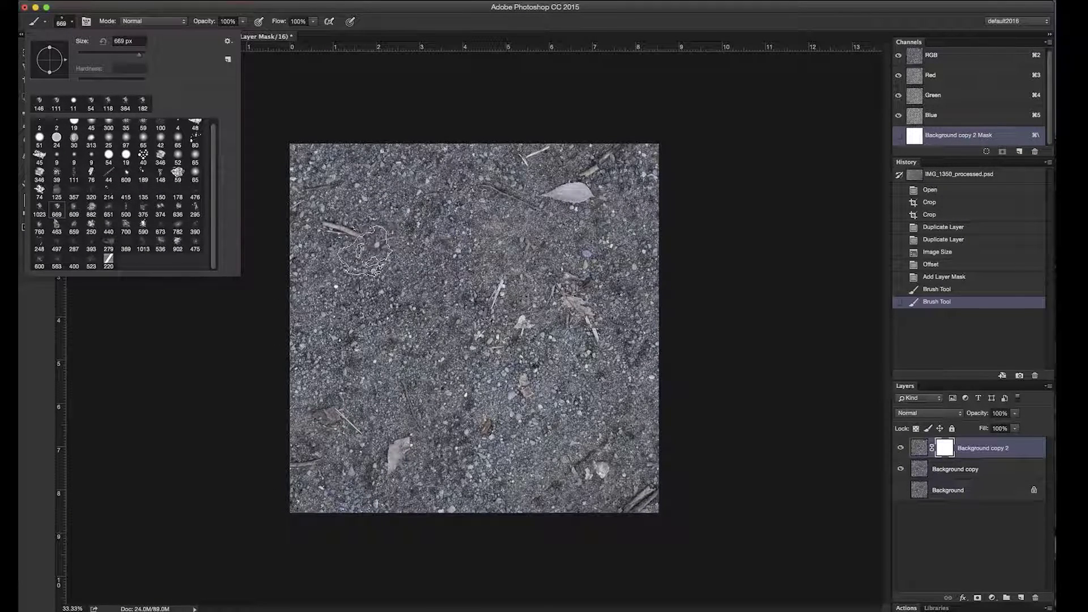
- Try the 1023 px and 295 px textured brush presets and the soft round 25 px brush with 0% hardness
click(39, 207)
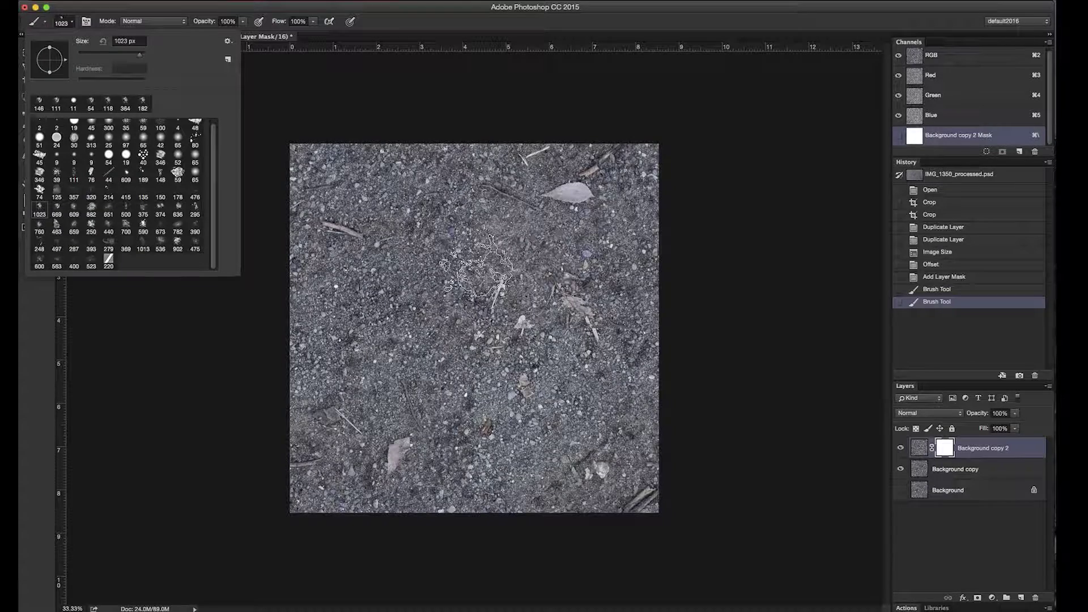
click(195, 207)
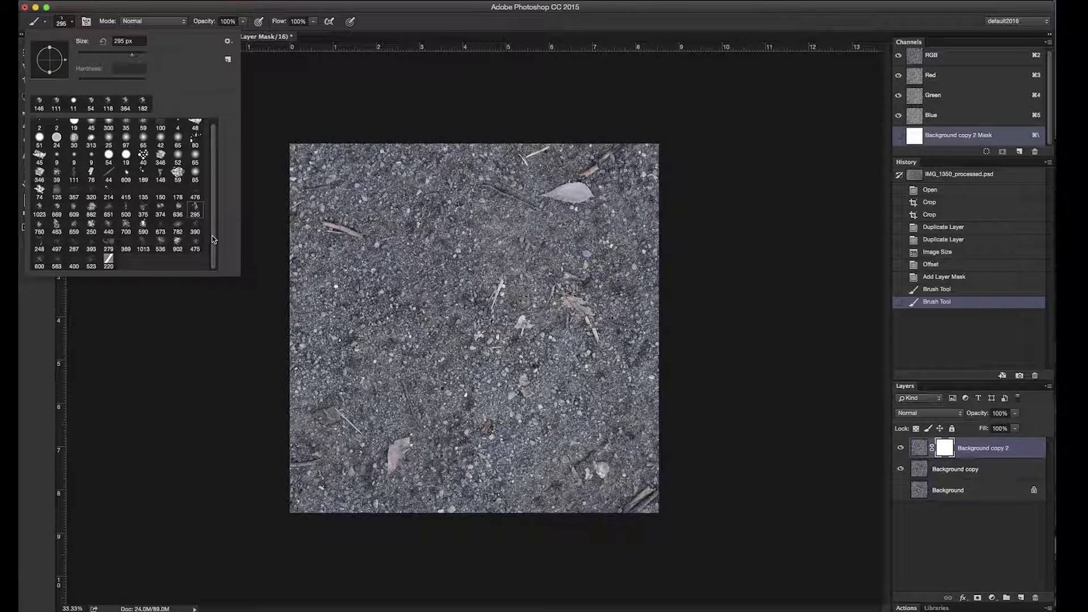
scroll(78, 230, up, 1)
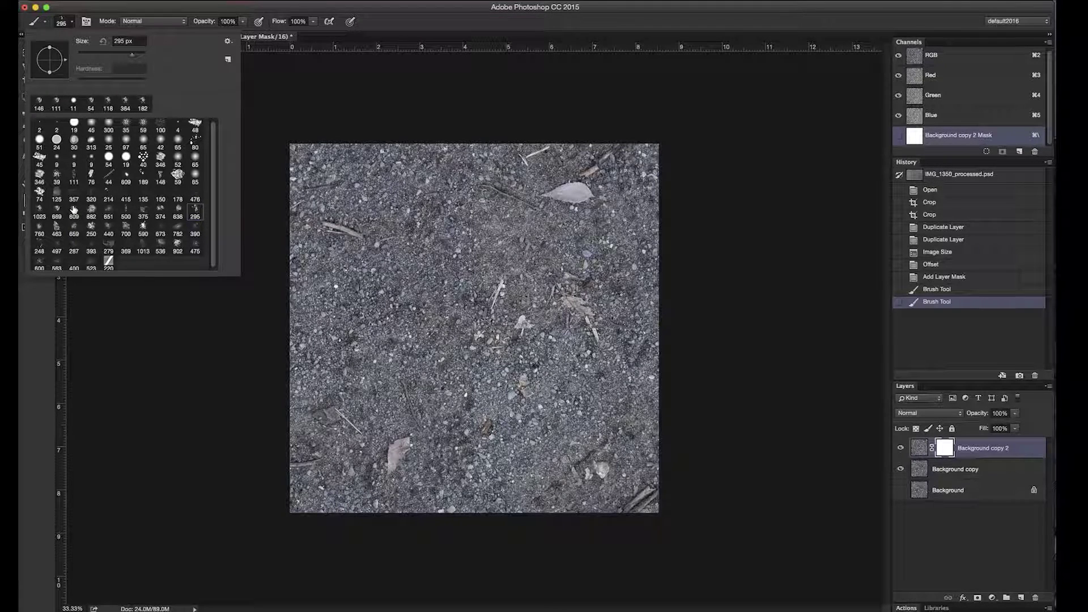
click(108, 140)
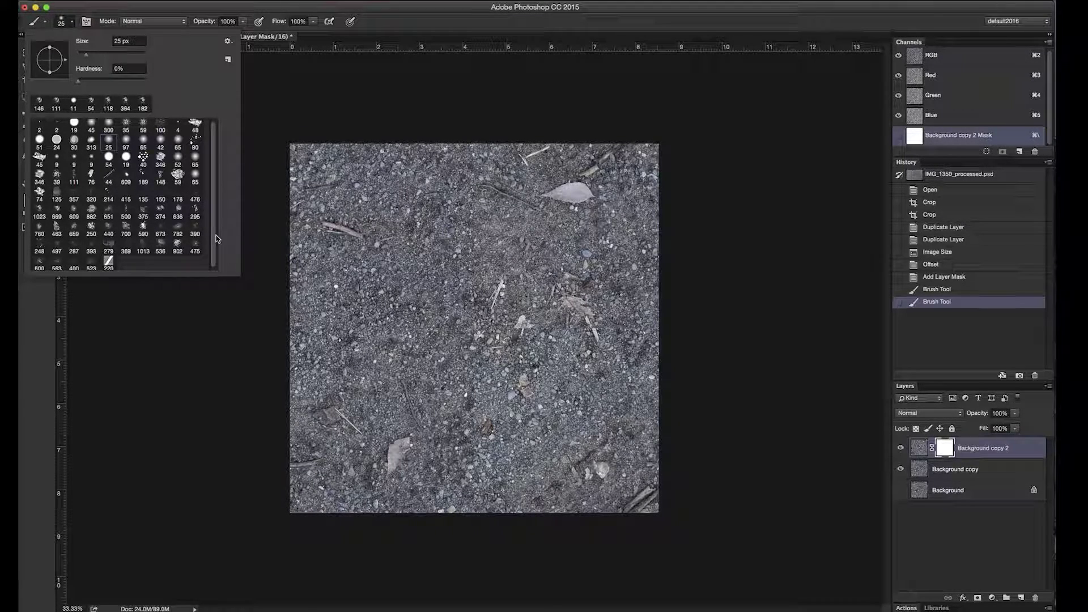
scroll(220, 218, up, 1)
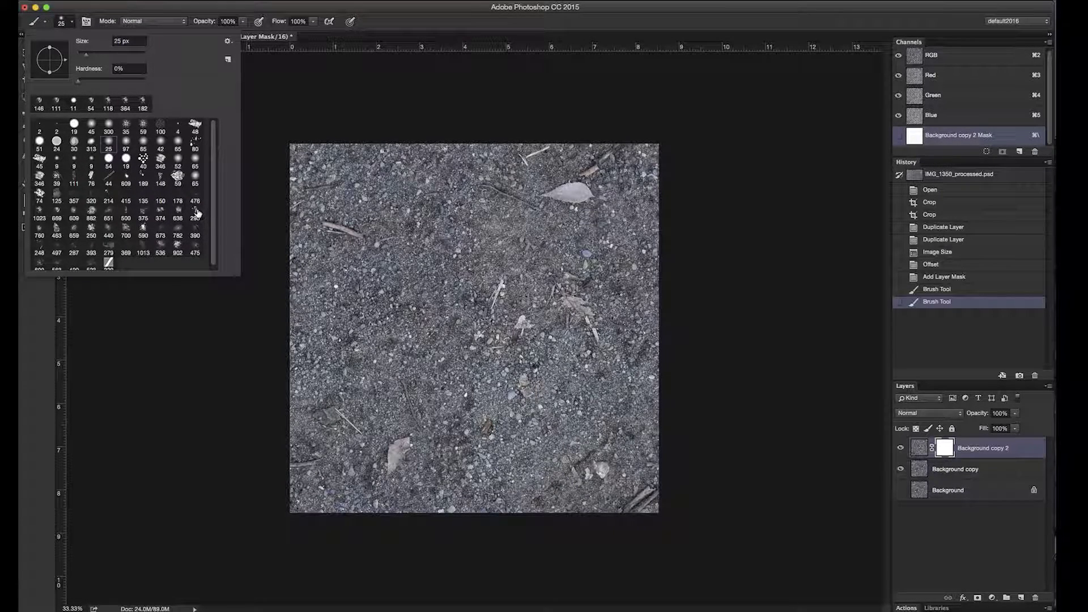
- Choose the textured 295 px brush preset and make black the foreground colour for painting on the Background copy 2 mask
click(197, 214)
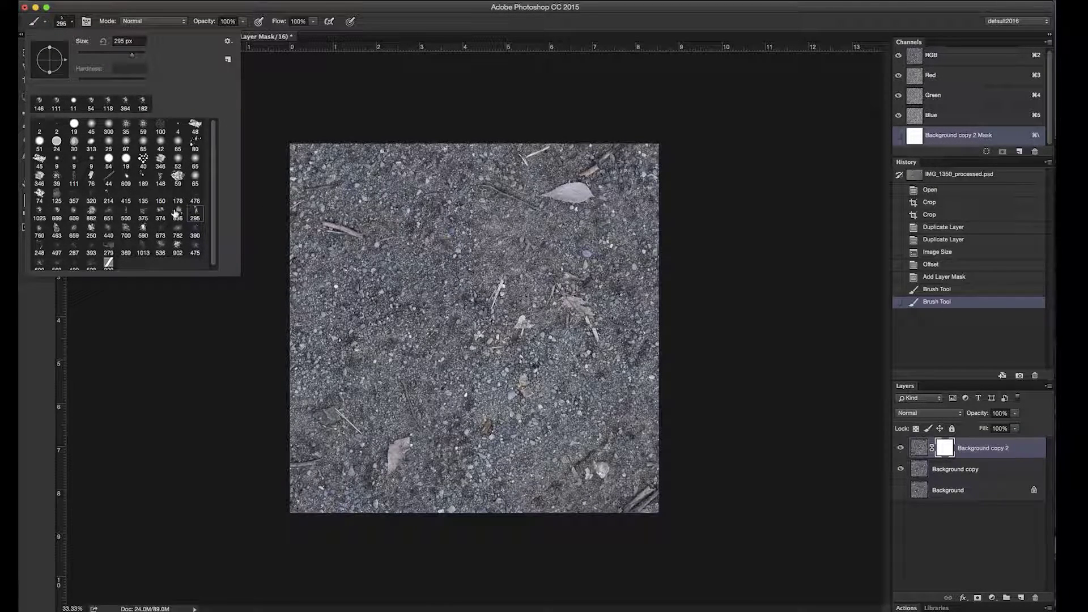
double_click(197, 213)
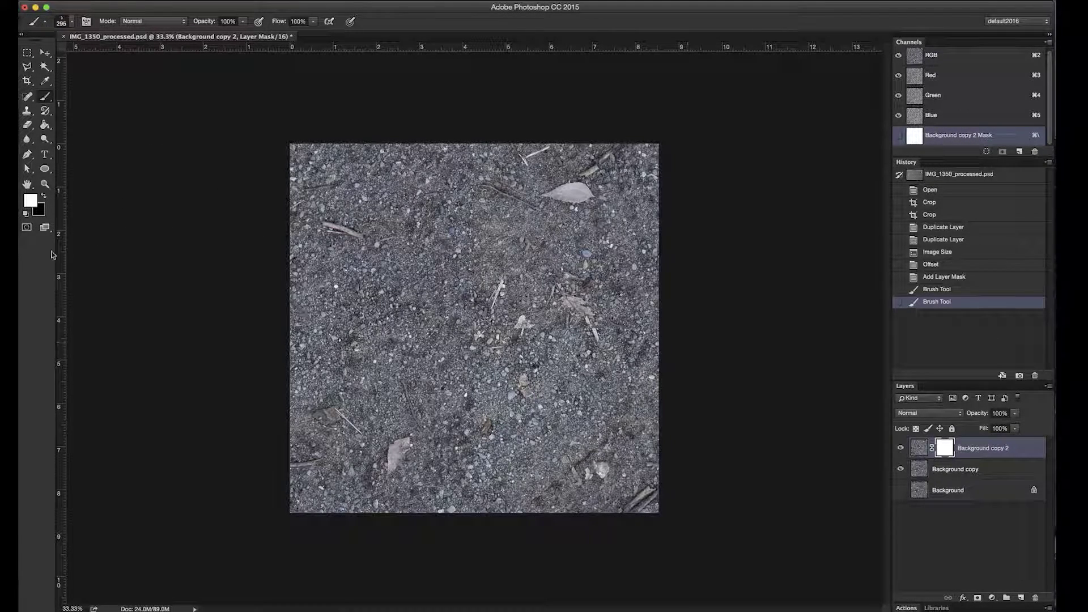
key(x)
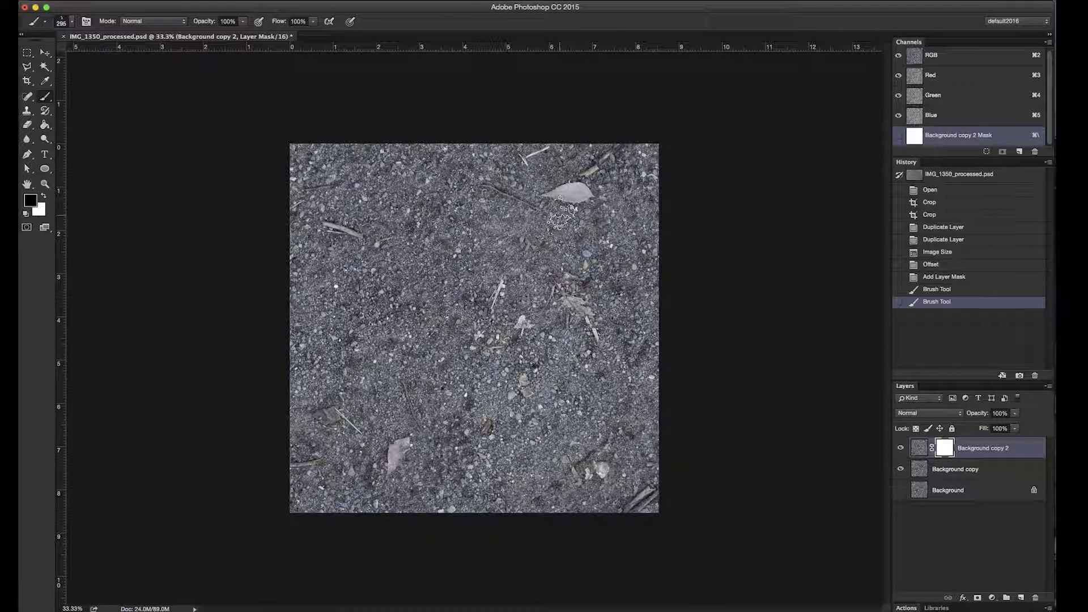
key(x)
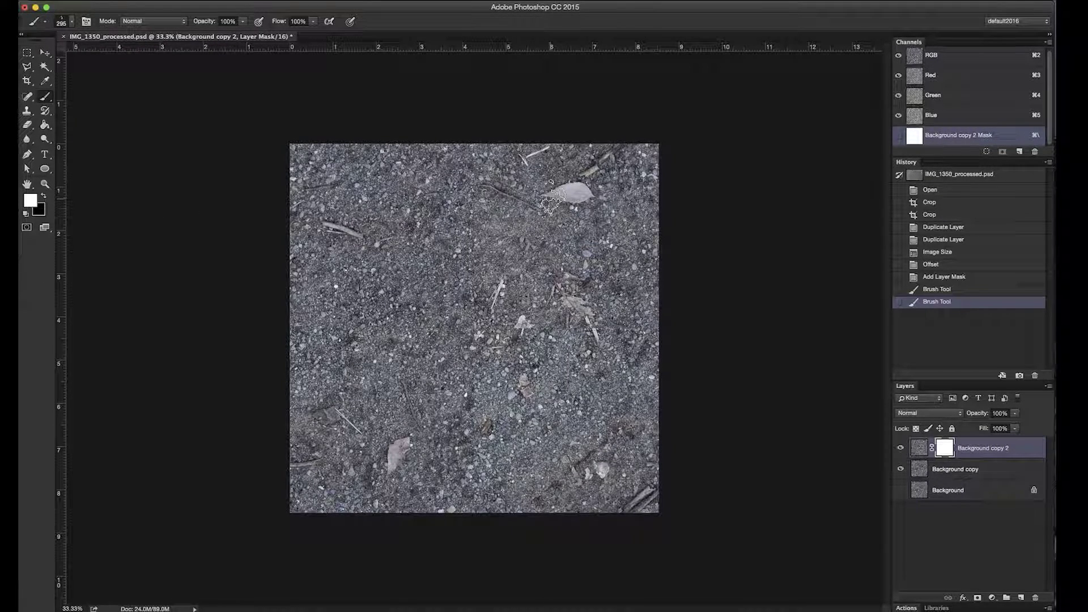
key(x)
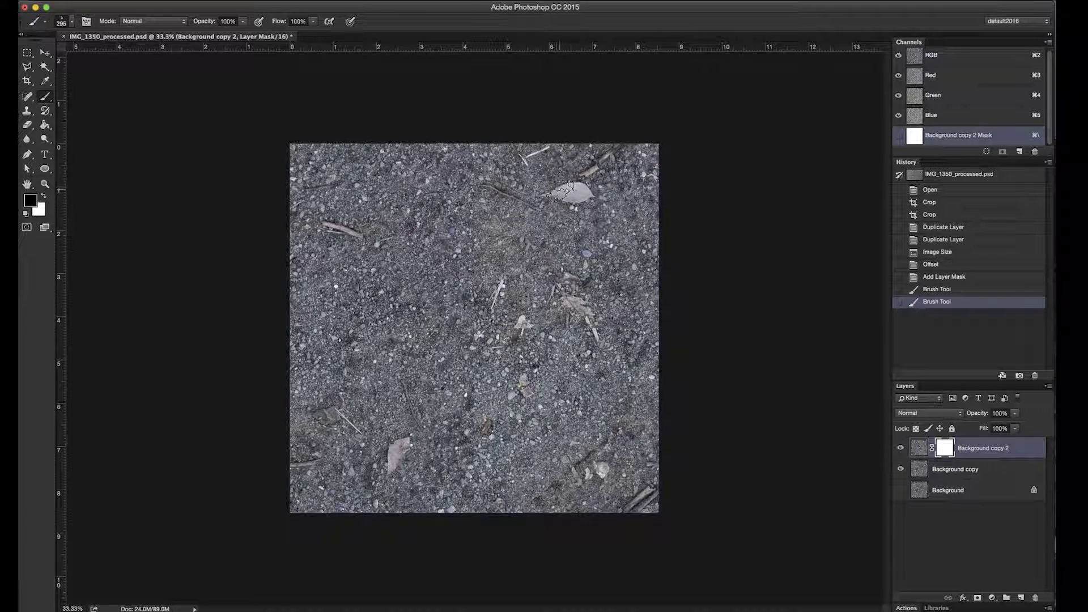
- Set the textured brush size to 108 px and mask out the large leaf and twig near the image's upper-right area with black
mouse_move(547, 195)
mouse_down()
mouse_move(571, 199)
mouse_move(581, 181)
mouse_up()
right_click(582, 183)
drag(671, 220, 676, 221)
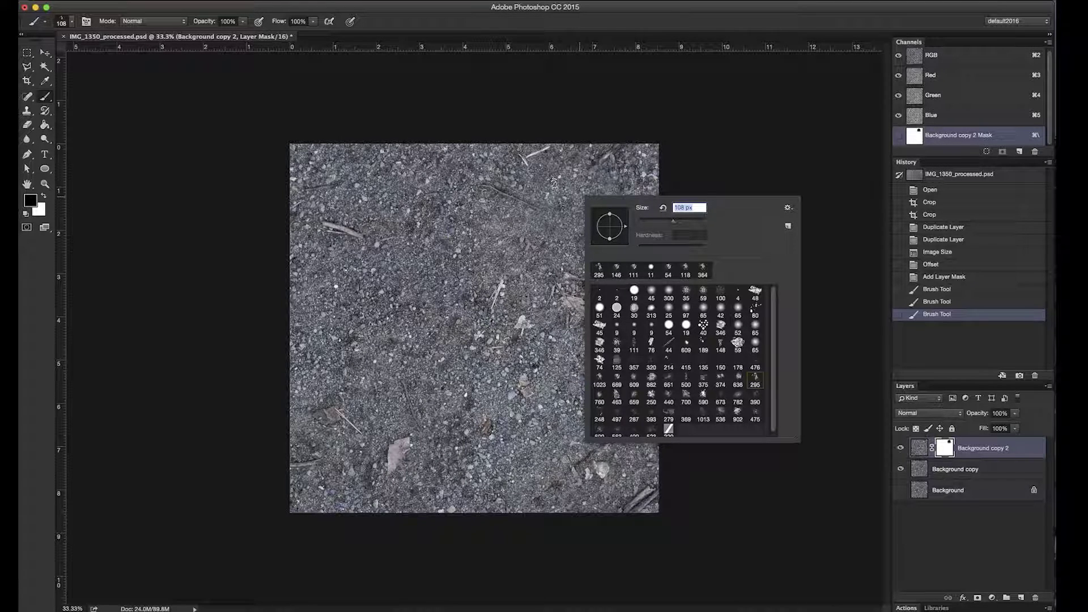
click(567, 182)
mouse_move(584, 176)
mouse_down()
mouse_move(602, 166)
mouse_move(599, 187)
mouse_up()
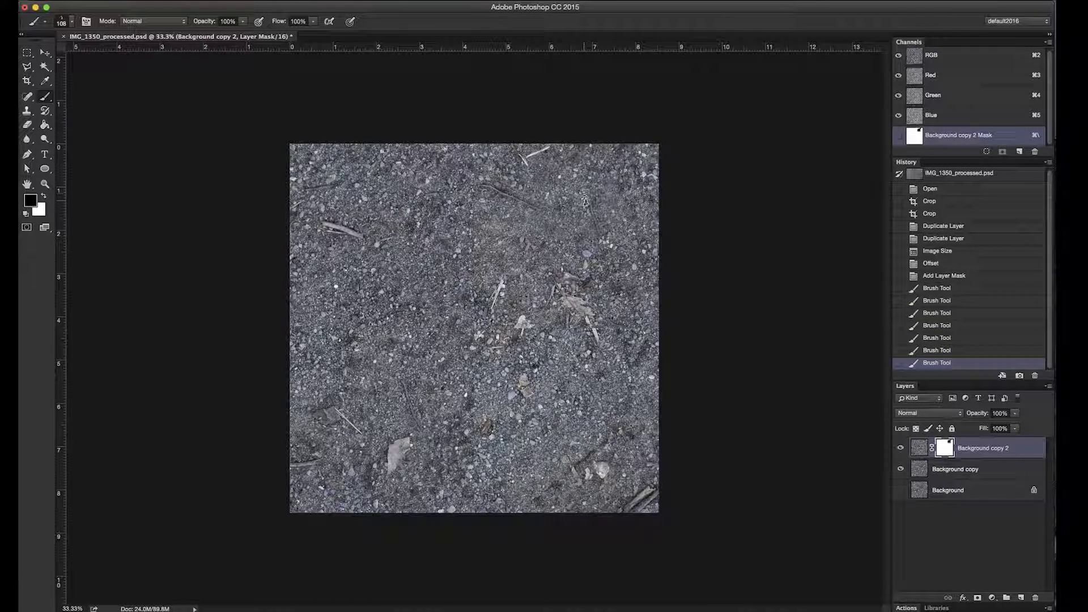
- Restore the masked leaf and twig by painting white on the mask, and hide them again with black
key(x)
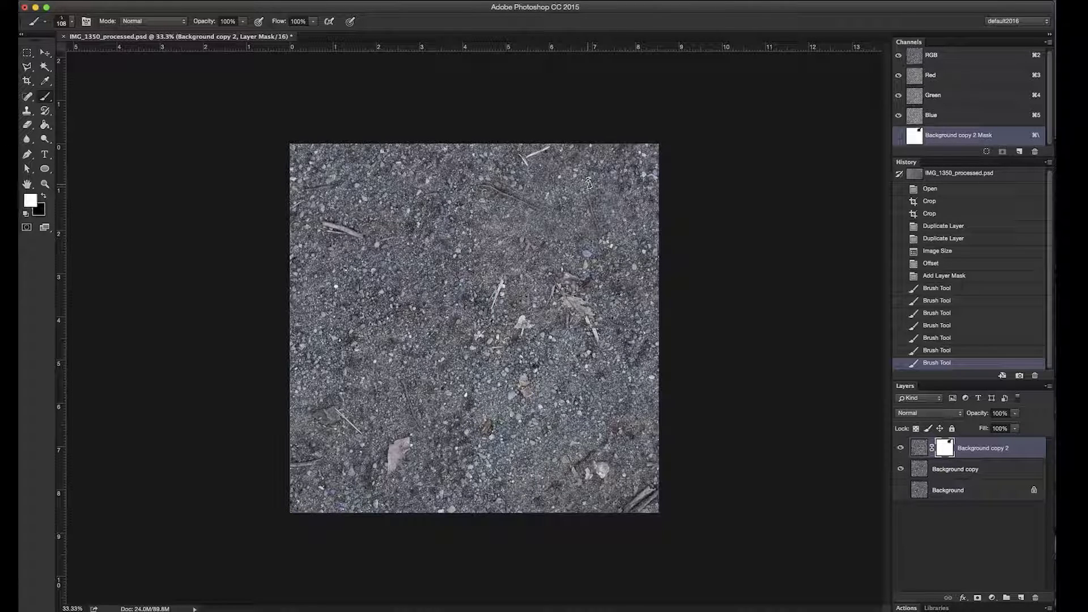
mouse_move(573, 180)
mouse_down()
mouse_move(572, 205)
mouse_move(544, 210)
mouse_up()
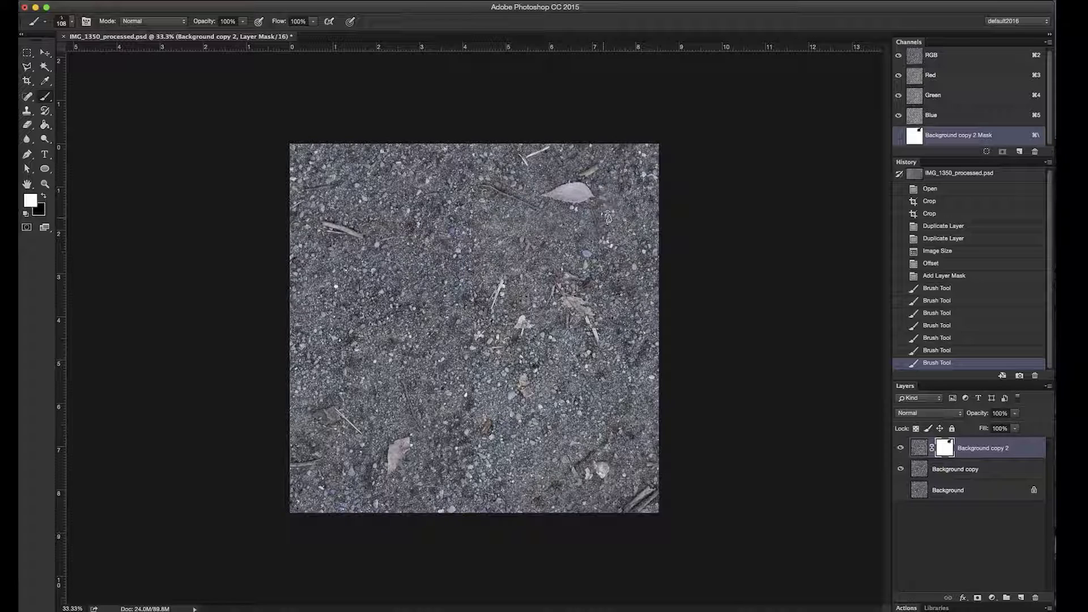
click(618, 191)
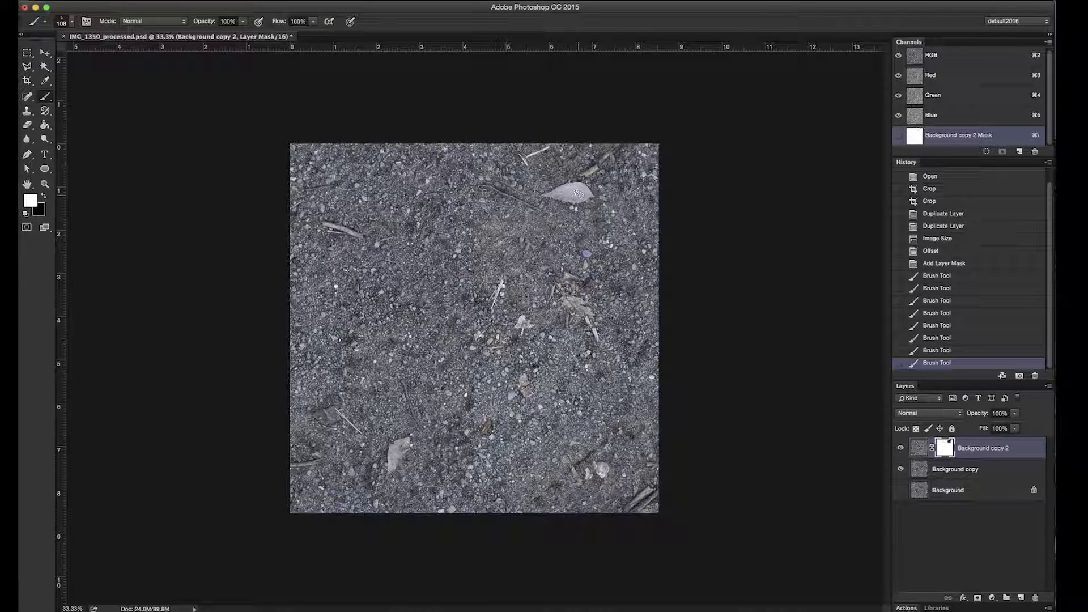
key(x)
mouse_move(575, 189)
mouse_down()
mouse_move(565, 198)
mouse_move(595, 171)
mouse_move(558, 191)
mouse_up()
key(s)
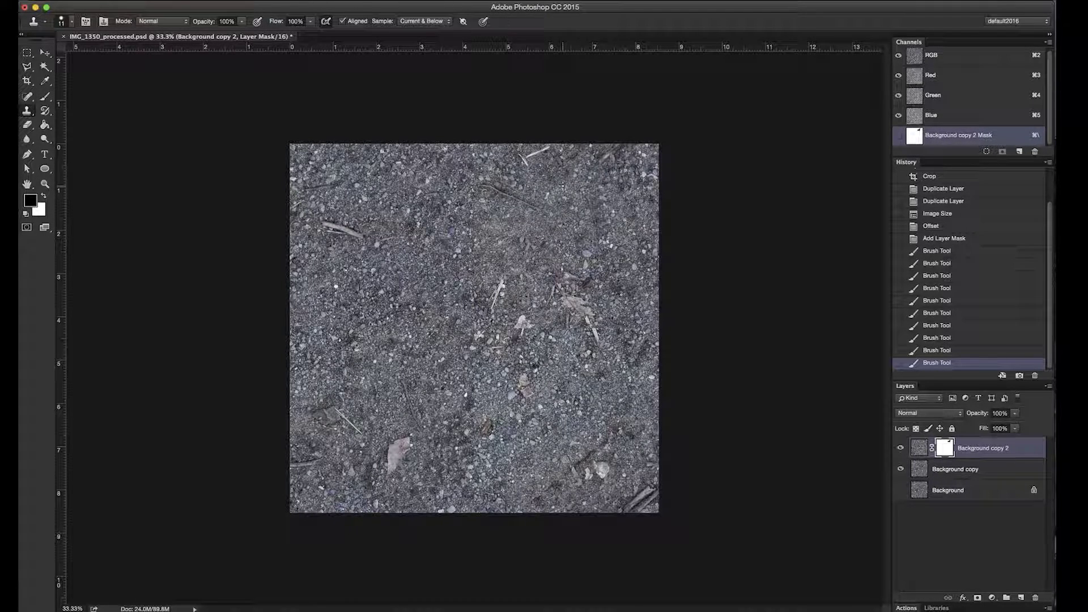
right_click(564, 187)
click(614, 218)
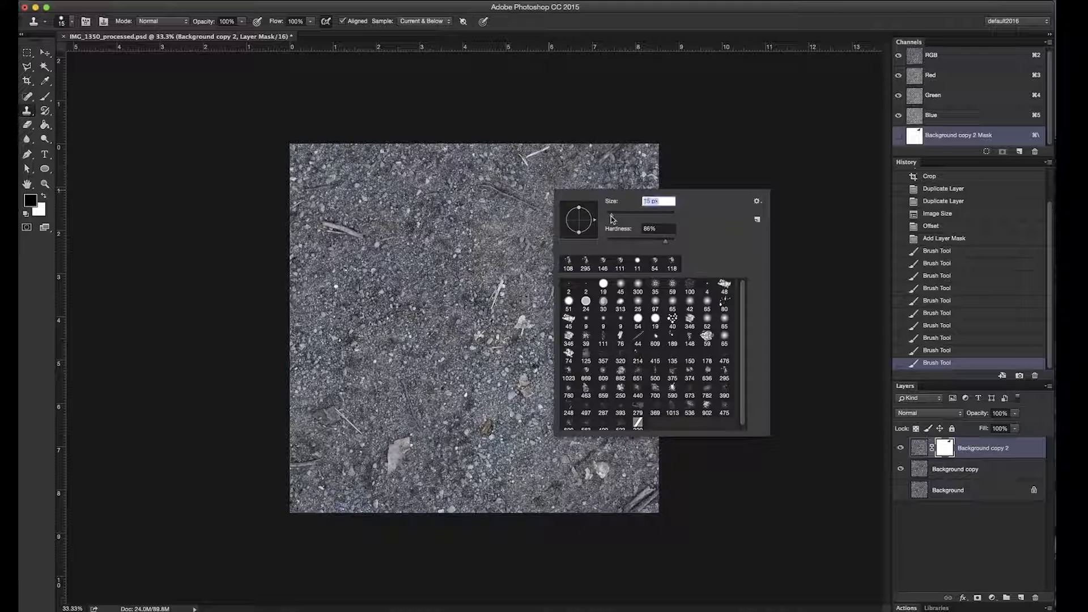
key(Return)
click(479, 216)
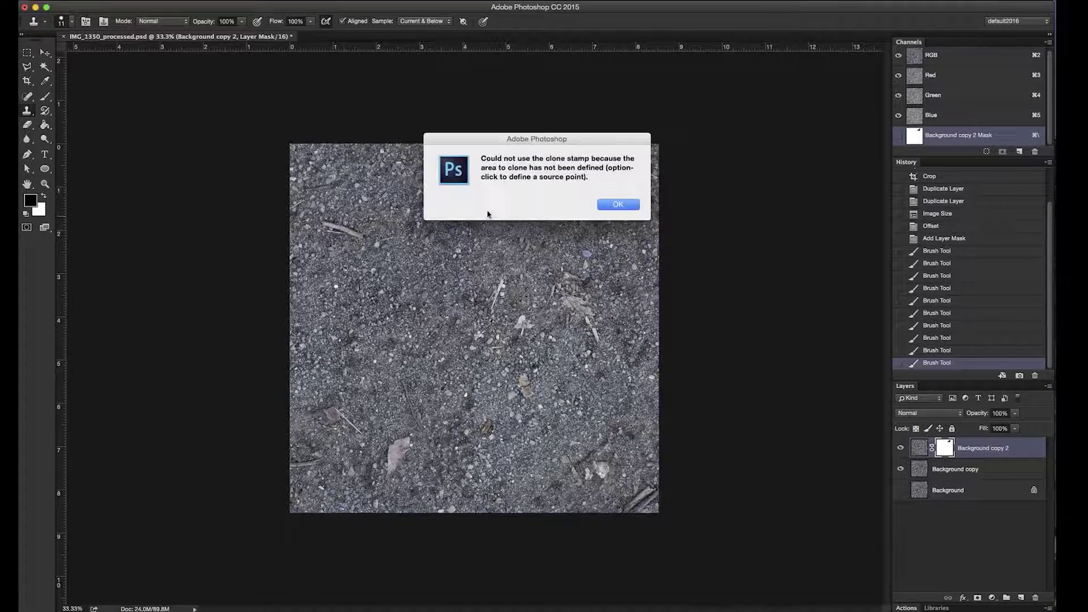
click(617, 205)
click(45, 97)
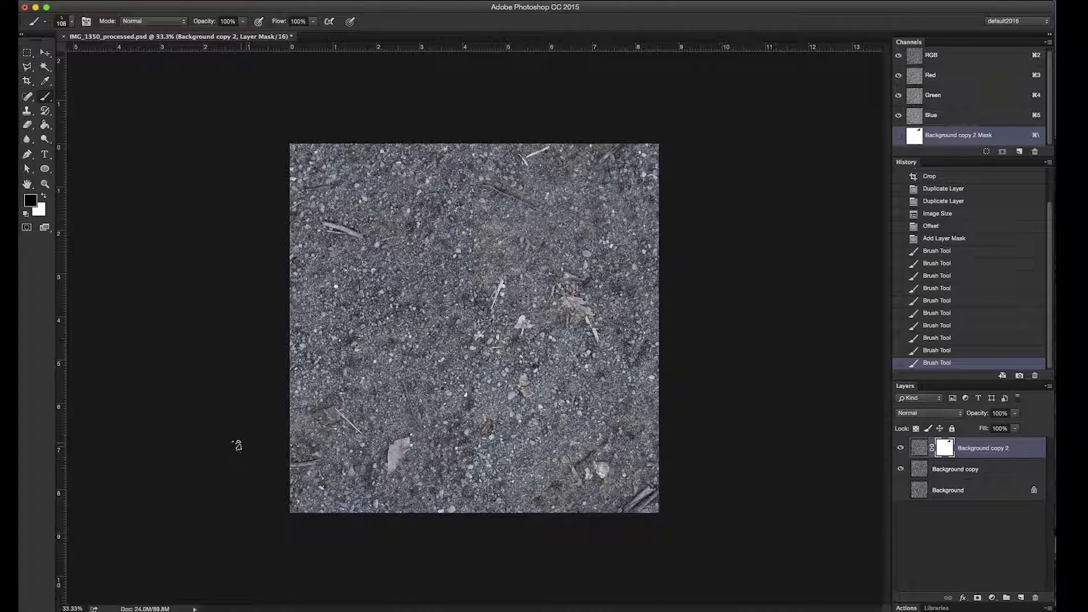
- Mask out the pale leaf in the image's lower-left area with black, touching up the spot with white and black brush strokes
mouse_move(402, 444)
mouse_down()
mouse_move(376, 460)
mouse_move(389, 457)
mouse_move(383, 471)
mouse_up()
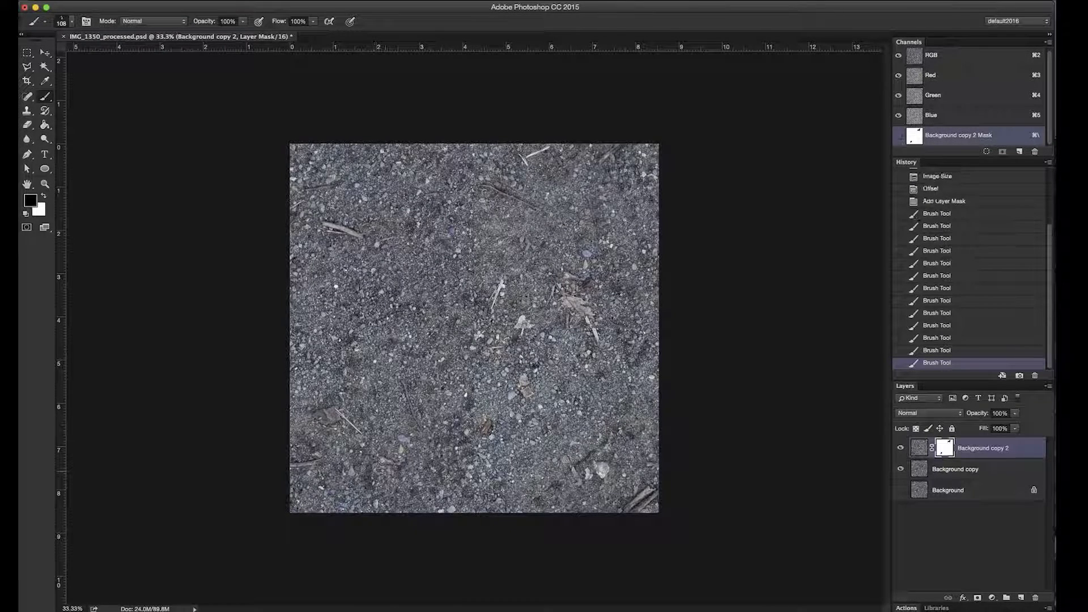
key(x)
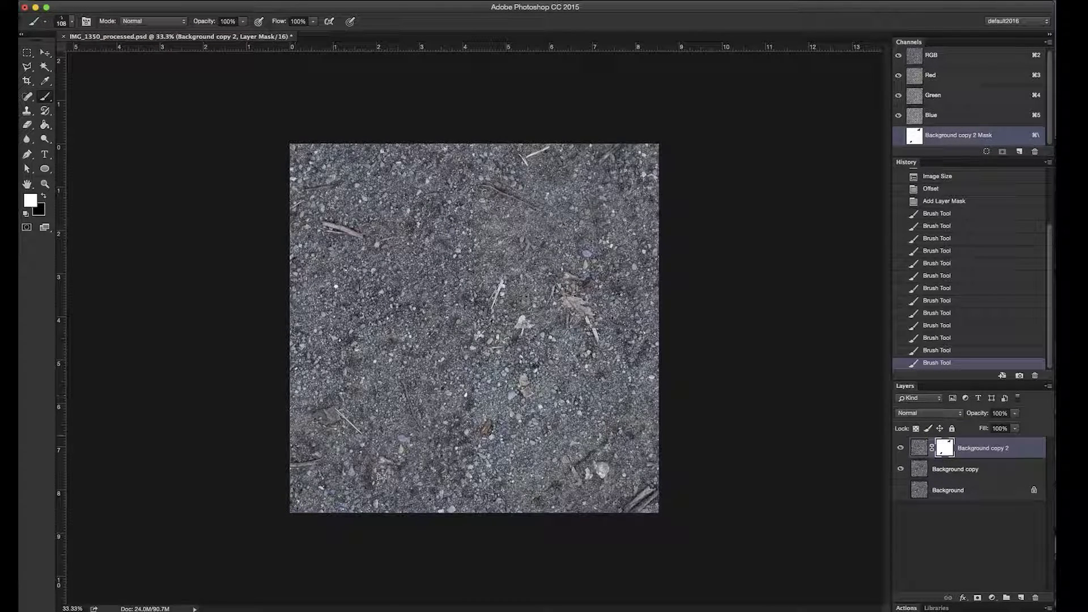
mouse_move(385, 466)
mouse_down()
mouse_move(344, 403)
mouse_move(395, 465)
mouse_up()
key(x)
click(396, 462)
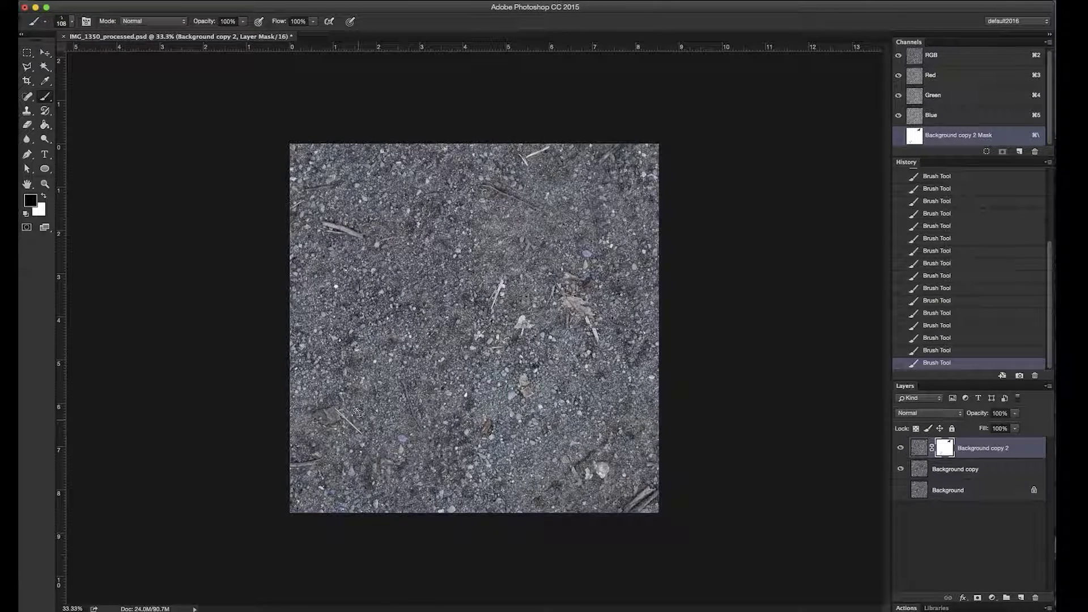
- Mask out the upper-left twig and the leaf litter around the image's centre, retouch the overpainted spot with white, and return to black
drag(327, 224, 326, 231)
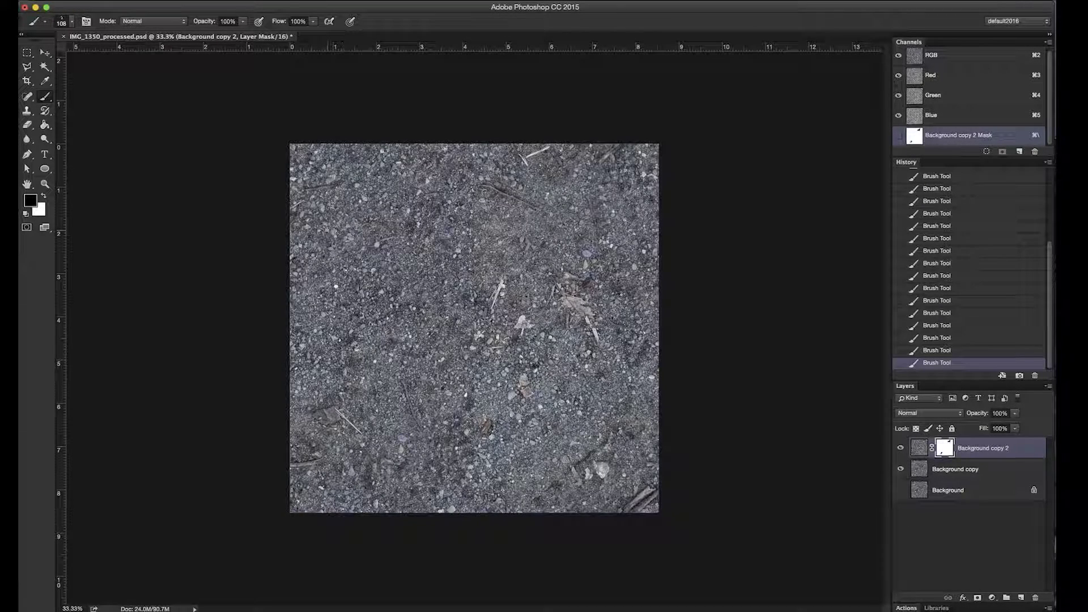
drag(527, 390, 523, 381)
mouse_move(561, 289)
mouse_down()
mouse_move(583, 308)
mouse_move(577, 284)
mouse_up()
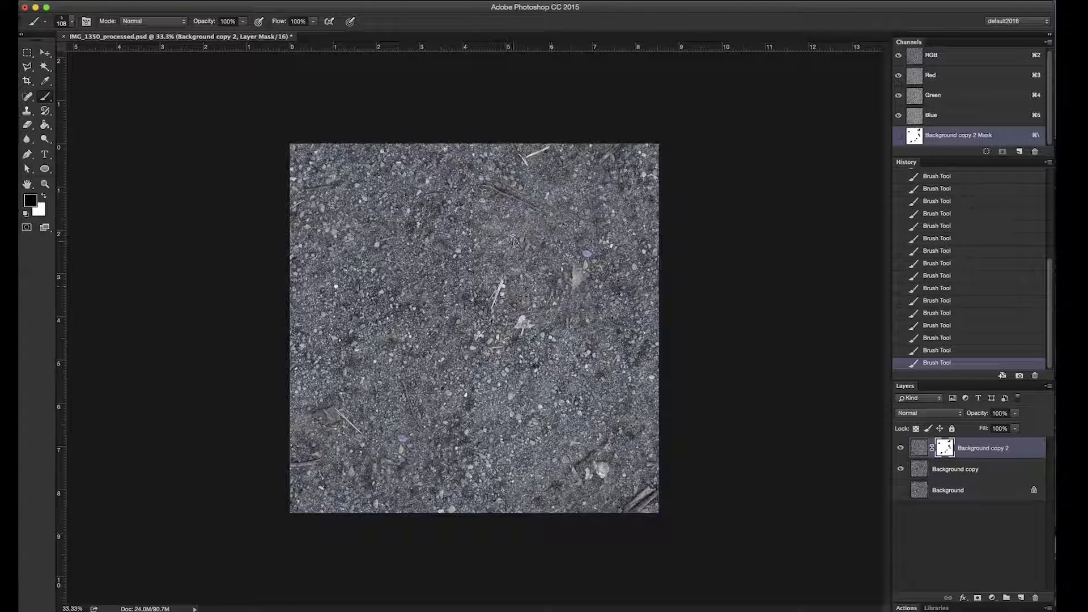
key(x)
drag(575, 272, 569, 272)
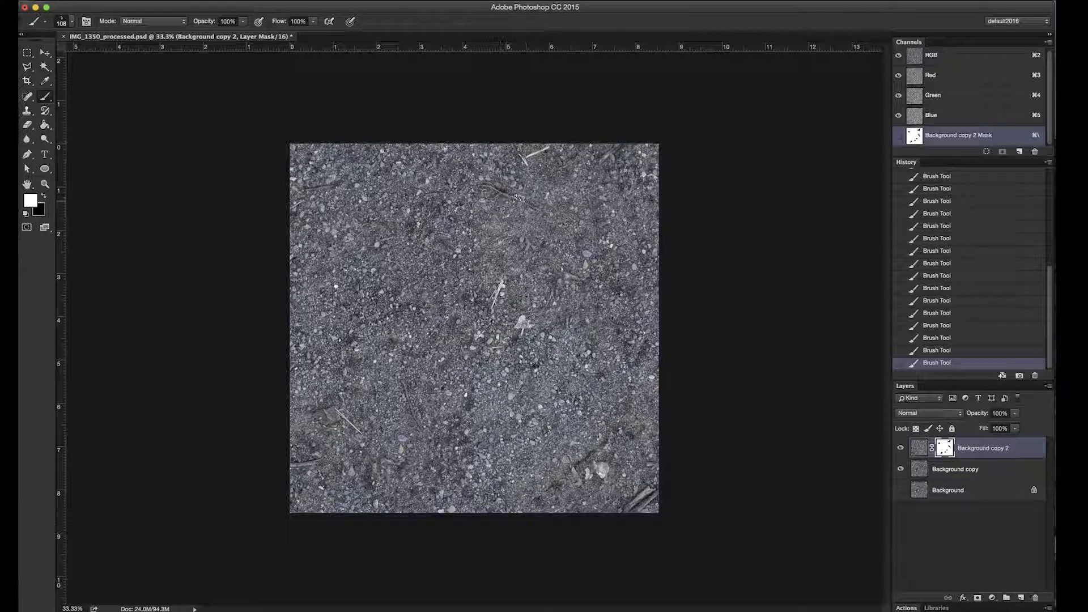
key(x)
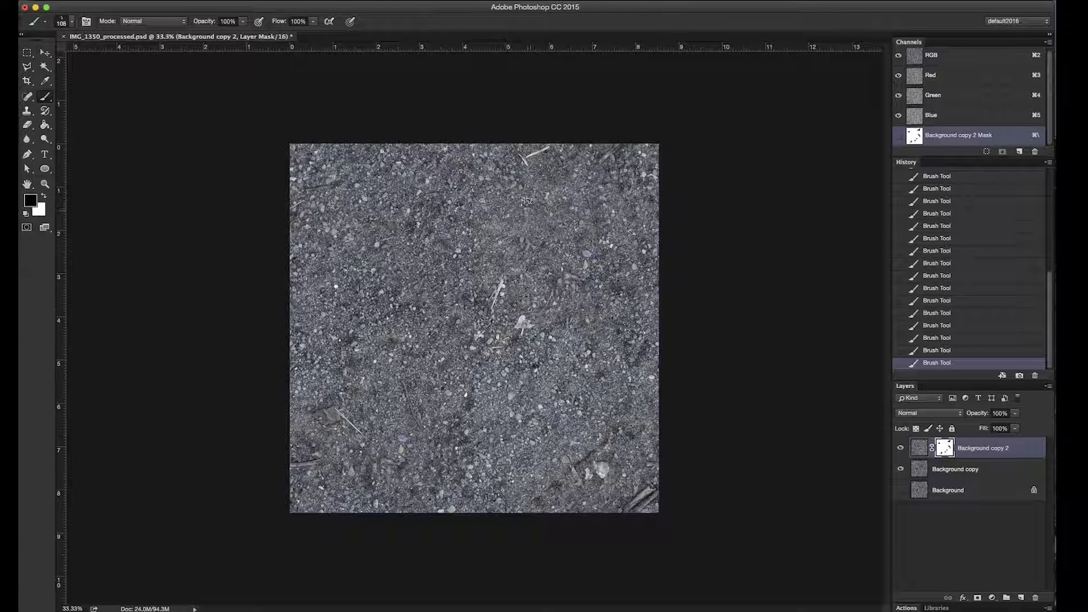
- Paint black on the mask over the remaining twigs, sticks and pale debris across the image
drag(527, 164, 545, 150)
mouse_move(585, 498)
mouse_down()
mouse_move(648, 495)
mouse_move(645, 510)
mouse_move(605, 471)
mouse_move(611, 495)
mouse_move(589, 474)
mouse_up()
mouse_move(491, 295)
mouse_down()
mouse_move(498, 306)
mouse_move(499, 283)
mouse_move(493, 292)
mouse_up()
mouse_move(346, 426)
mouse_down()
mouse_move(328, 415)
mouse_move(356, 450)
mouse_up()
click(523, 323)
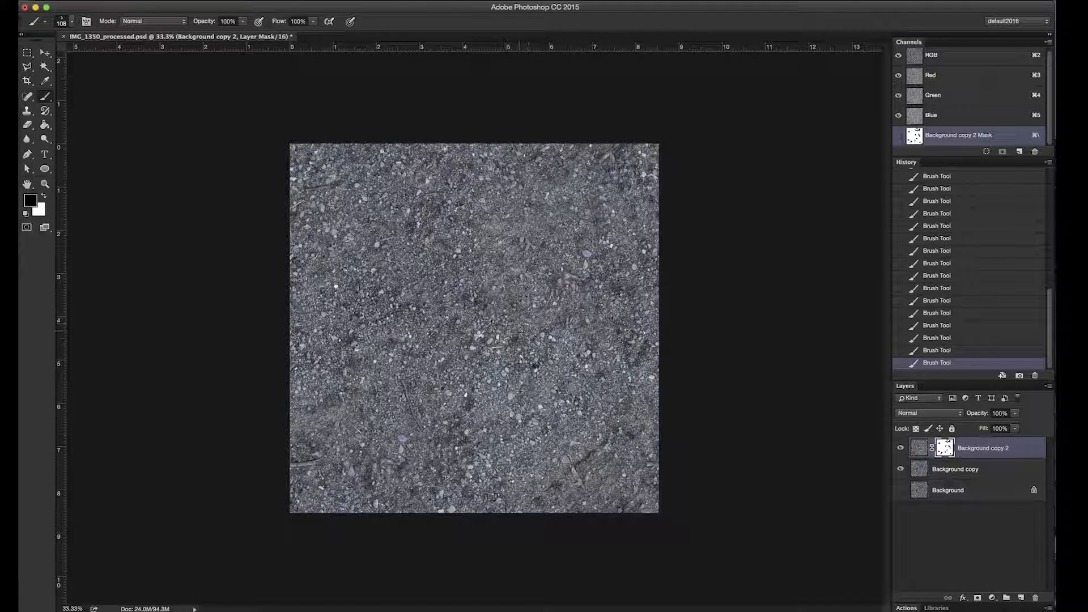
drag(403, 385, 422, 425)
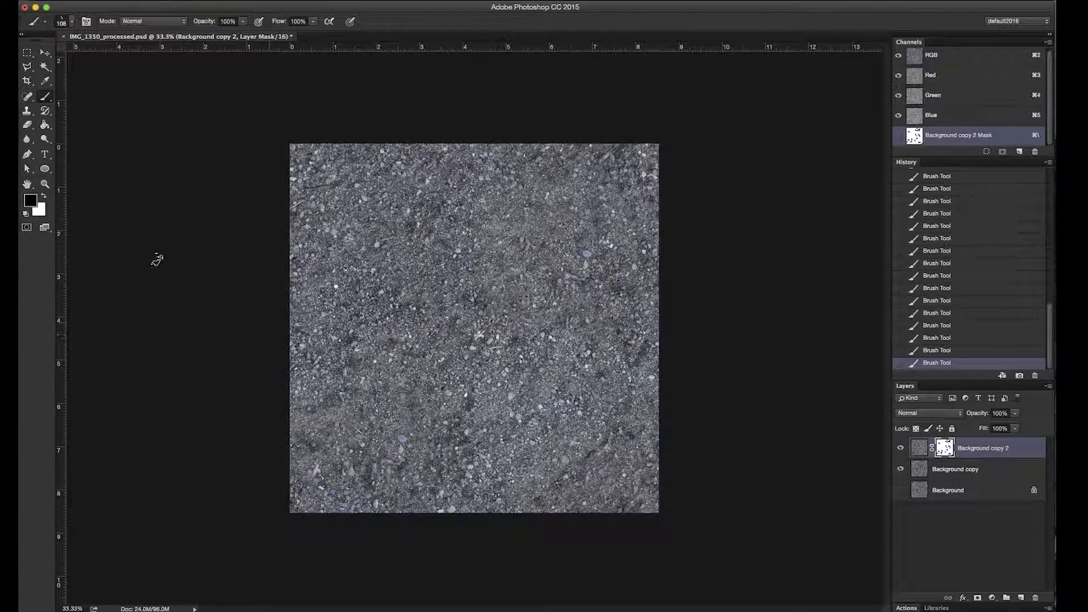
- Make white the foreground colour and set the textured brush to 68 px for finer mask work on the centre-right debris
click(45, 183)
click(515, 316)
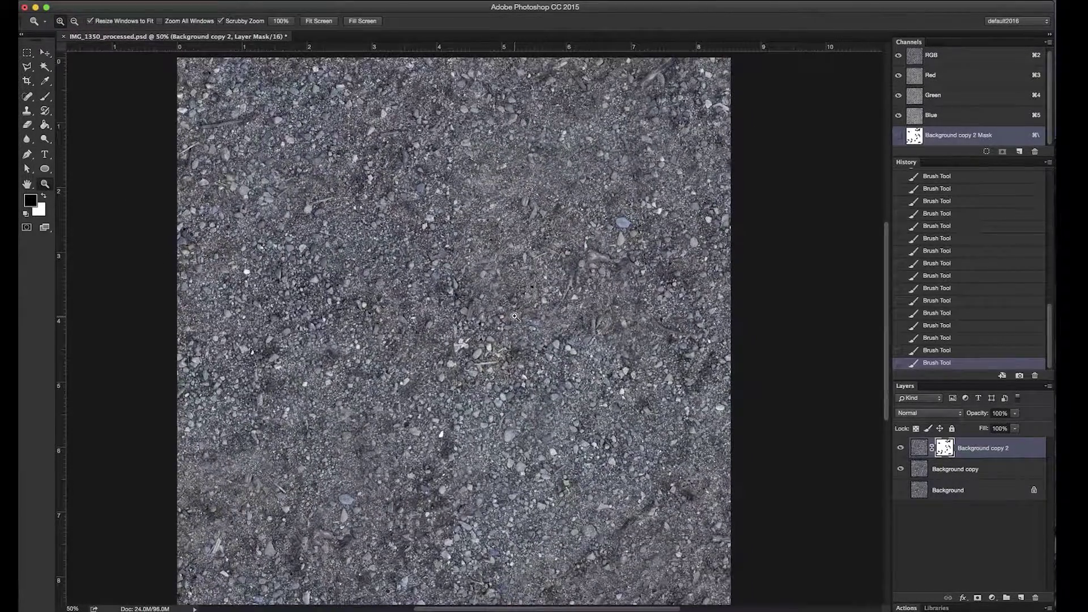
click(515, 317)
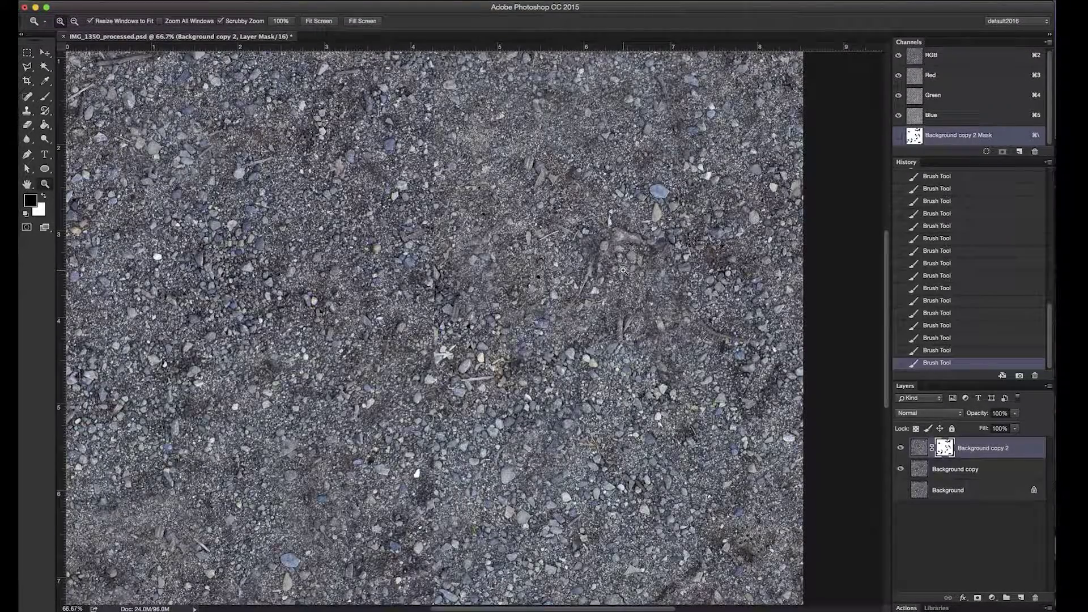
key(x)
drag(544, 258, 435, 152)
key(b)
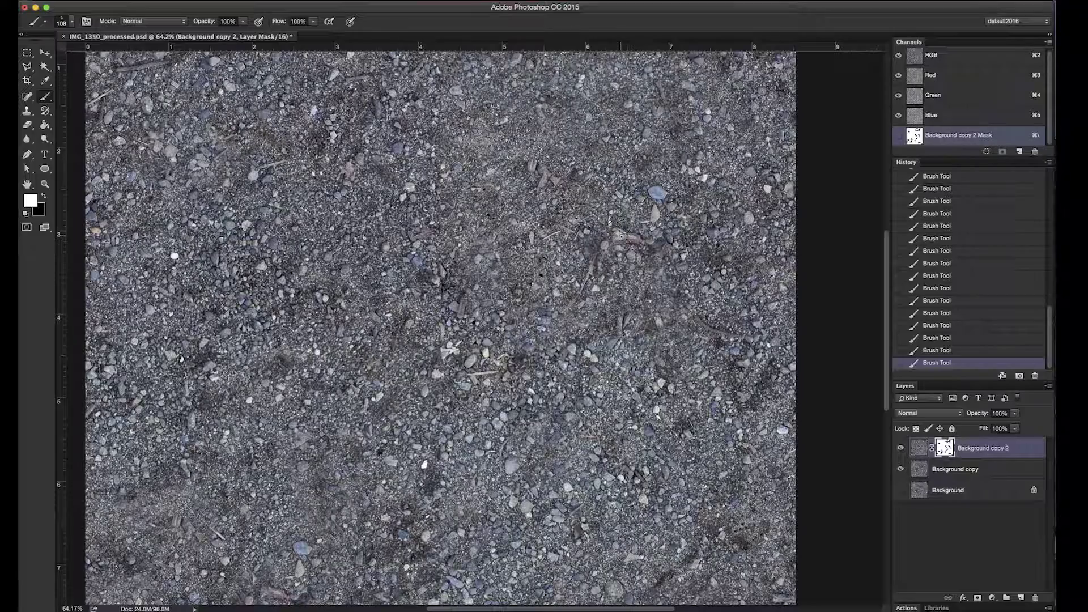
right_click(622, 231)
drag(708, 257, 702, 255)
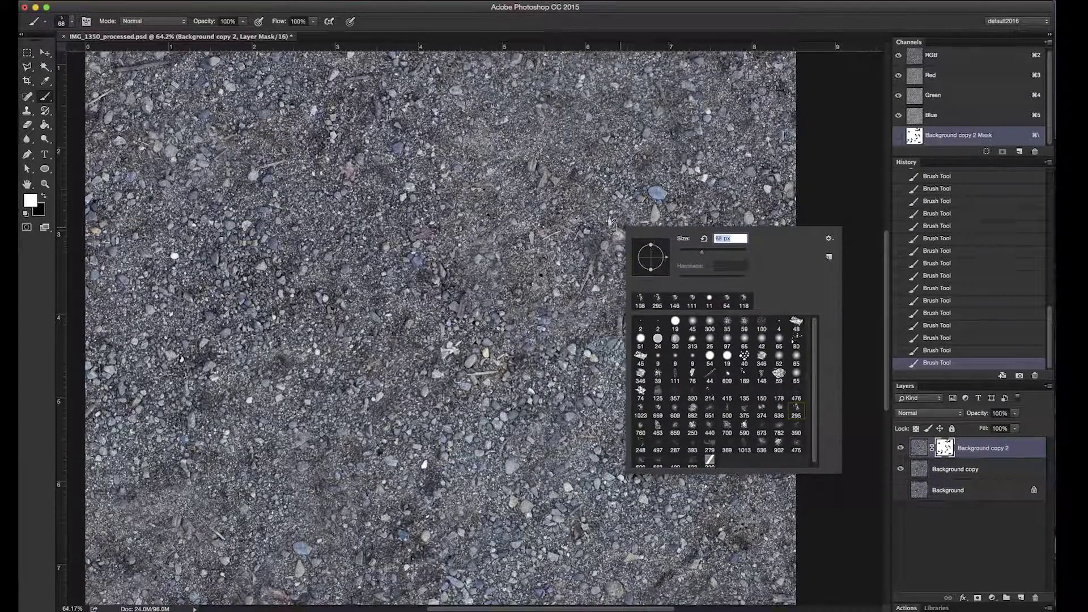
key(Return)
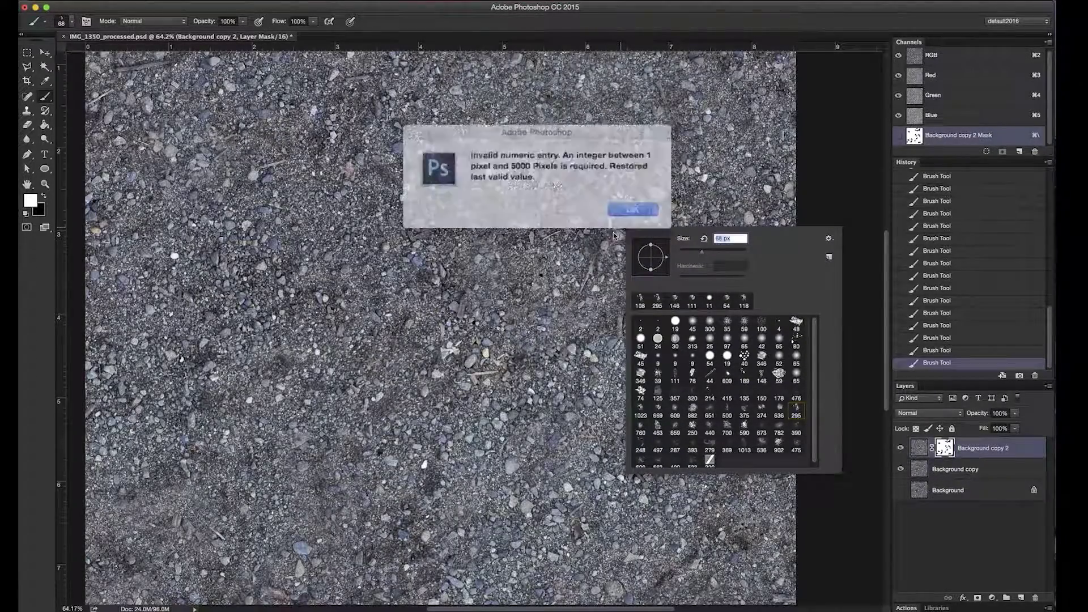
key(Return)
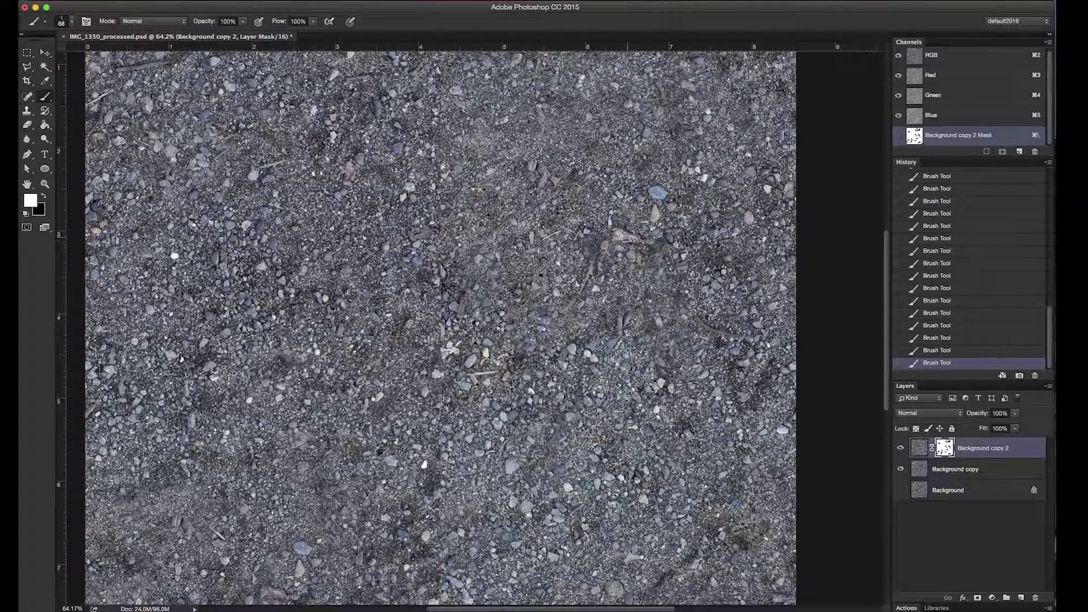
- Touch up the debris right of the image's centre with black and white mask strokes, and mask the small twigs below it
key(x)
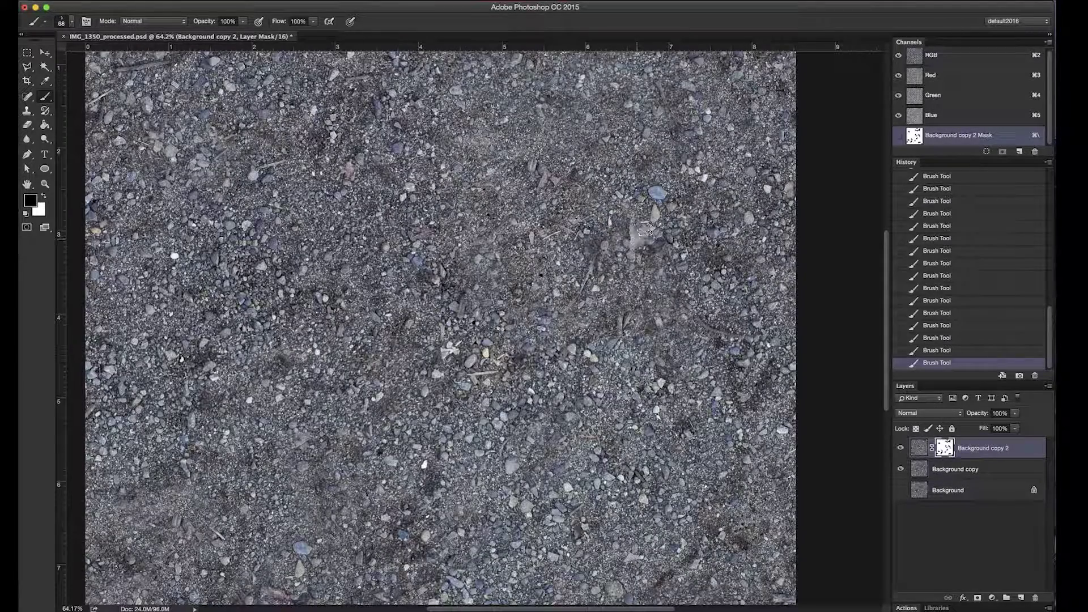
mouse_move(644, 232)
mouse_down()
mouse_move(646, 213)
mouse_move(660, 236)
mouse_move(646, 204)
mouse_move(656, 203)
mouse_up()
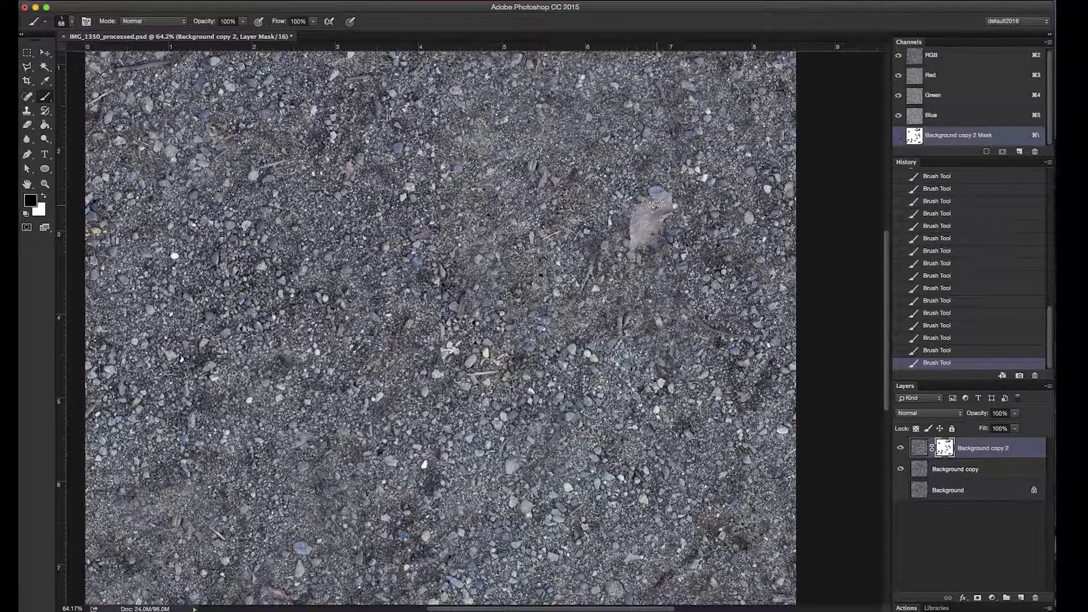
key(x)
mouse_move(634, 241)
mouse_down()
mouse_move(657, 227)
mouse_move(656, 194)
mouse_up()
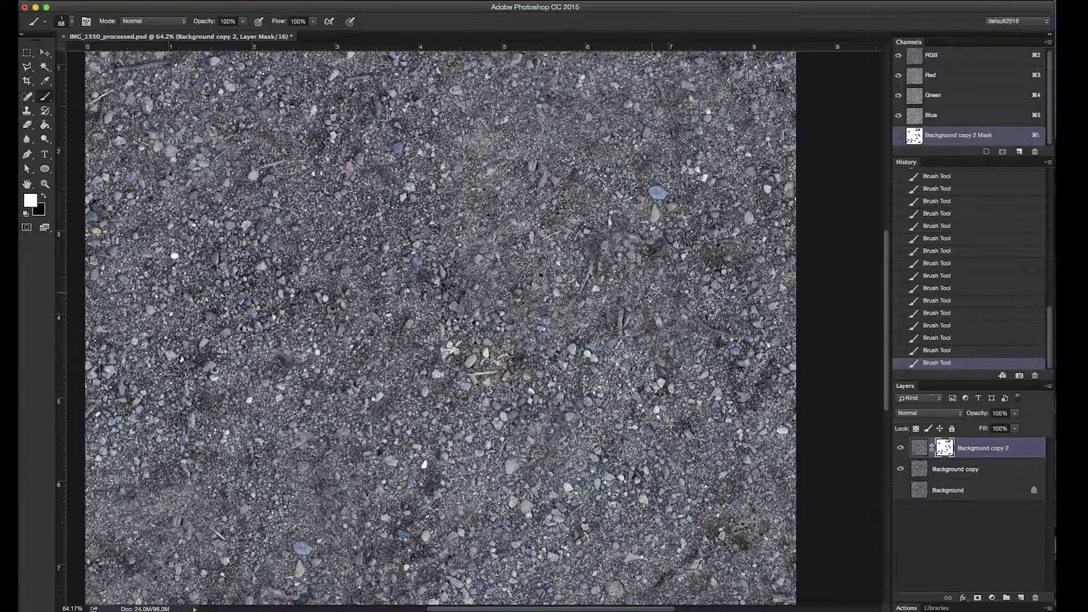
key(x)
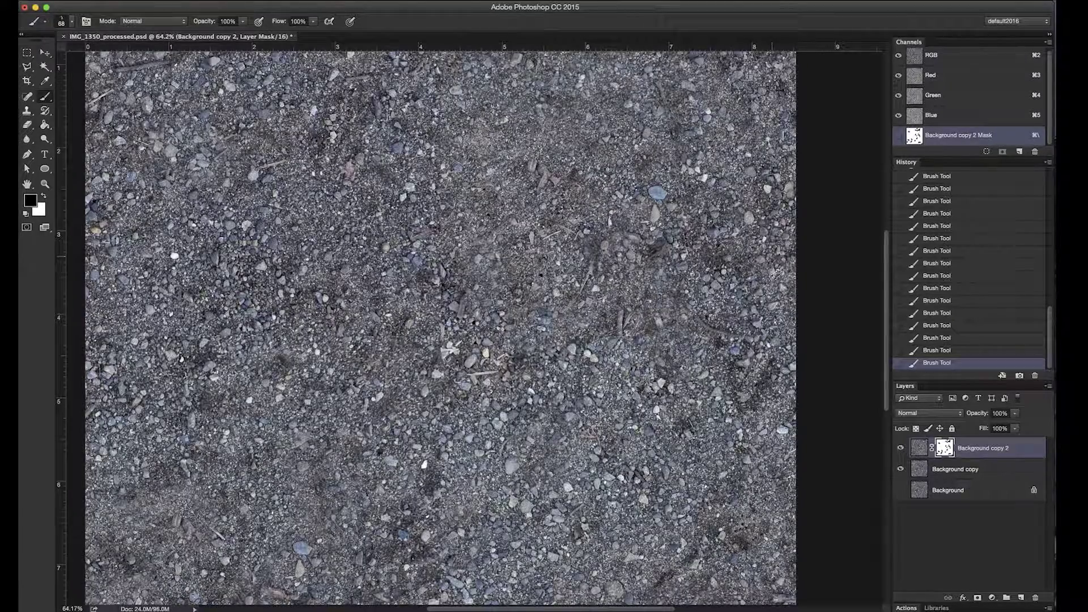
mouse_move(644, 324)
mouse_down()
mouse_move(734, 331)
mouse_move(700, 334)
mouse_up()
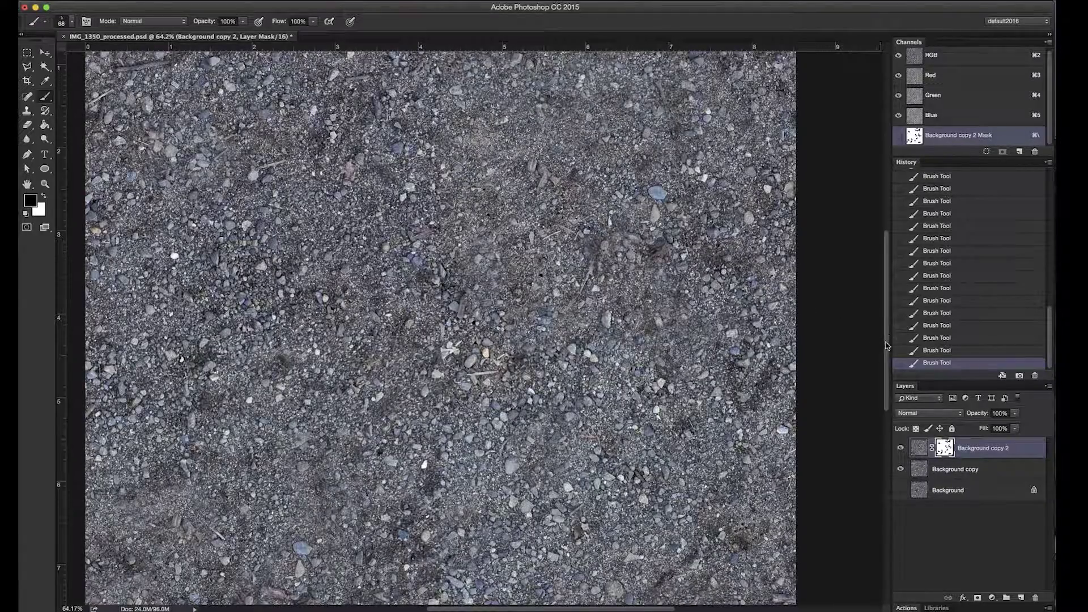
- Set the textured brush size to 57 px and mask out the small twigs in the image's upper-left area with black
drag(884, 340, 884, 405)
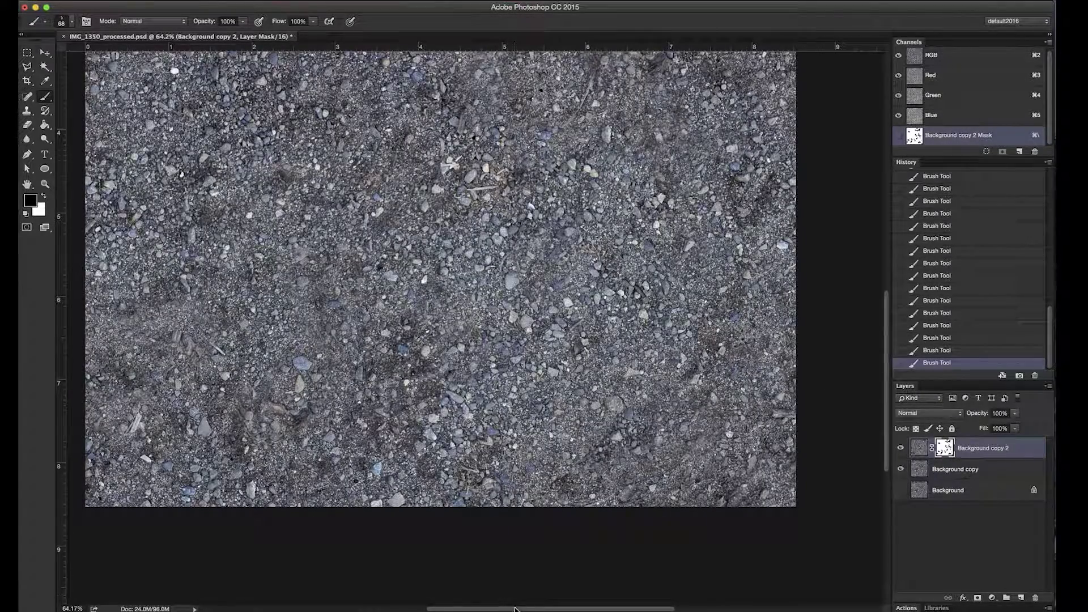
drag(514, 608, 483, 608)
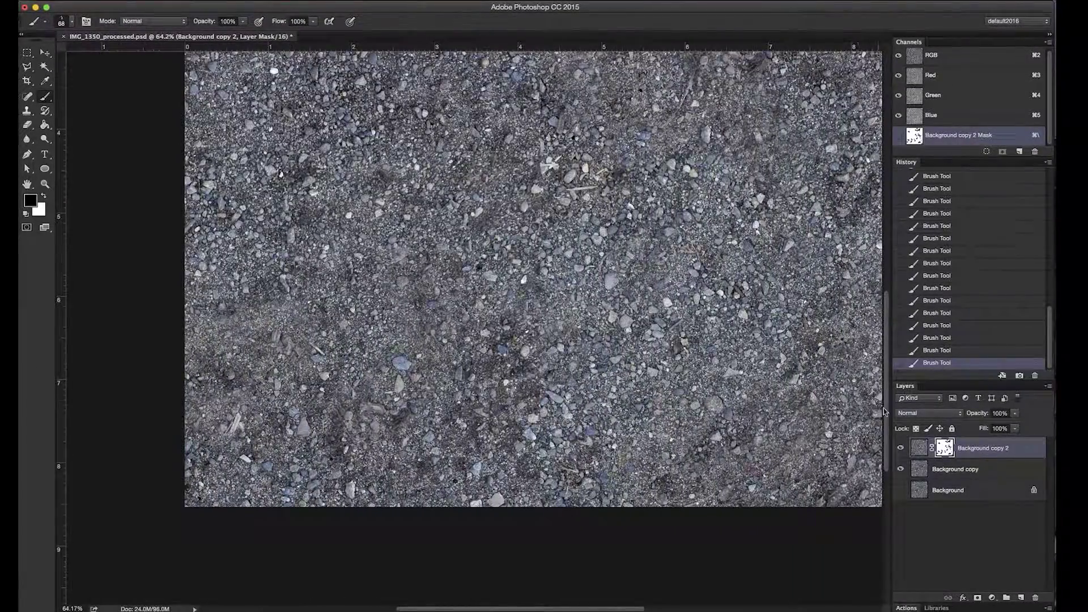
drag(887, 410, 408, 209)
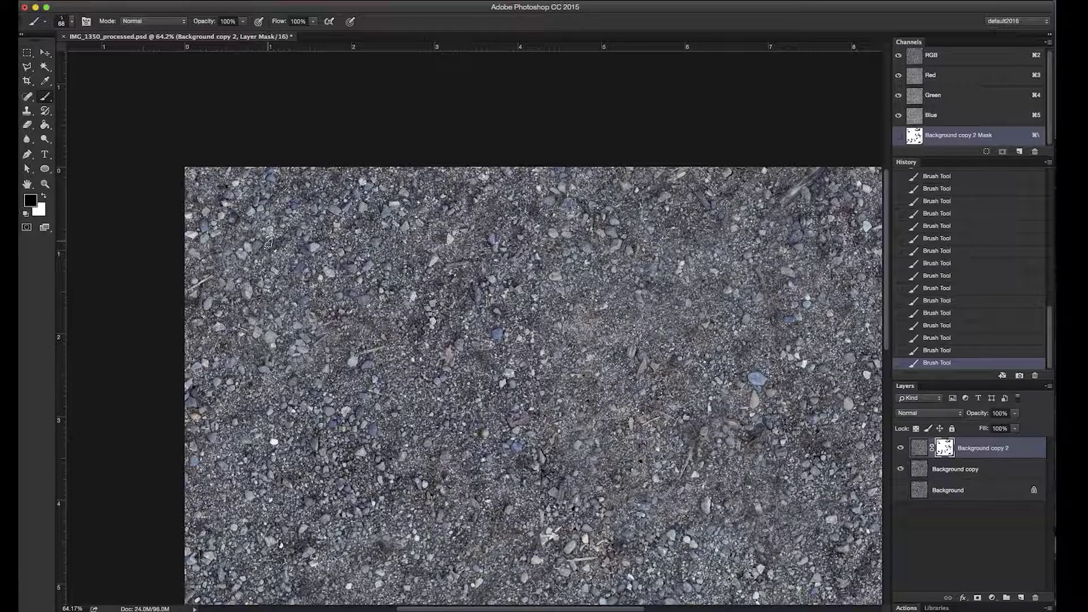
key(s)
key(b)
right_click(426, 335)
drag(512, 365, 501, 362)
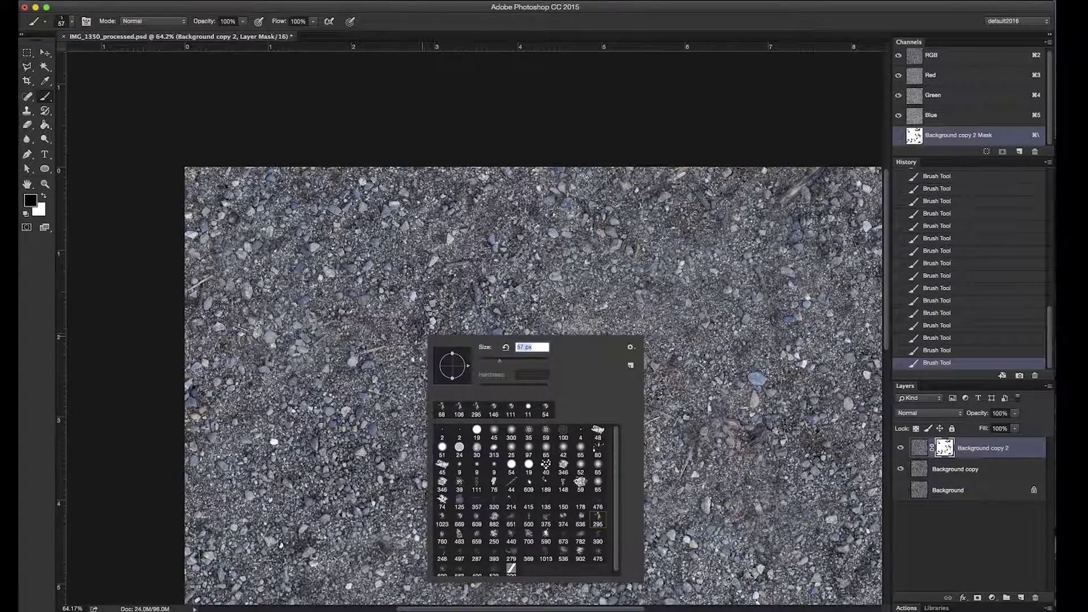
click(259, 324)
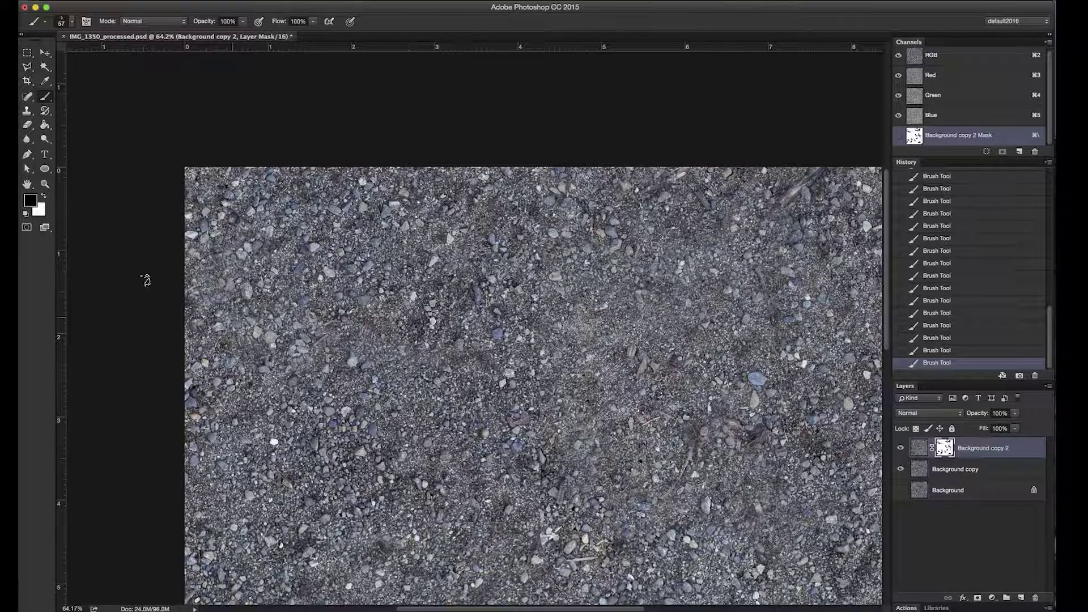
click(45, 185)
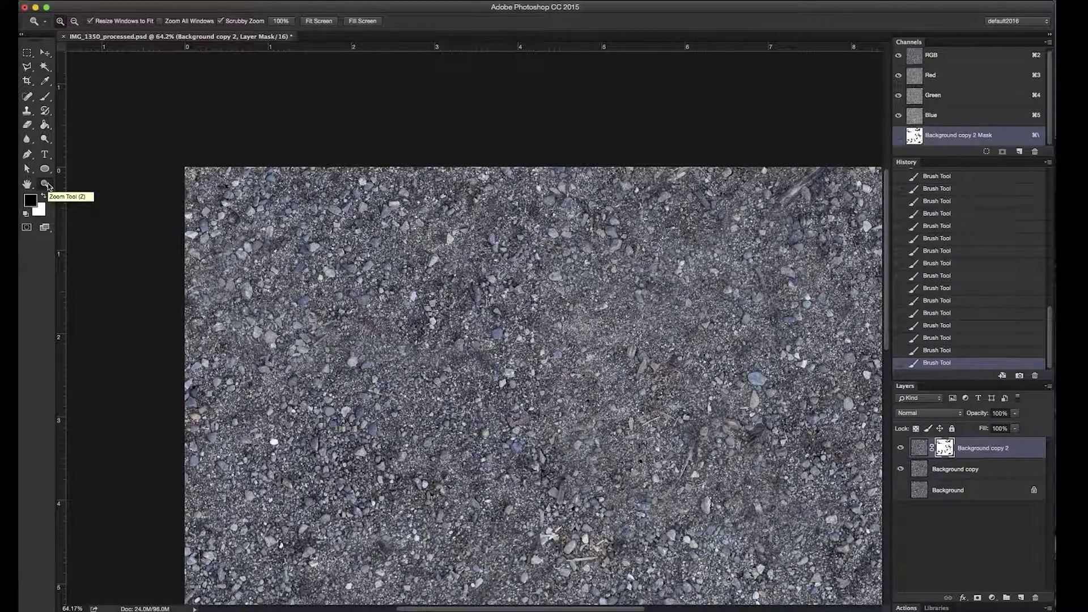
- Duplicate the Background copy and Background copy 2 layers together and hide the two original layers
key(super+minus)
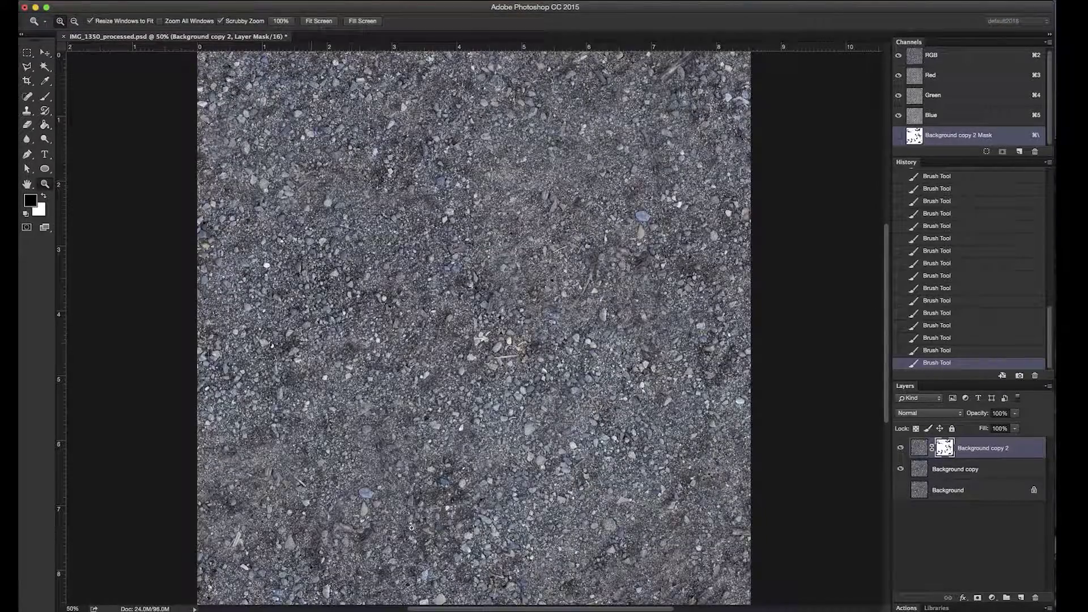
shift+click(946, 472)
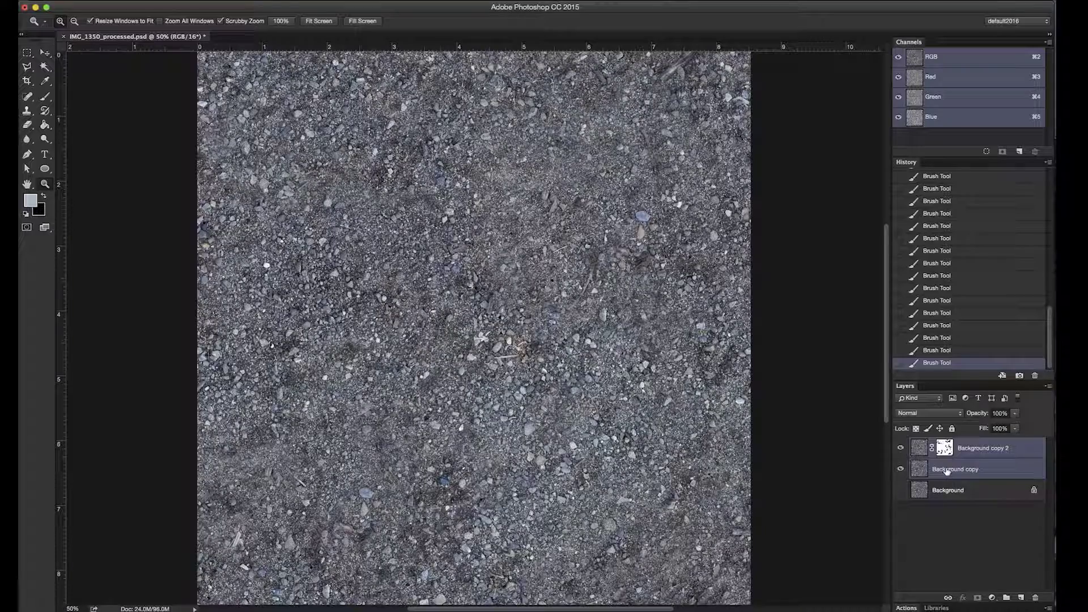
drag(955, 471, 1020, 597)
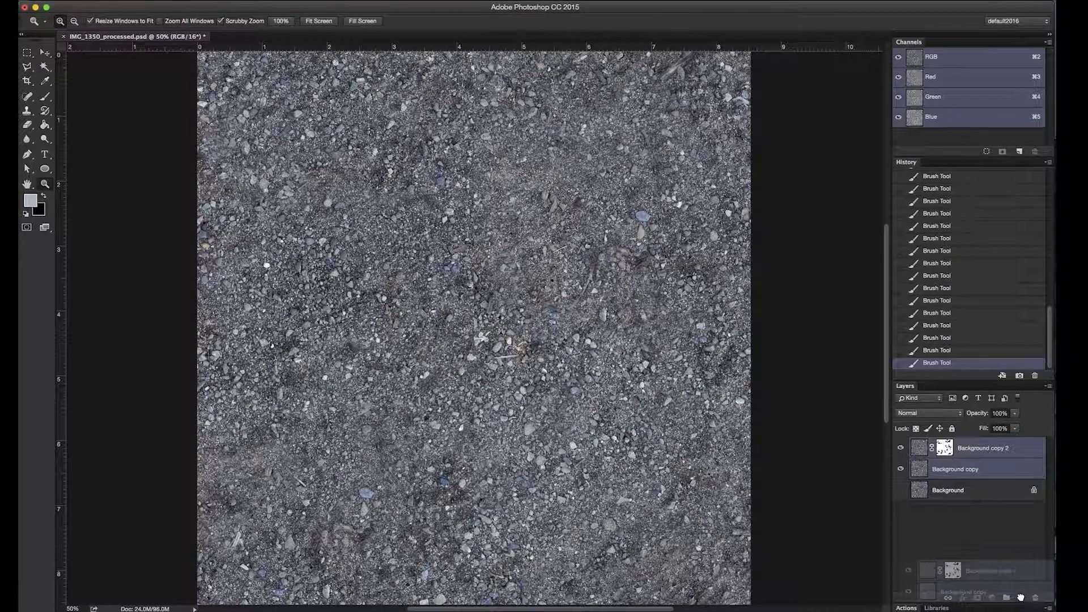
click(901, 491)
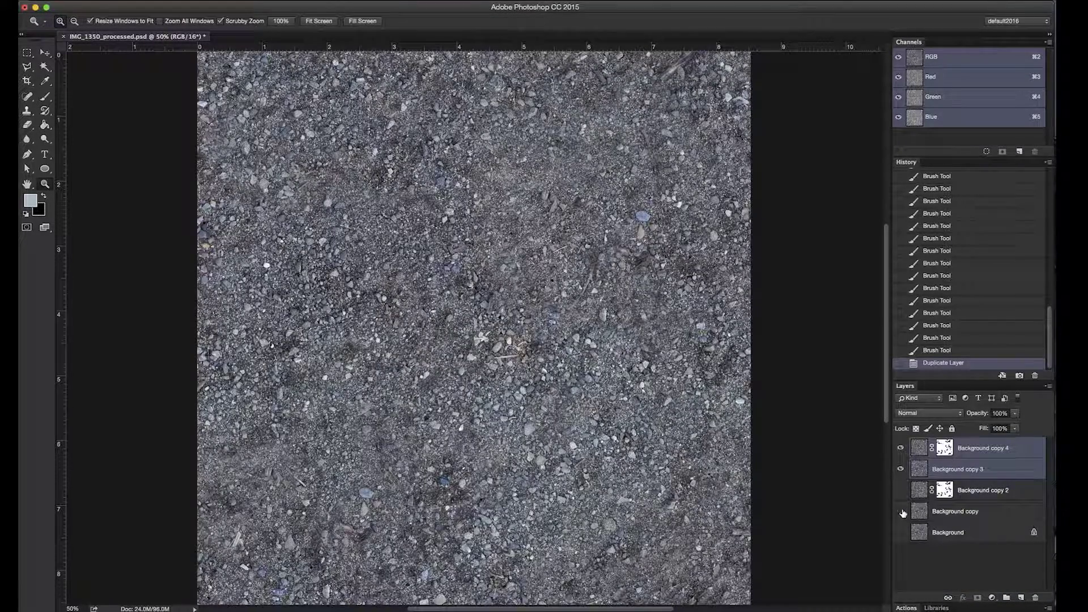
click(901, 511)
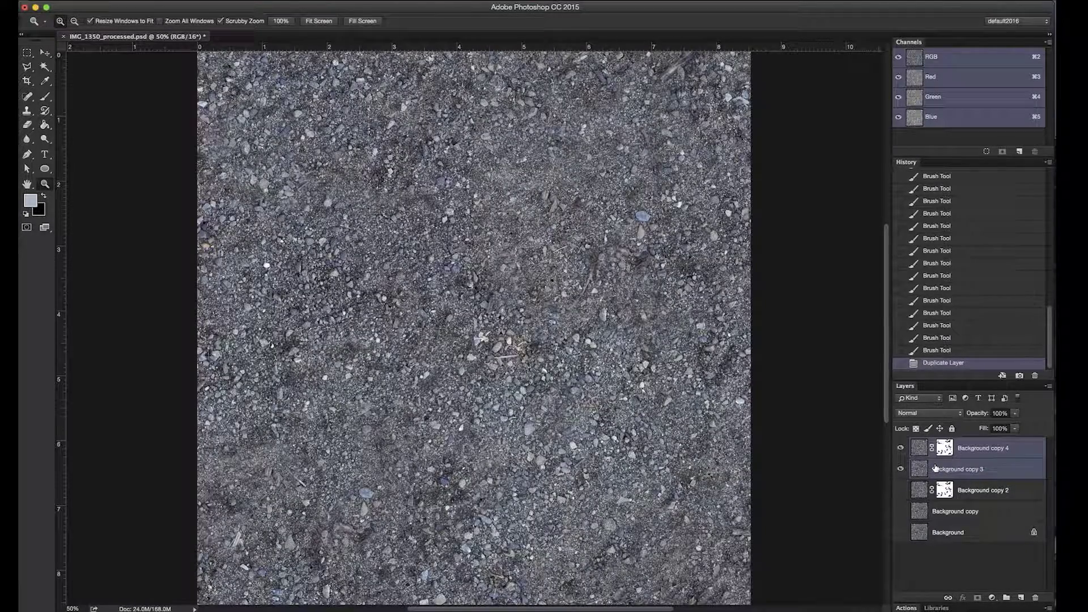
right_click(960, 468)
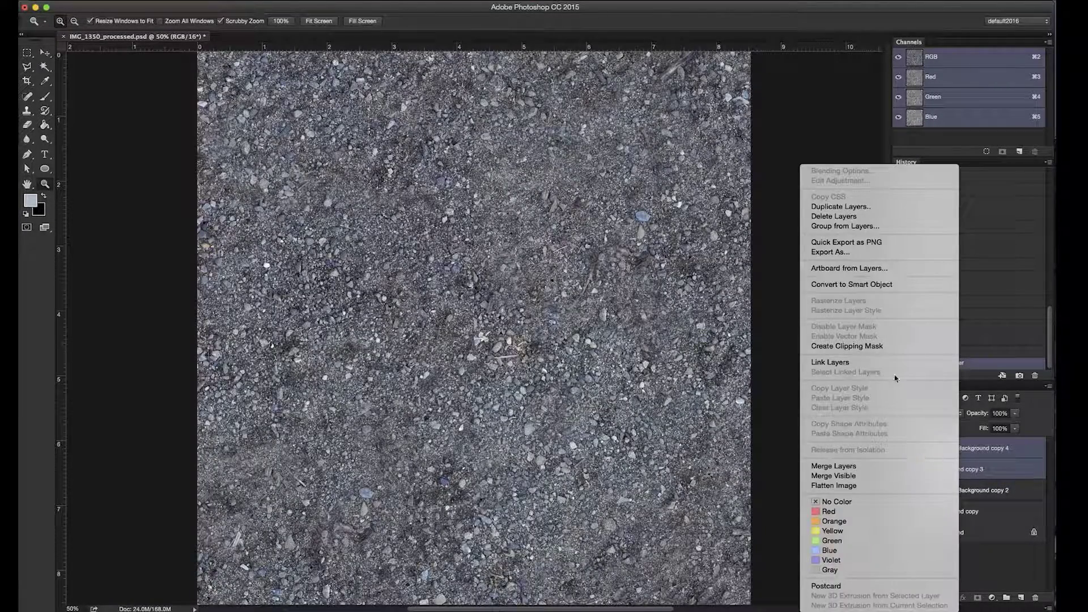
click(866, 488)
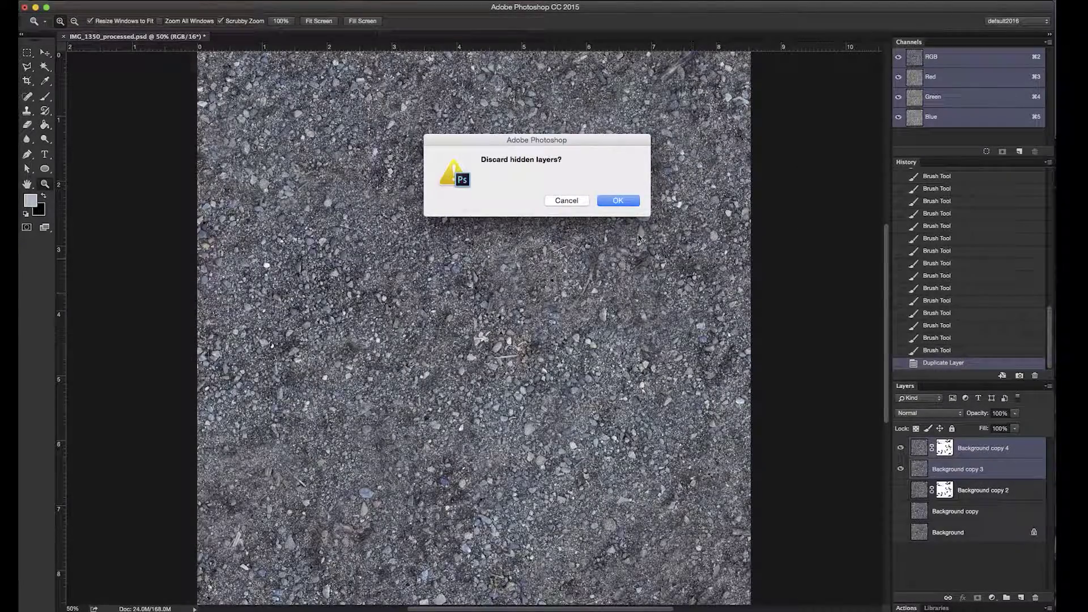
click(574, 199)
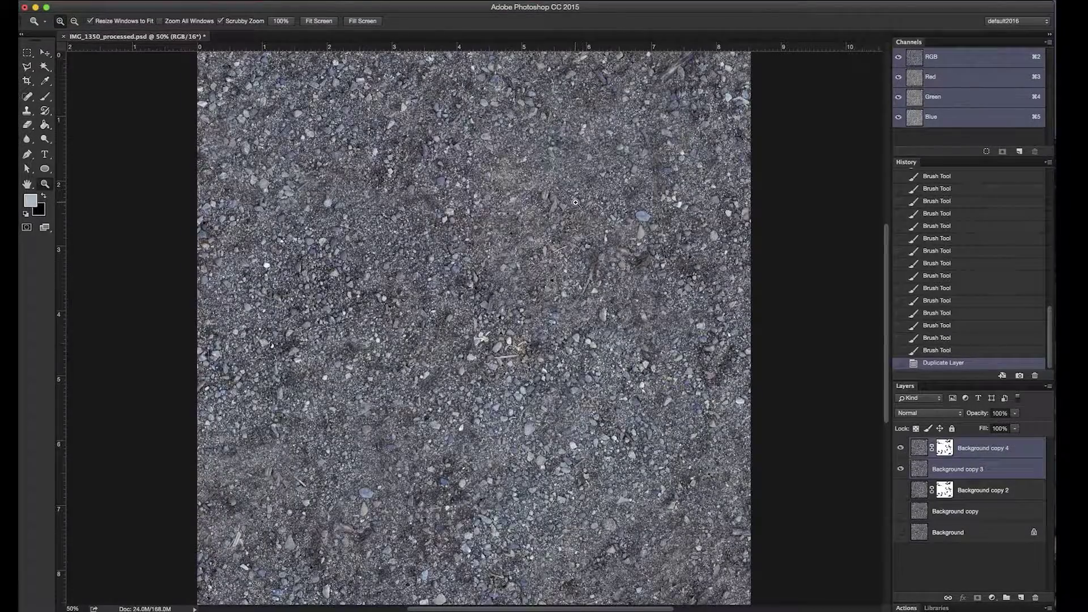
- Merge the two duplicated layers into one, check it against the hidden layers, and duplicate the merged layer
right_click(954, 468)
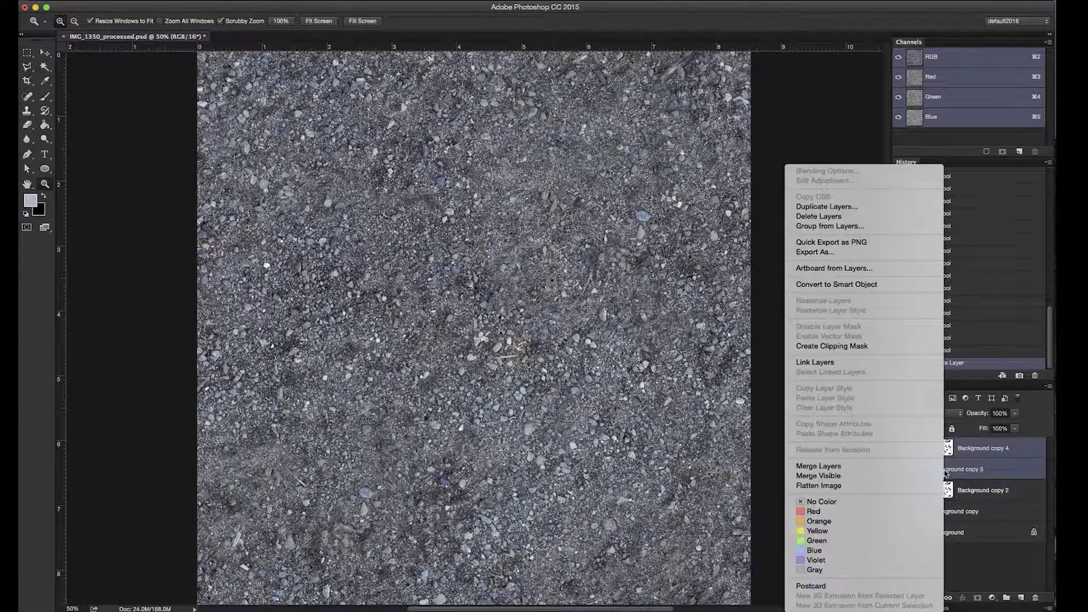
click(901, 469)
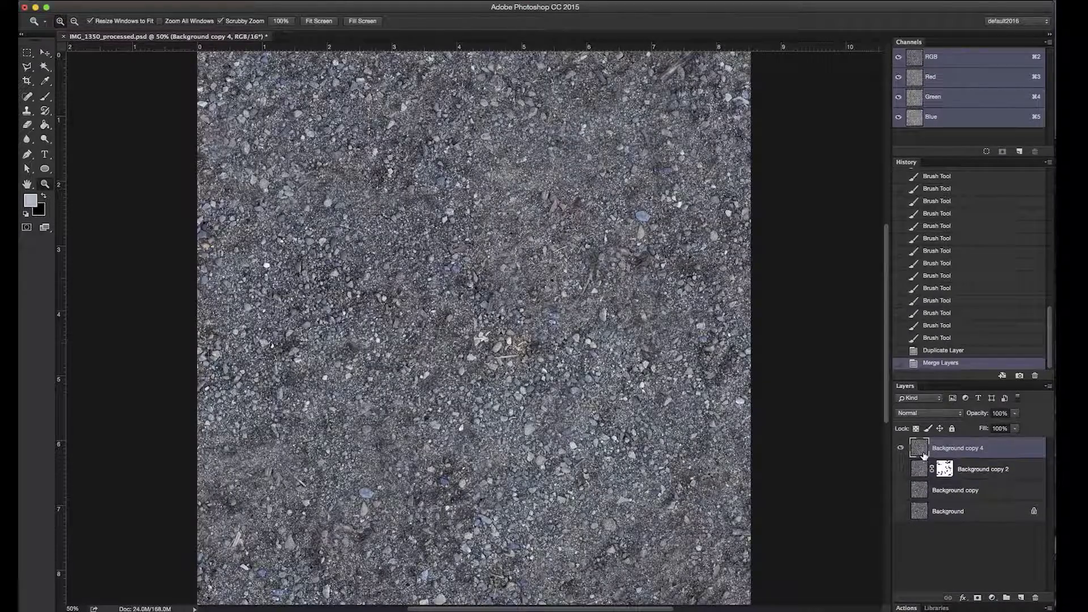
click(900, 449)
click(900, 449)
drag(950, 449, 1023, 598)
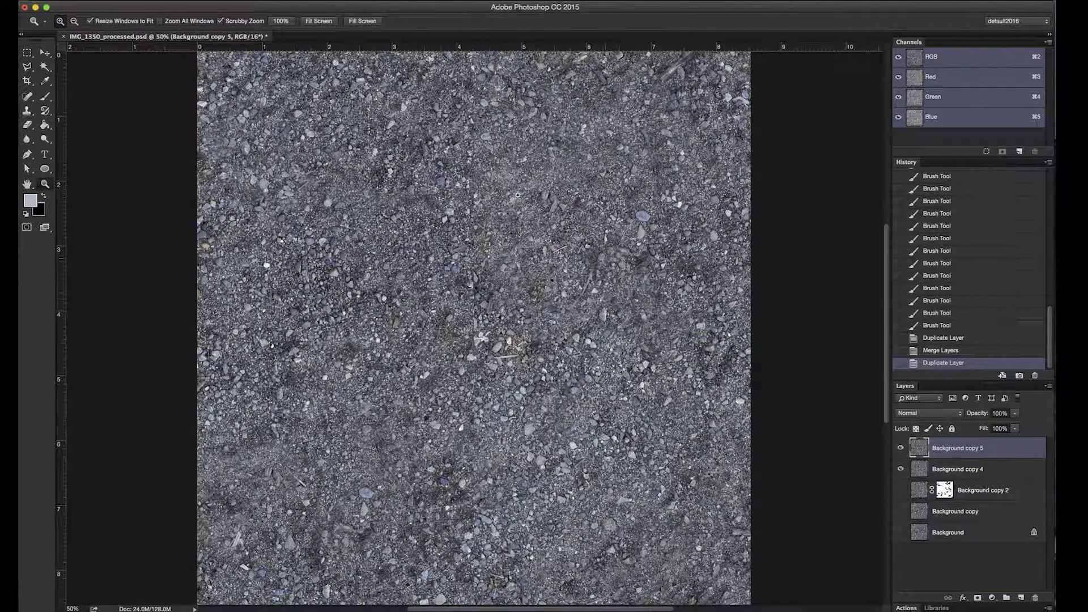
- Apply the last Offset filter three times to the top duplicate and compare it with the layer beneath
click(340, 7)
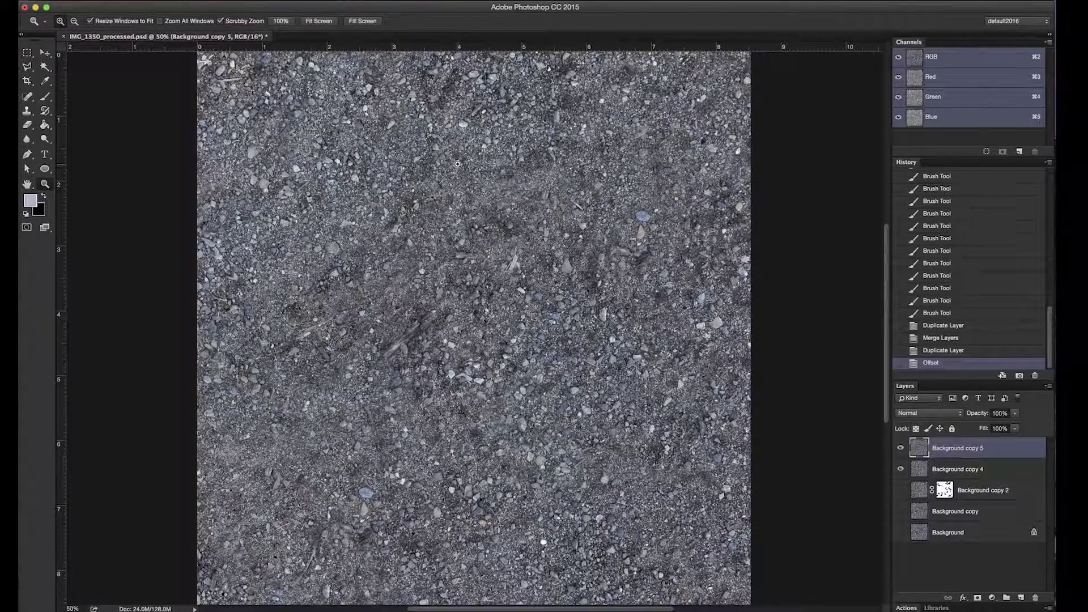
click(289, 6)
click(289, 8)
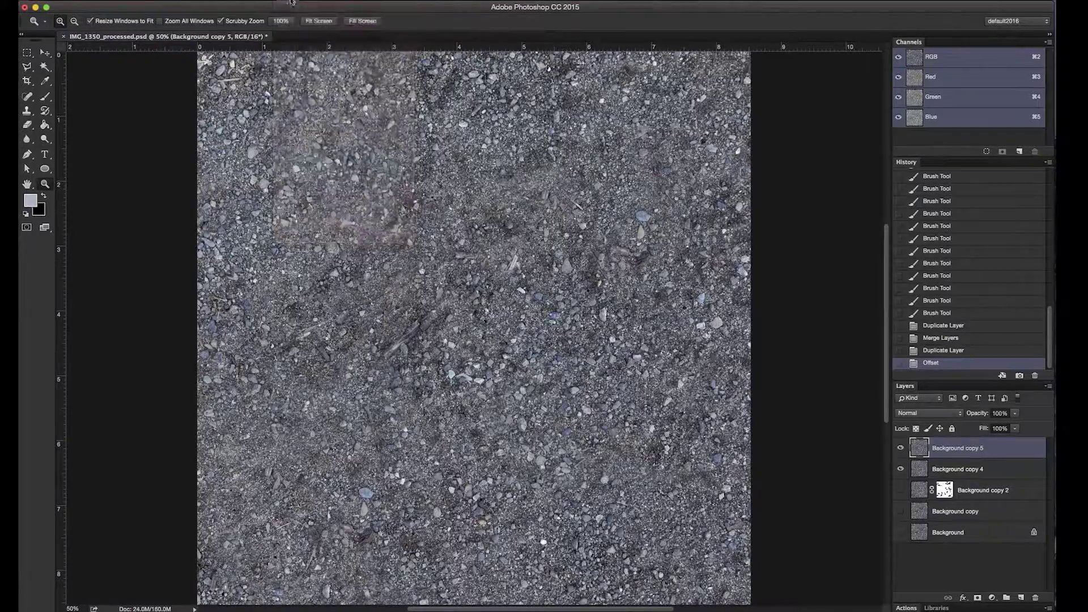
click(290, 6)
click(290, 8)
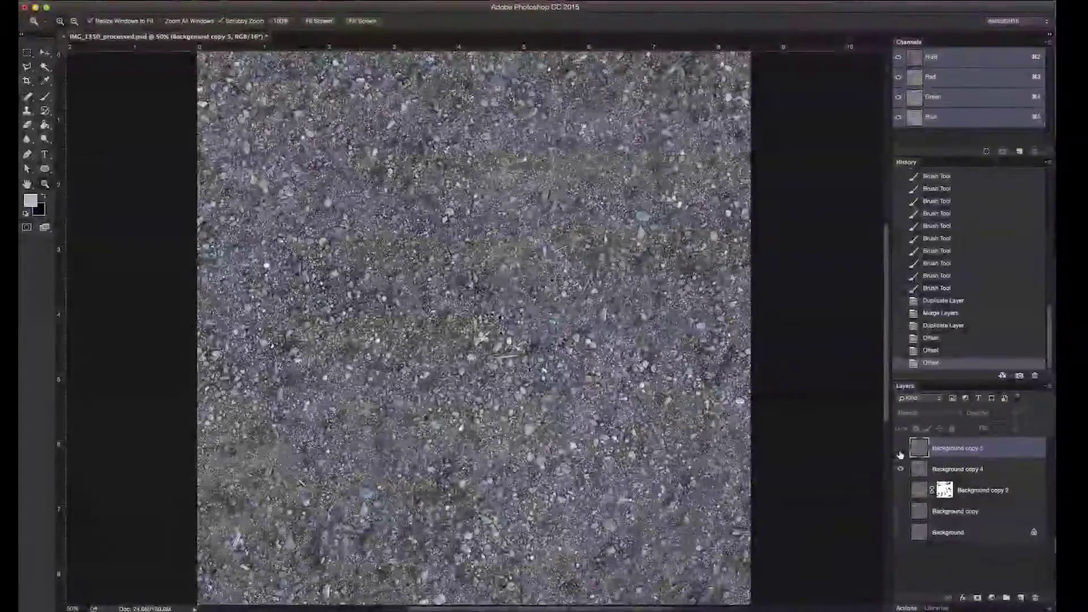
click(900, 449)
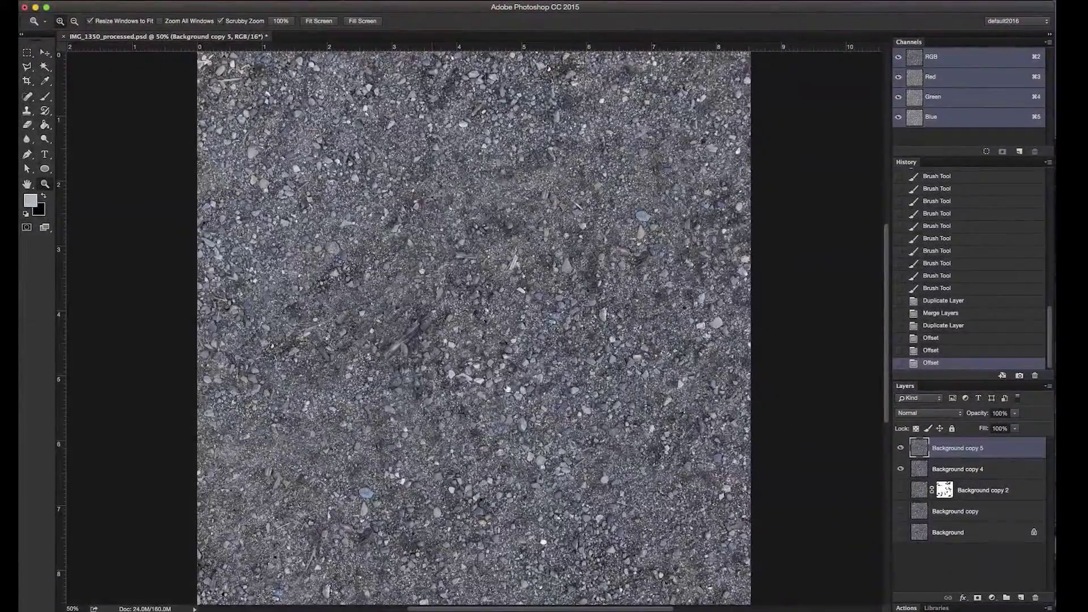
click(901, 449)
- Add a layer mask to the offset layer and brush black over the dark twig just left of the image's centre
click(977, 597)
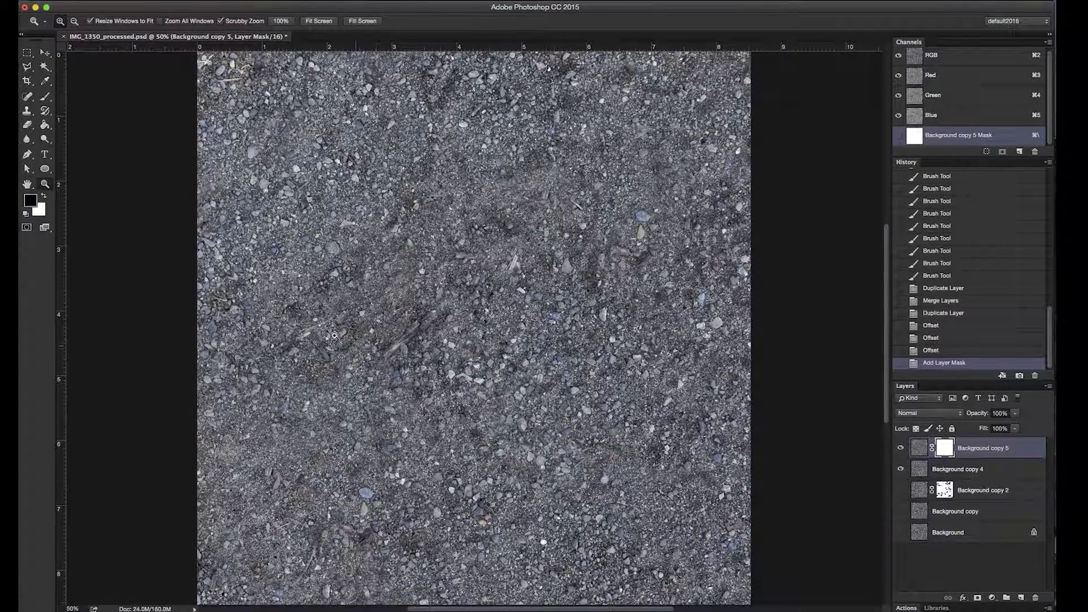
key(b)
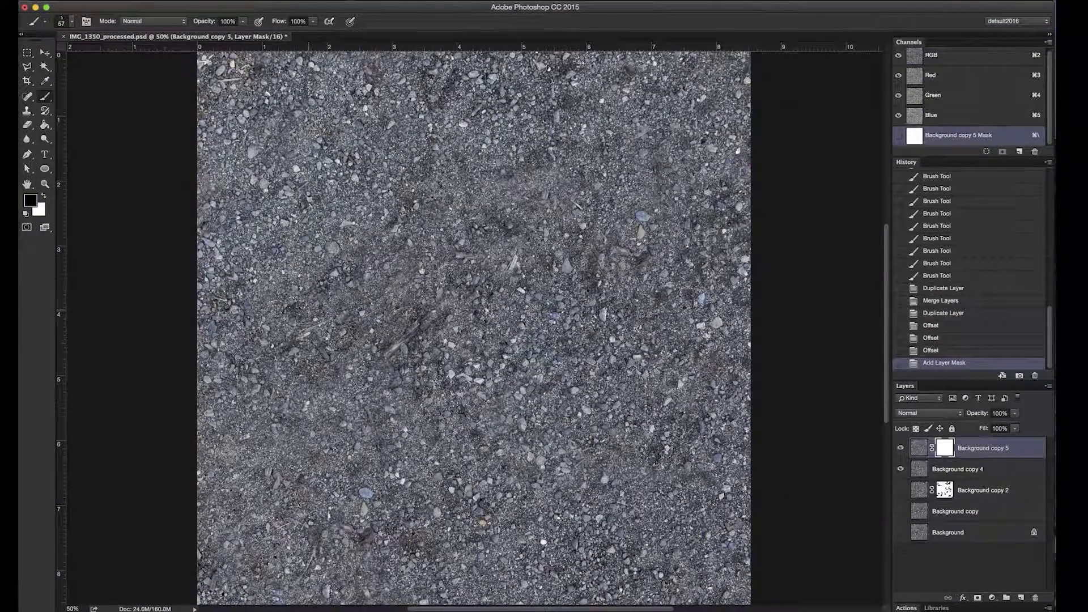
click(423, 327)
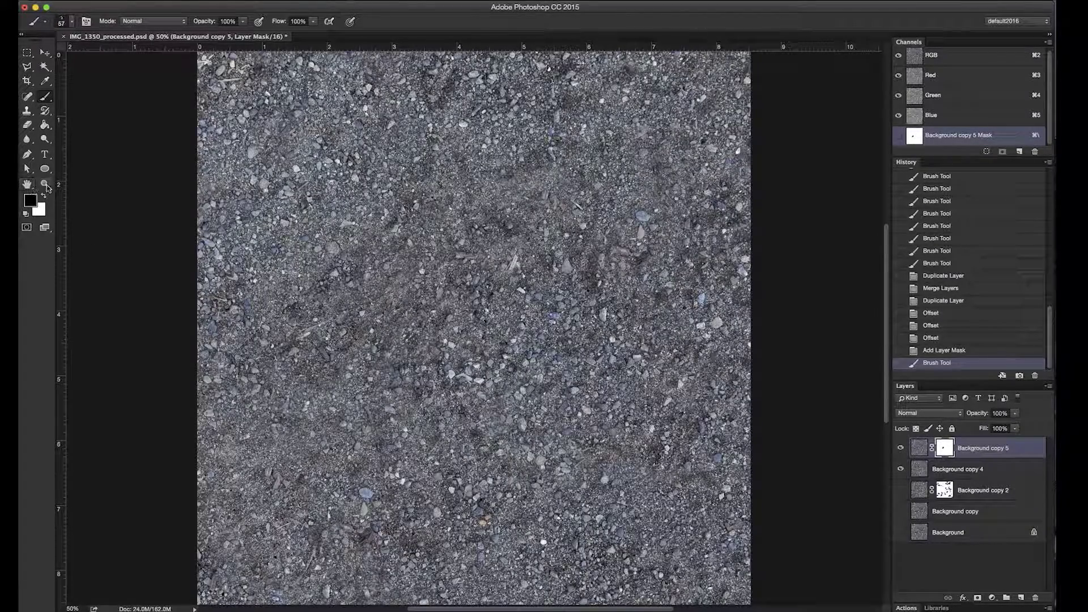
- Toggle the masked offset layer's visibility to compare its seams with the layer beneath
click(45, 184)
click(900, 448)
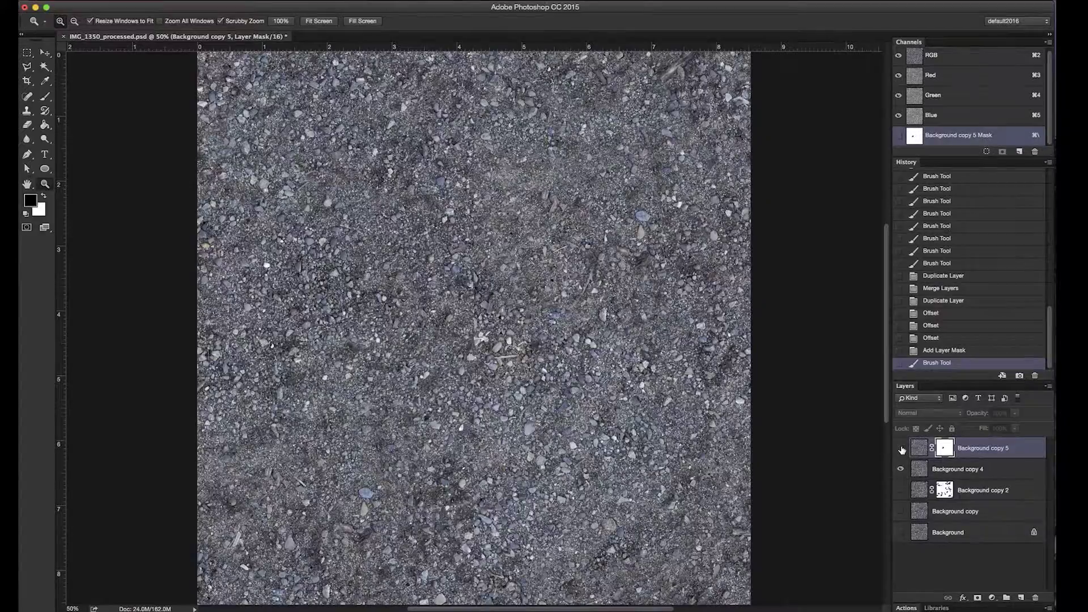
click(901, 448)
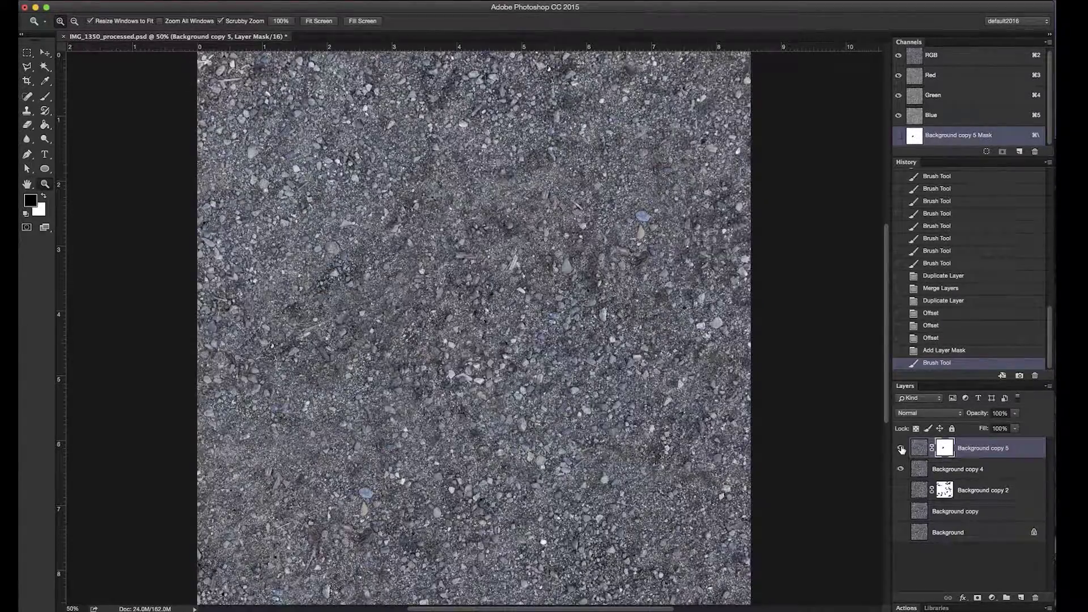
click(901, 447)
click(900, 448)
click(900, 447)
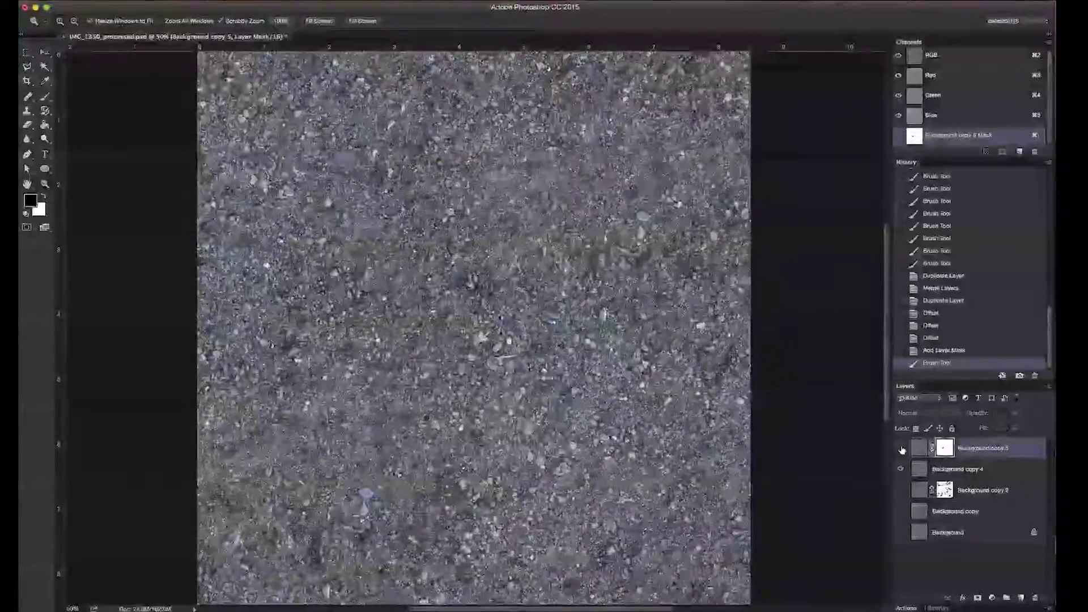
click(900, 448)
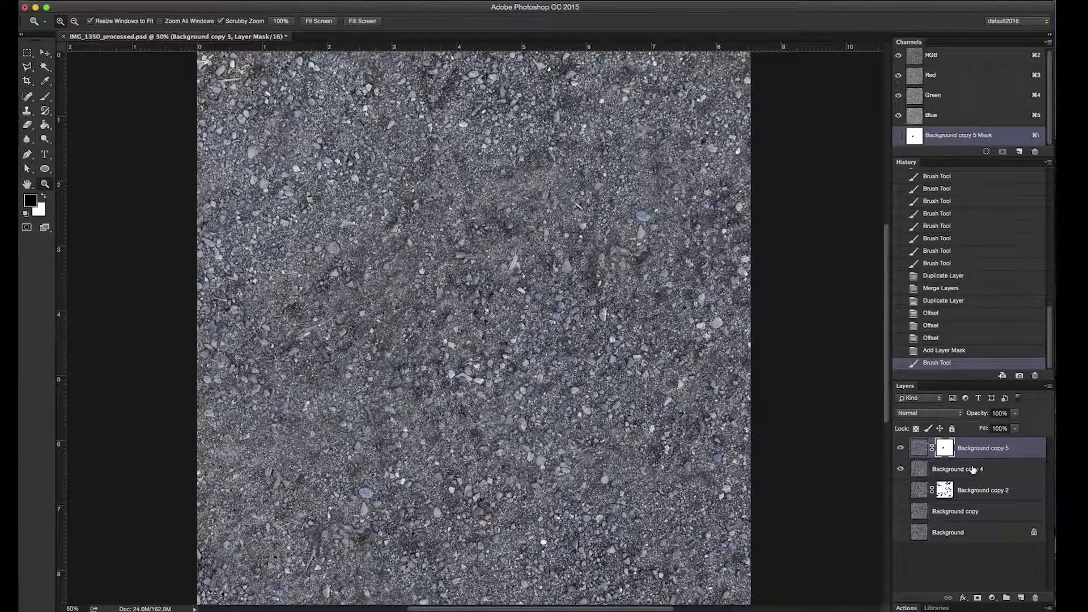
- Merge the masked offset layer with Background copy 4 and duplicate the merged layer
shift+click(973, 469)
right_click(973, 469)
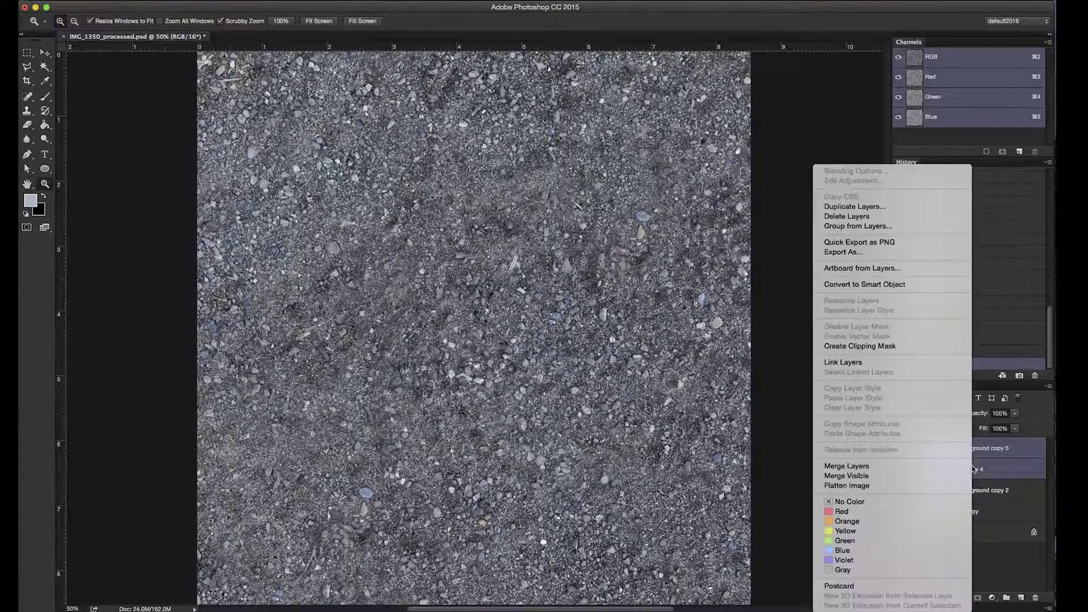
click(923, 466)
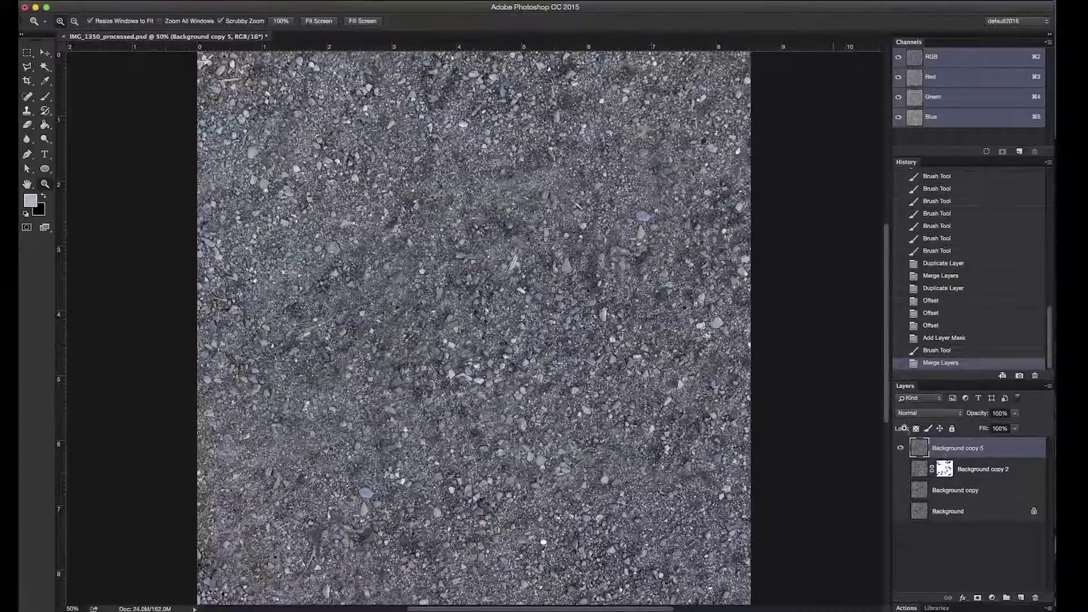
drag(973, 449, 1021, 598)
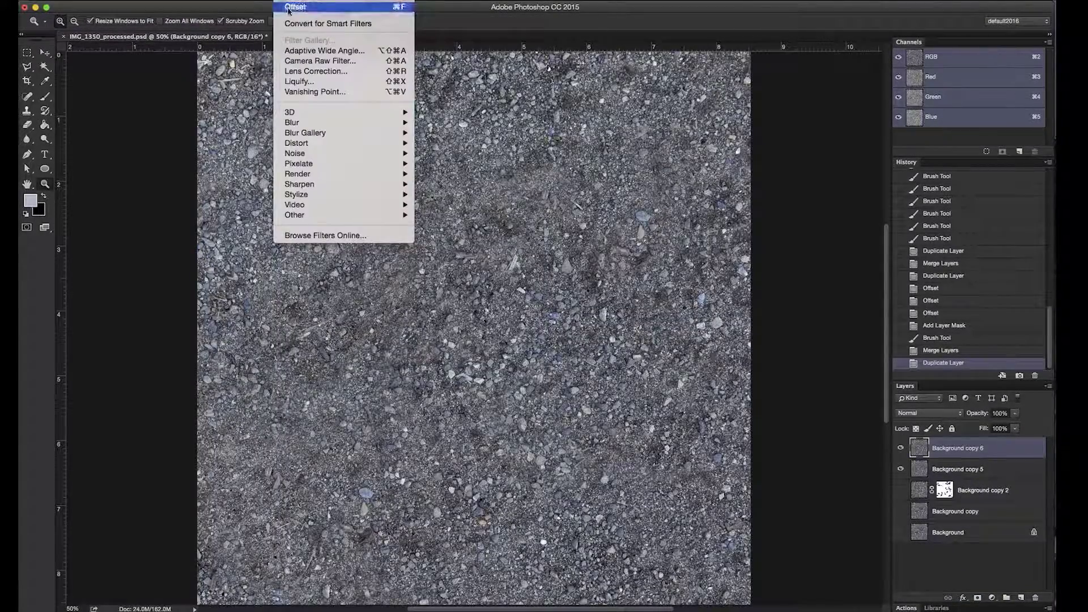
- Apply the last Offset filter to the new duplicate, compare it with the layer beneath, and leave the duplicate hidden
click(297, 5)
click(906, 450)
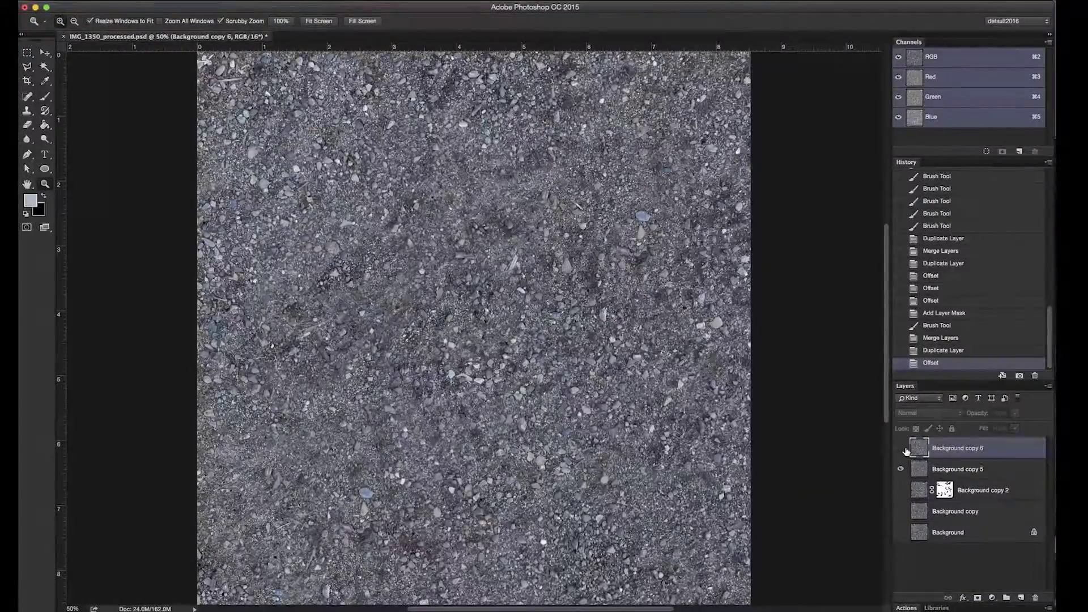
click(905, 450)
click(905, 450)
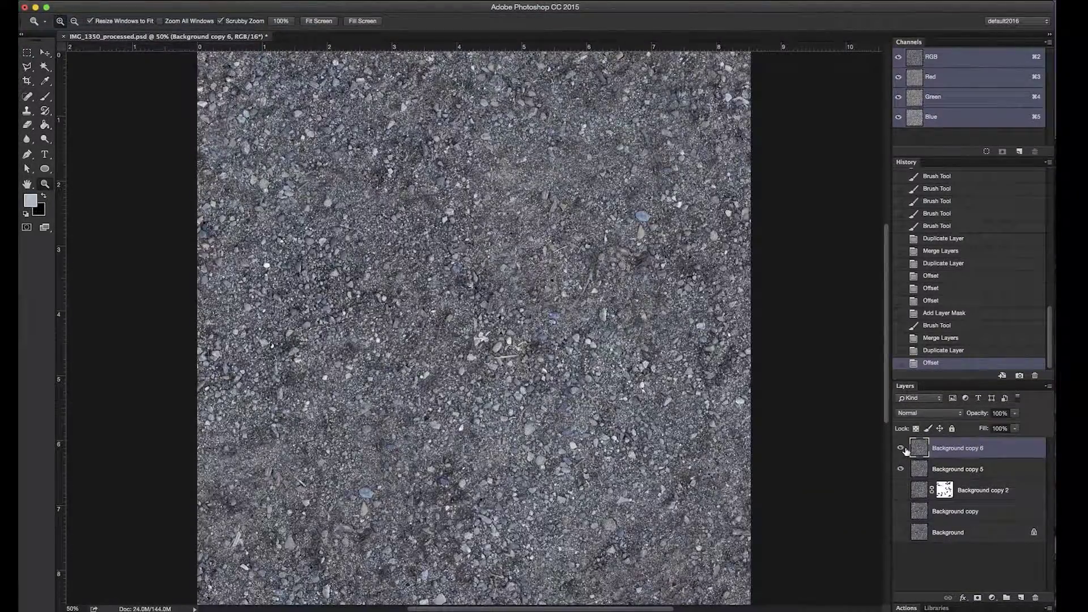
click(906, 450)
- Examine the texture at several reduced zoom levels for noticeable patches and features that would reveal tiling
key(super+minus)
key(super+minus)
key(super+minus)
key(super+minus)
key(super+minus)
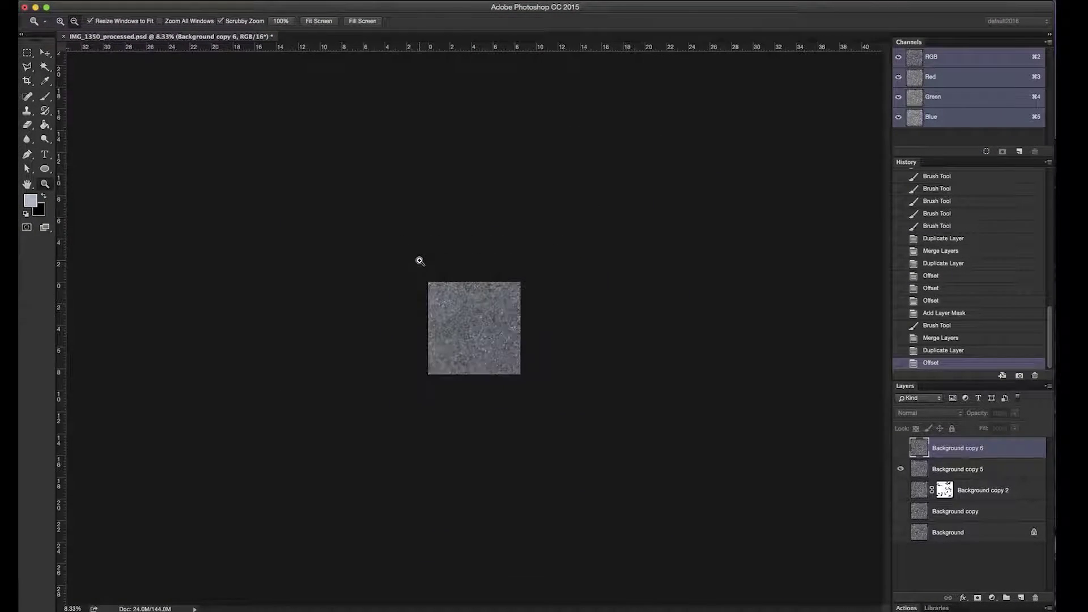
click(451, 327)
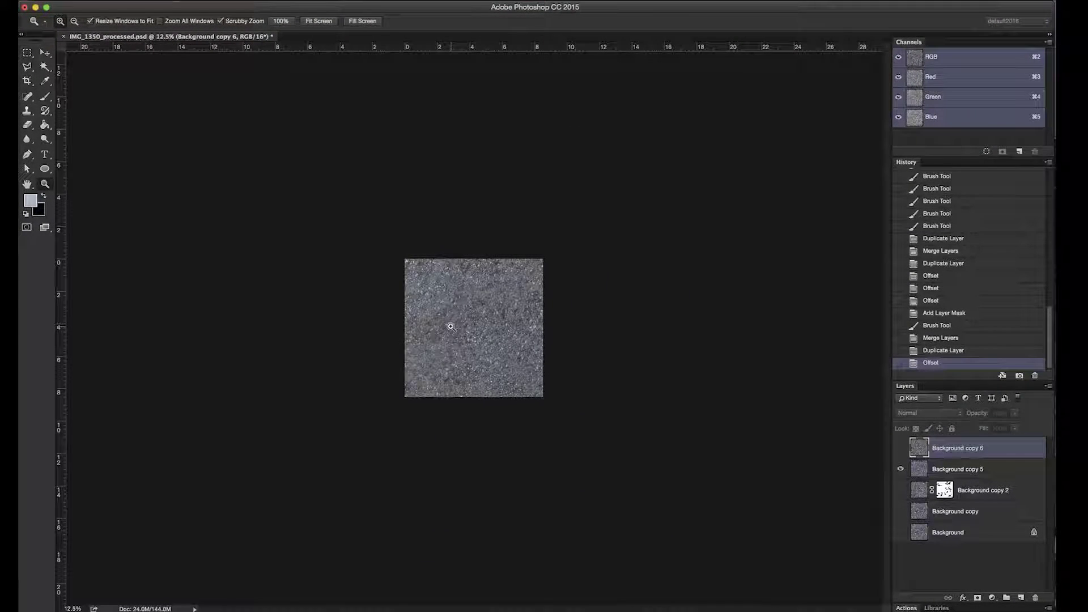
click(451, 327)
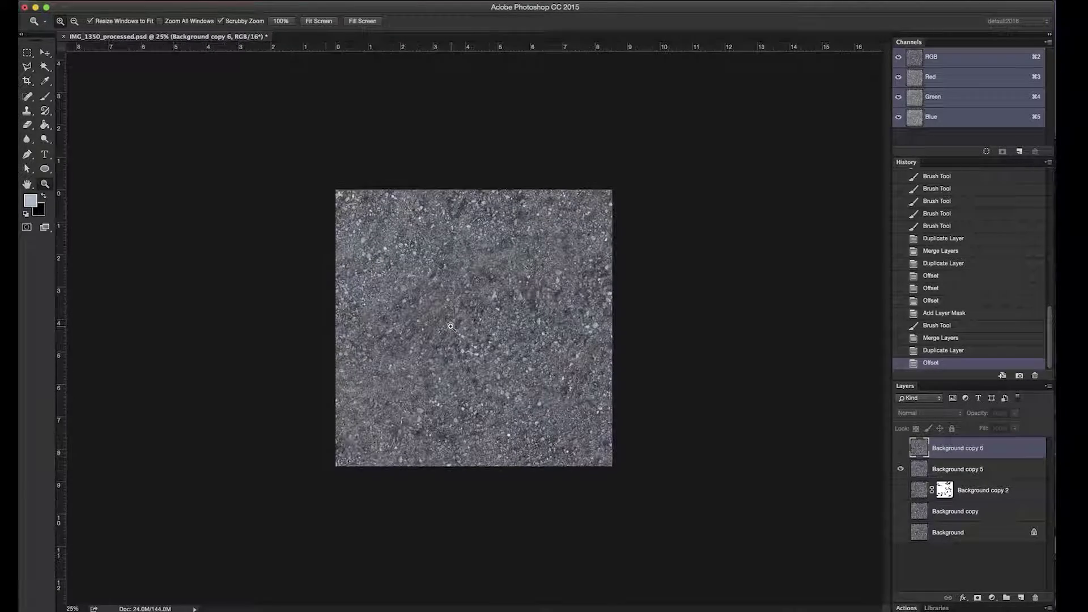
click(451, 327)
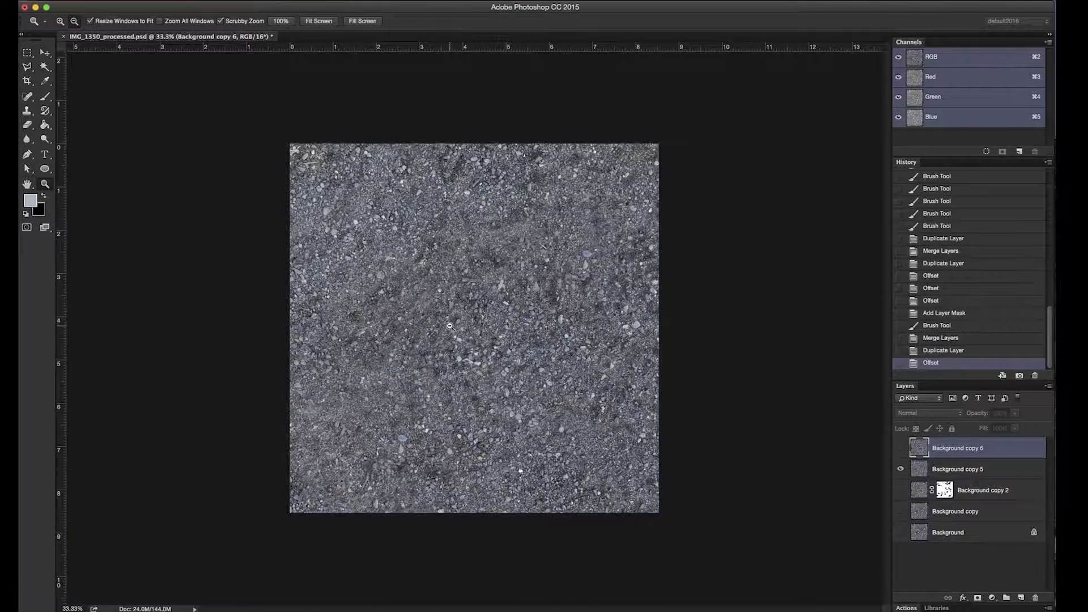
alt+click(449, 326)
alt+click(450, 326)
alt+click(450, 326)
click(450, 326)
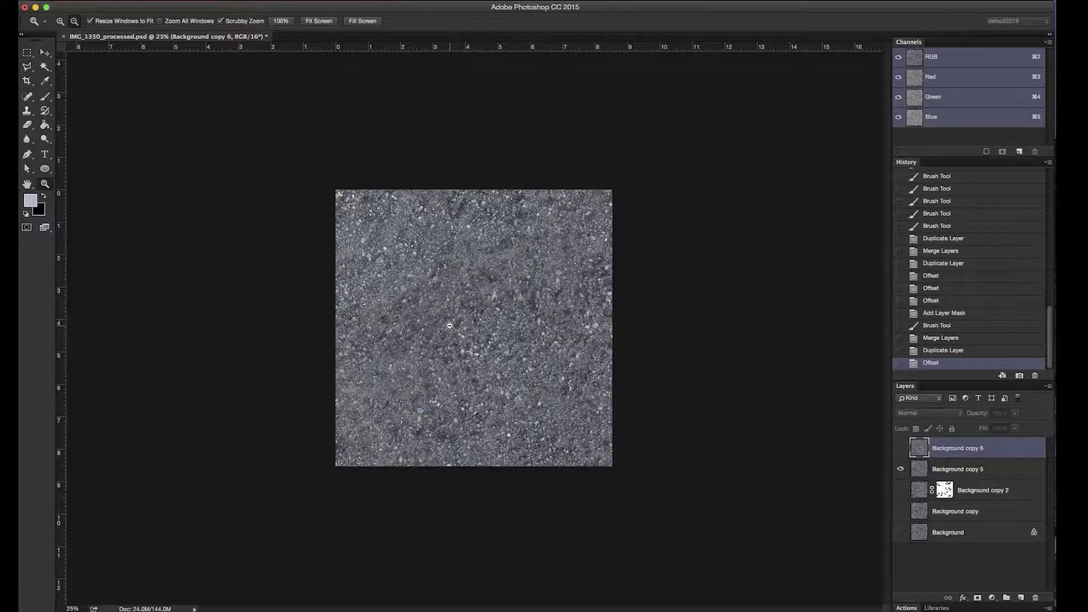
alt+click(450, 326)
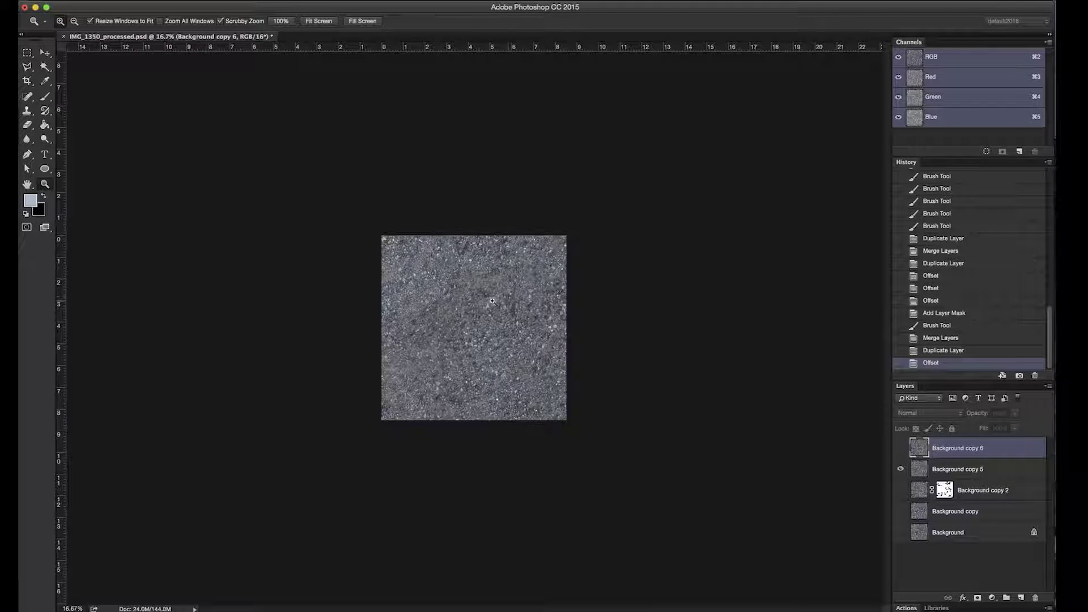
click(510, 318)
alt+click(493, 301)
click(492, 303)
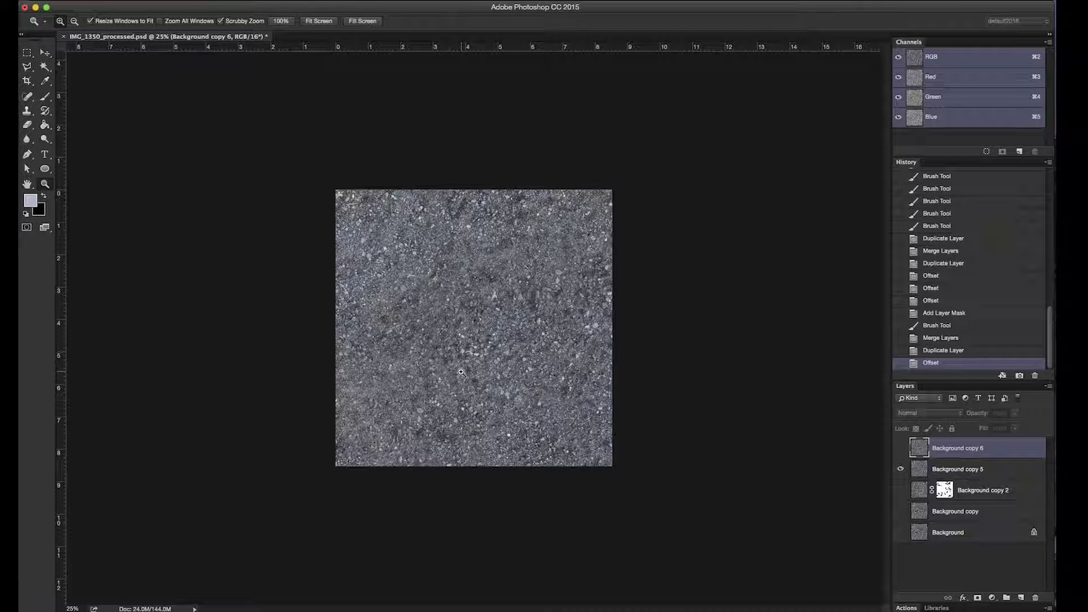
click(474, 283)
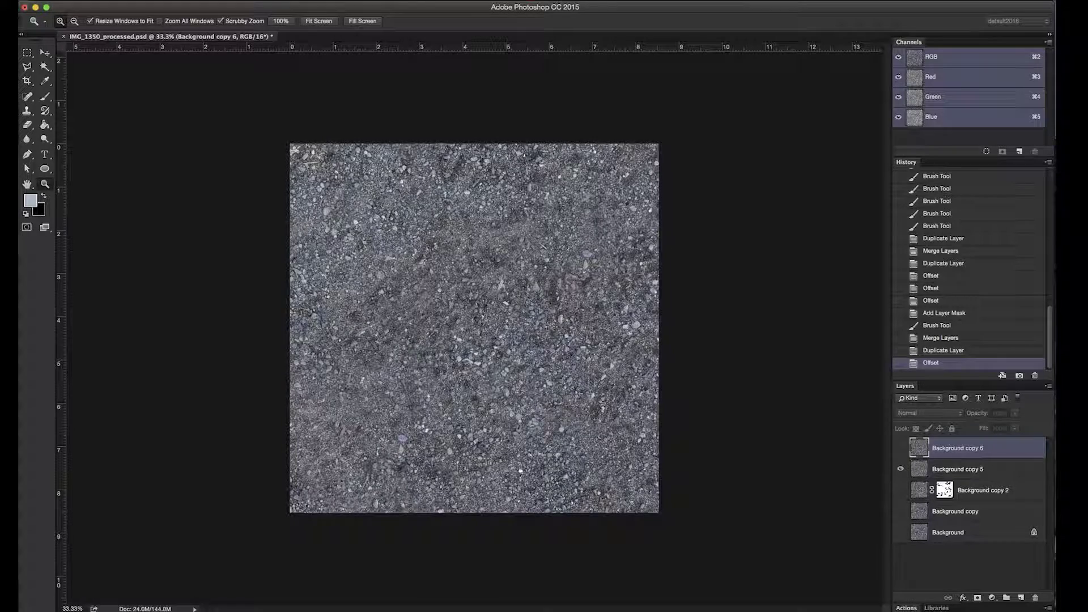
- Save the layered texture document under the new name ground.psd in the Tiling Texture Tutorial folder
click(110, 2)
click(131, 104)
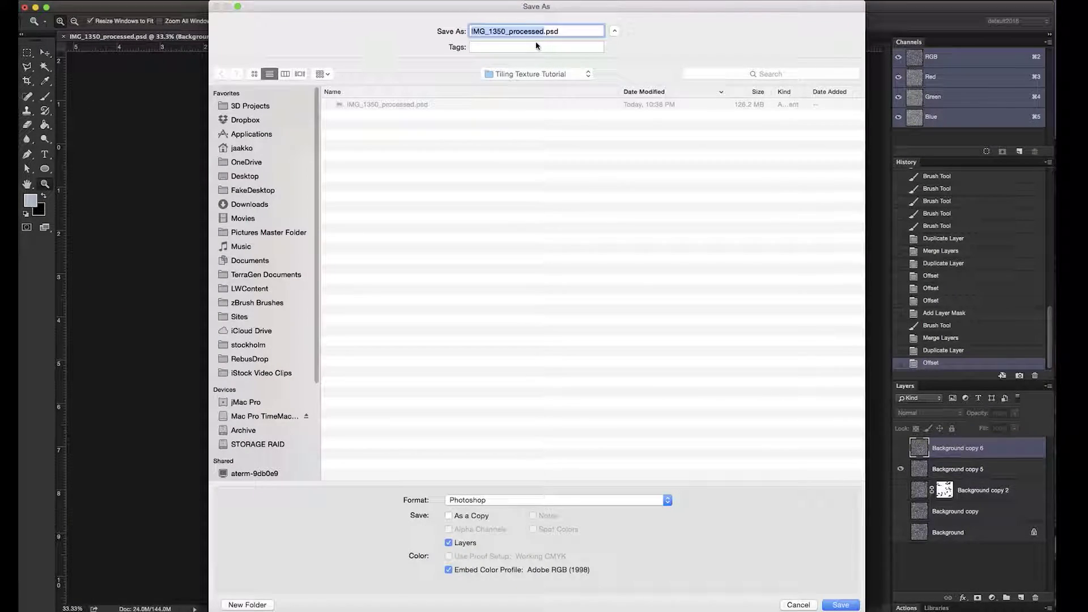
click(541, 31)
drag(515, 28, 474, 25)
text(ground)
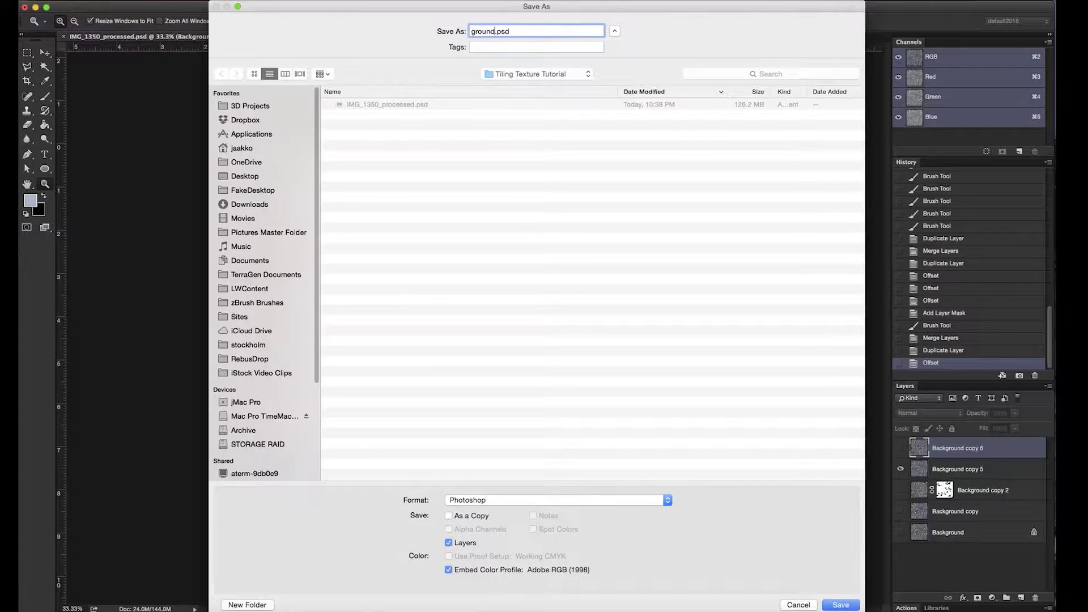
key(Return)
key(Return)
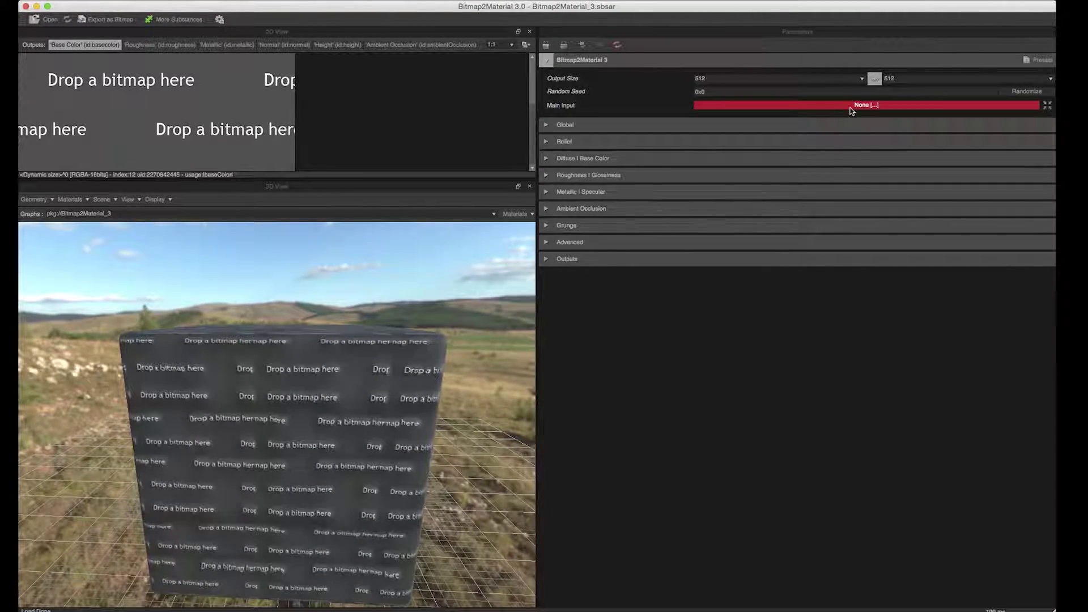
- Switch to Bitmap2Material, load ground.psd as the main input, and inspect the texture on the preview cube
click(851, 105)
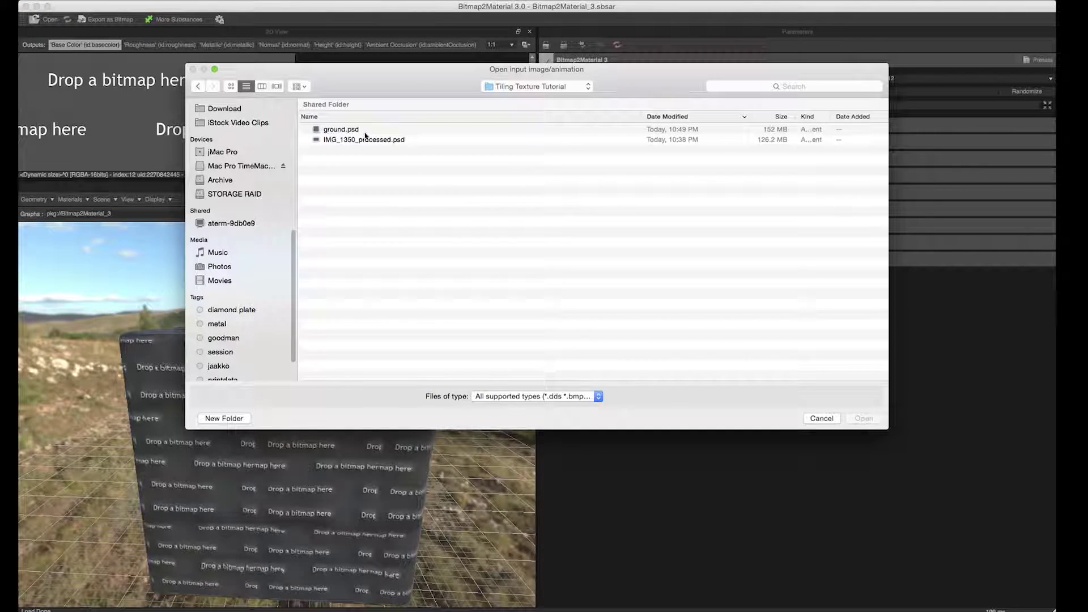
double_click(358, 131)
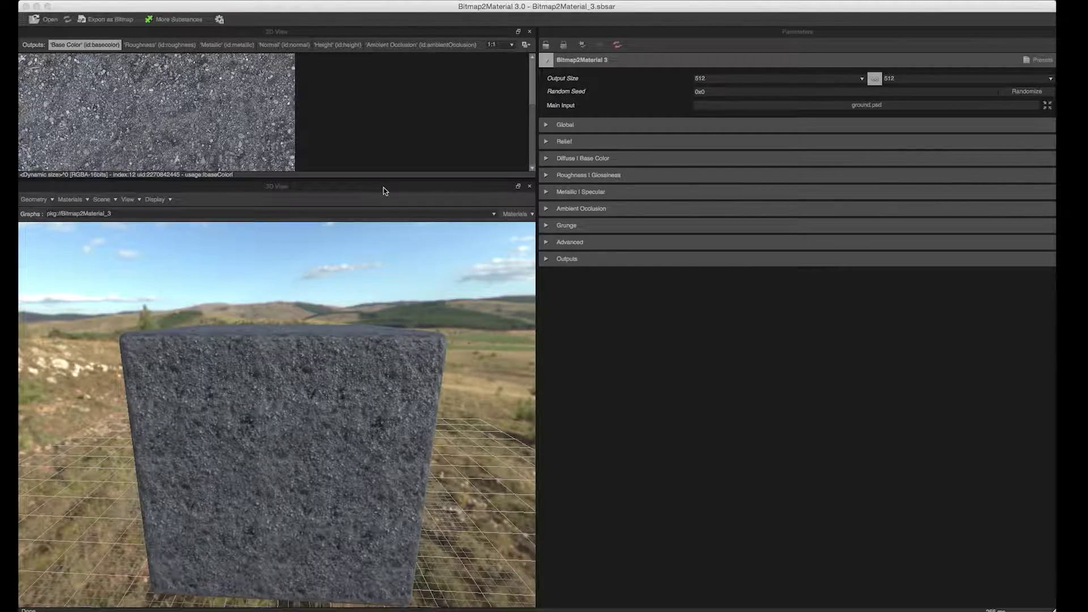
drag(414, 386, 353, 371)
scroll(353, 369, up, 10)
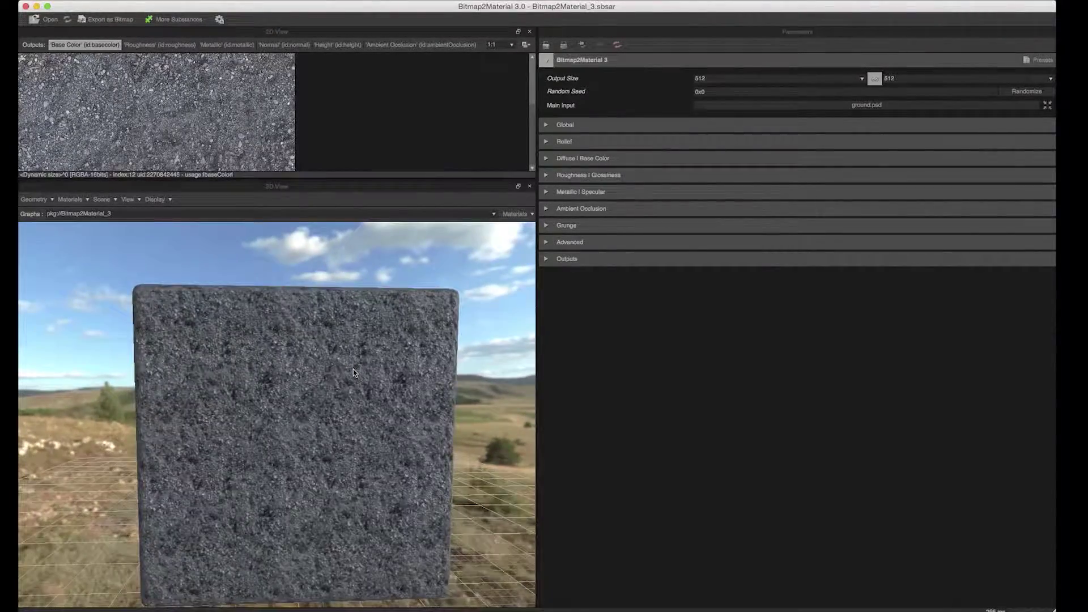
scroll(351, 372, up, 4)
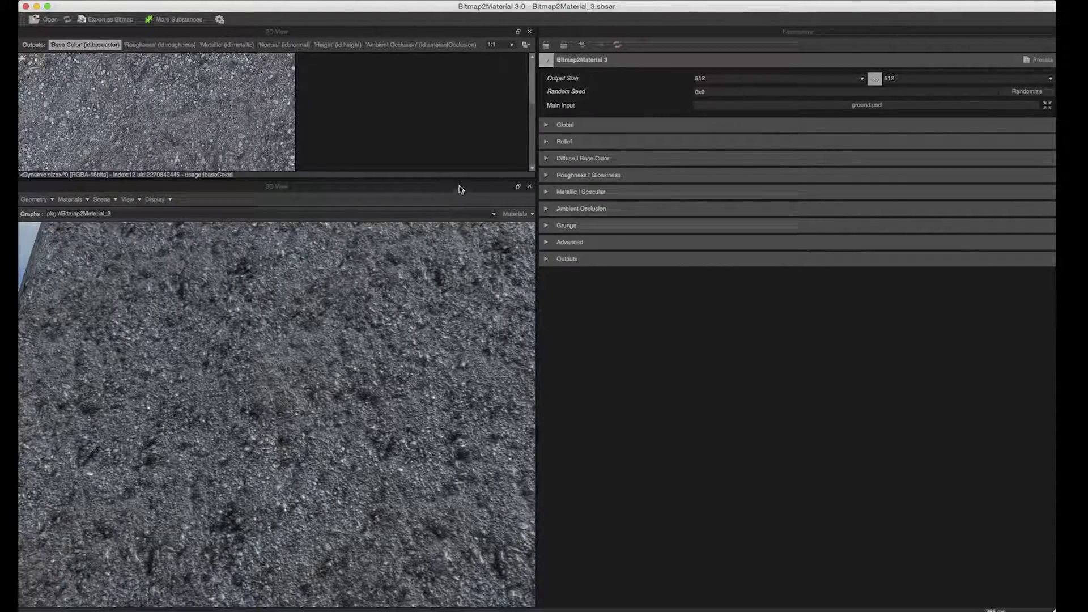
- Enlarge the 2D view and set the output size to 1024 by 1024
drag(460, 181, 454, 245)
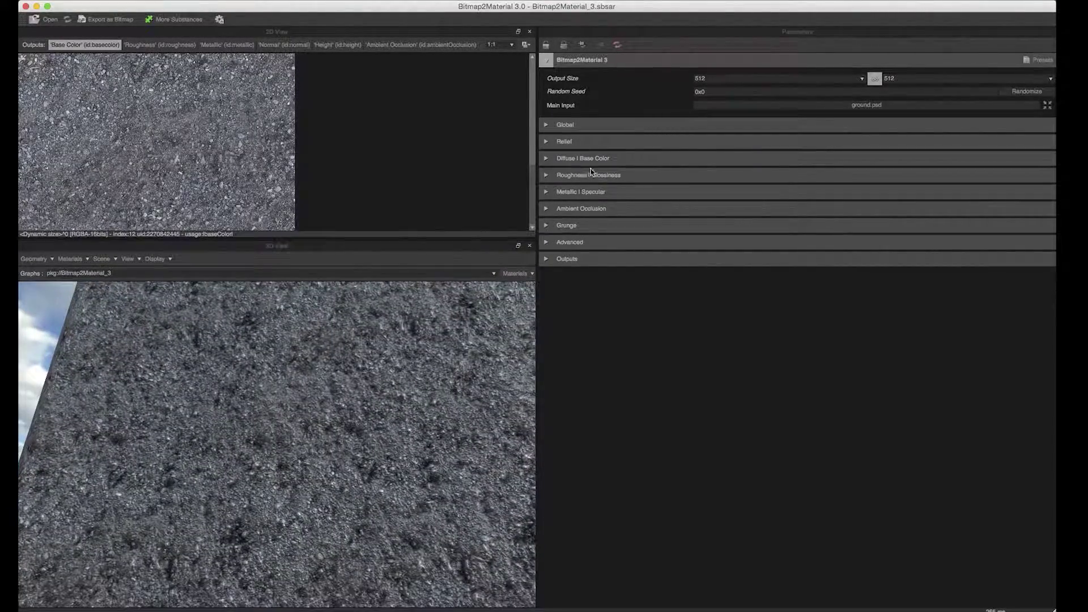
click(730, 79)
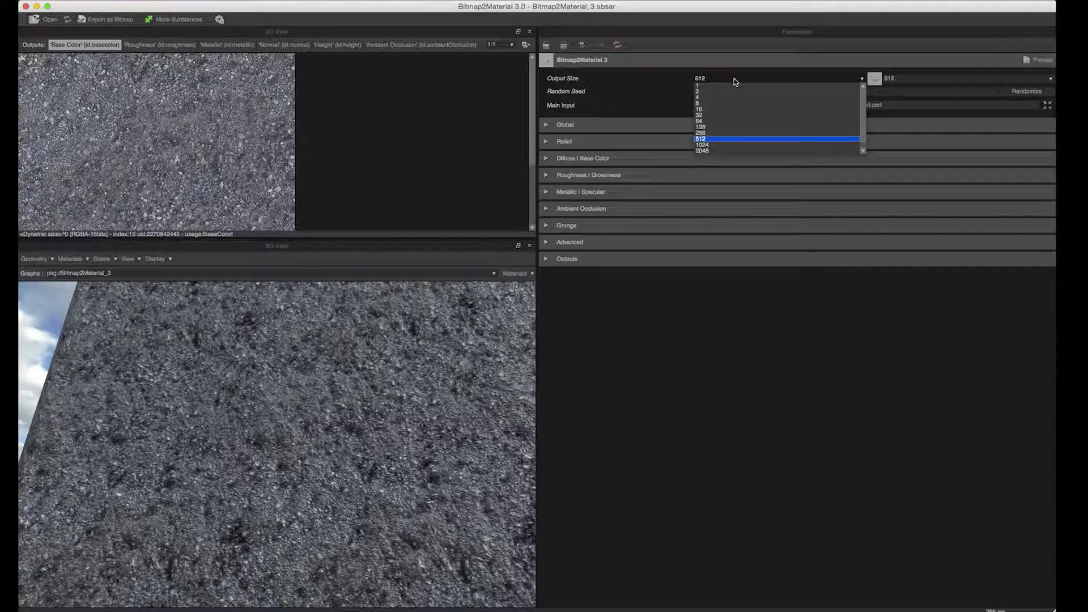
click(731, 145)
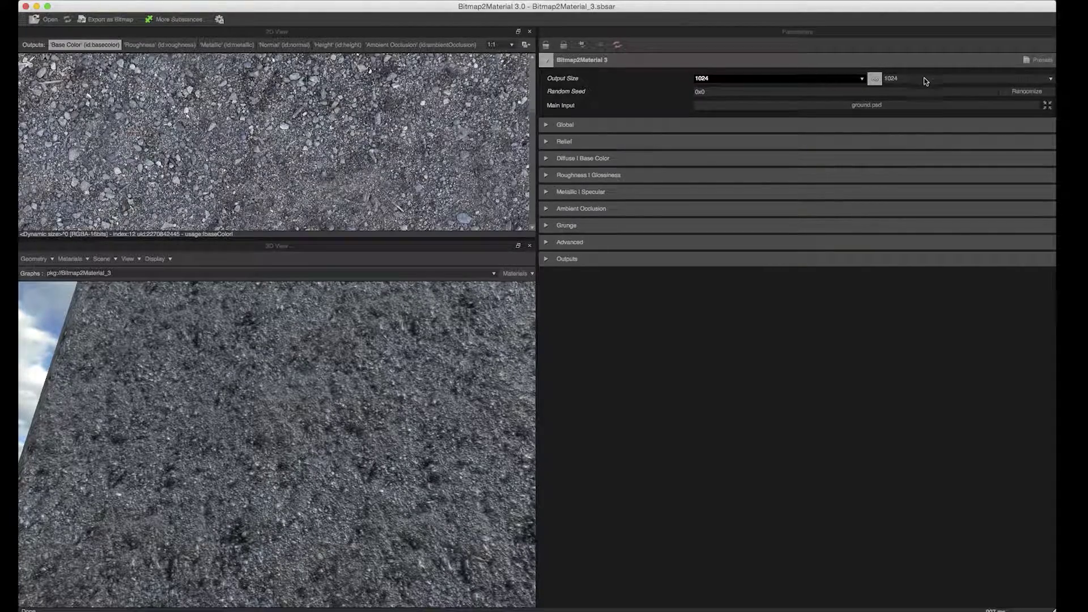
click(924, 80)
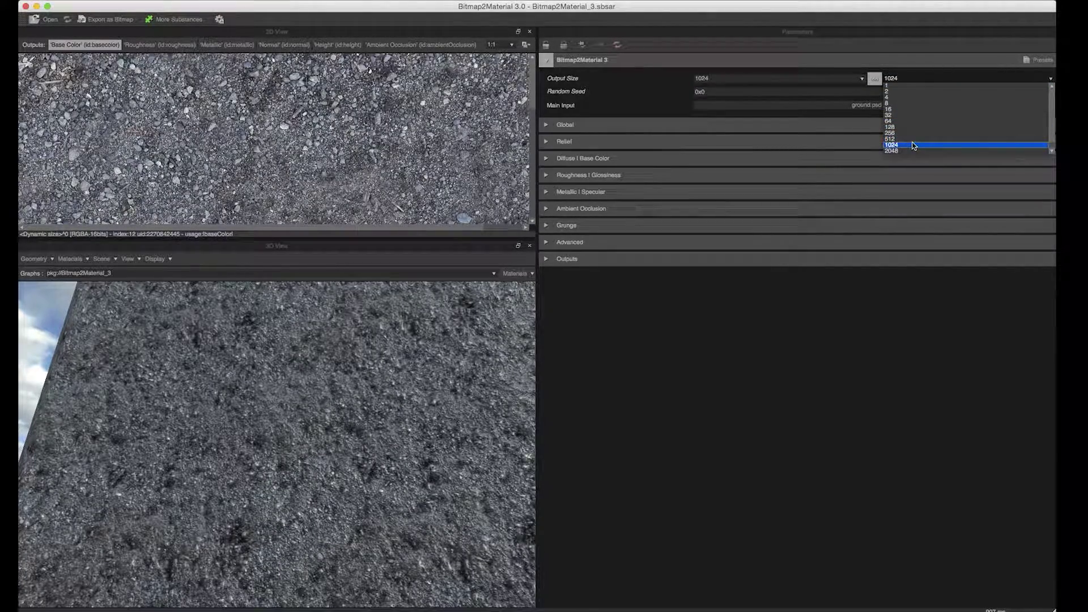
click(913, 145)
- Bring the whole cube into view and open the preview material's editable properties beside it
scroll(349, 428, down, 10)
drag(351, 426, 388, 424)
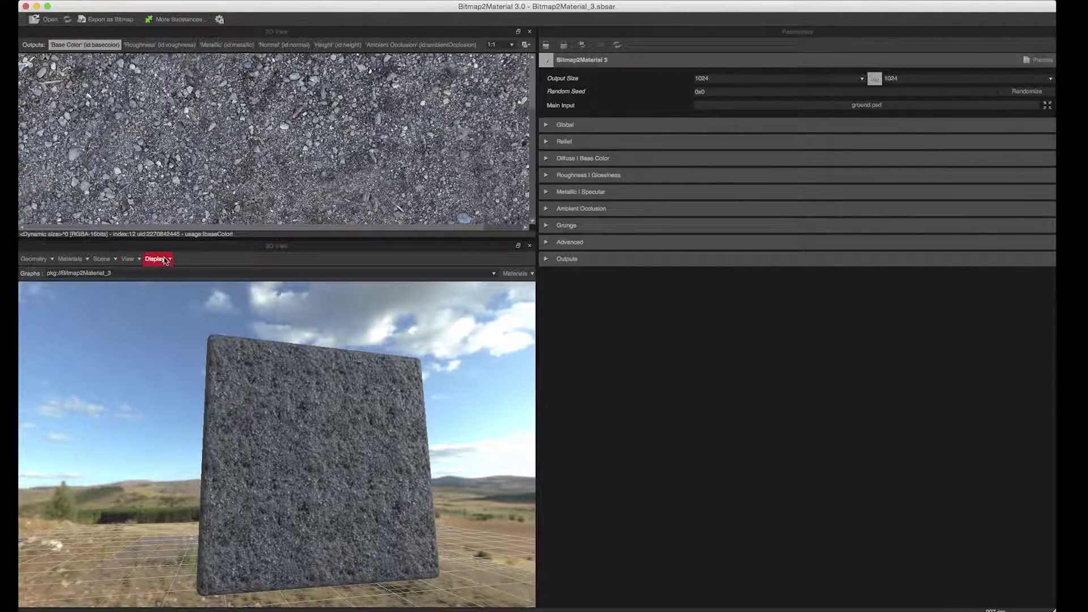
click(102, 259)
click(97, 273)
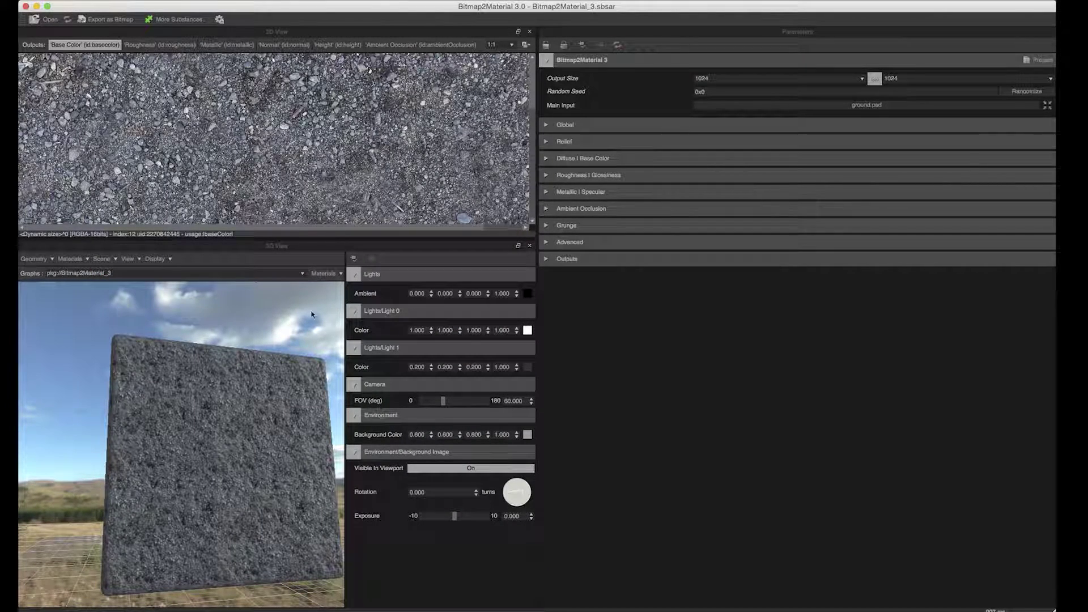
click(70, 259)
mouse_move(73, 273)
click(116, 278)
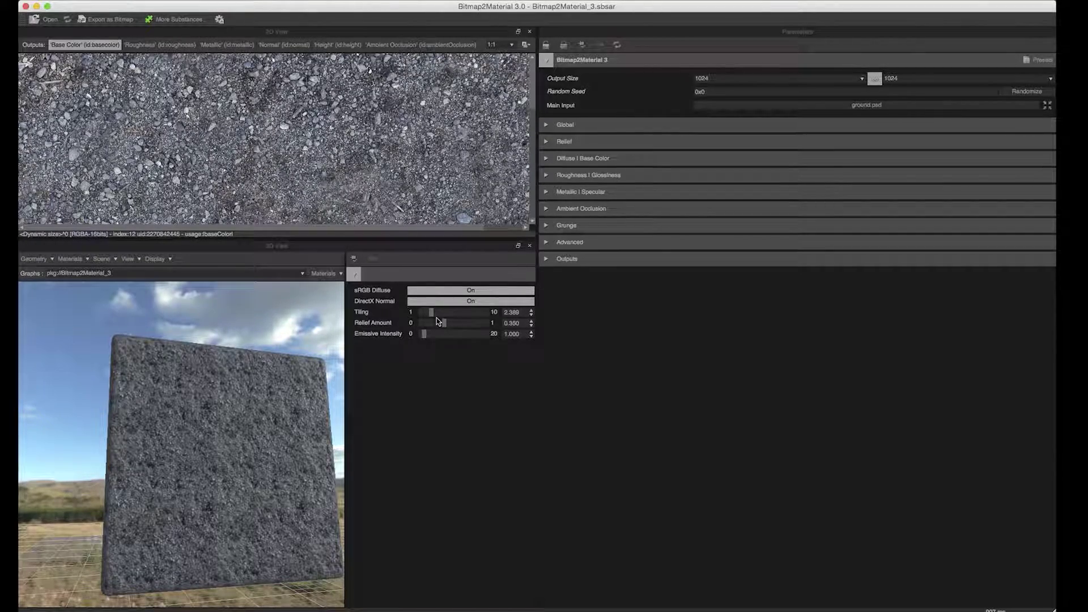
- Raise the preview material's Tiling to about 5.7 and examine the cube for visible repetition
drag(431, 313, 455, 316)
drag(262, 448, 225, 448)
scroll(225, 448, up, 5)
scroll(235, 417, down, 5)
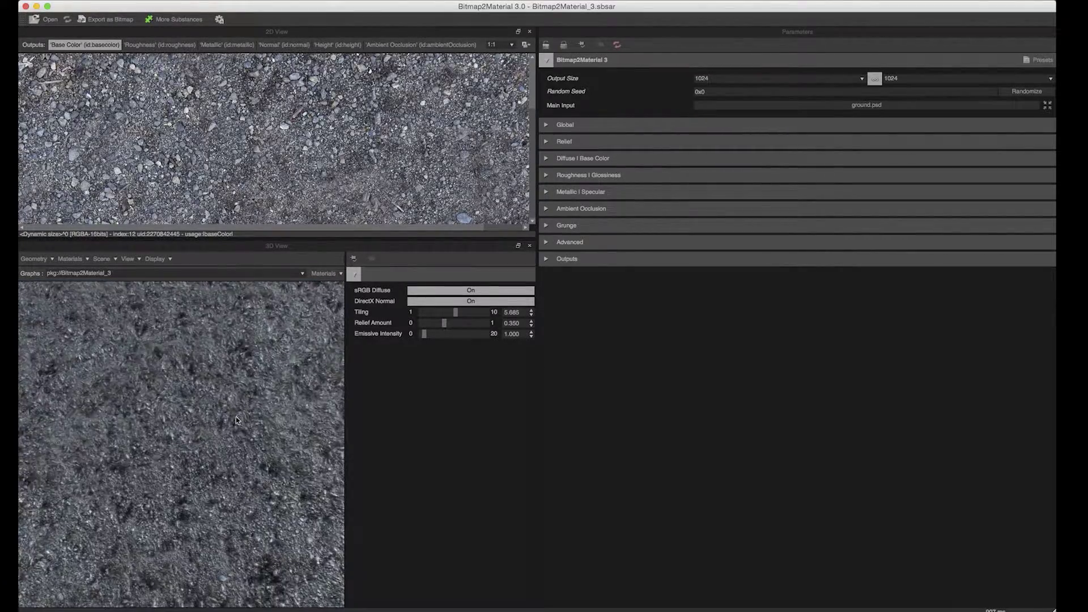
scroll(263, 420, down, 5)
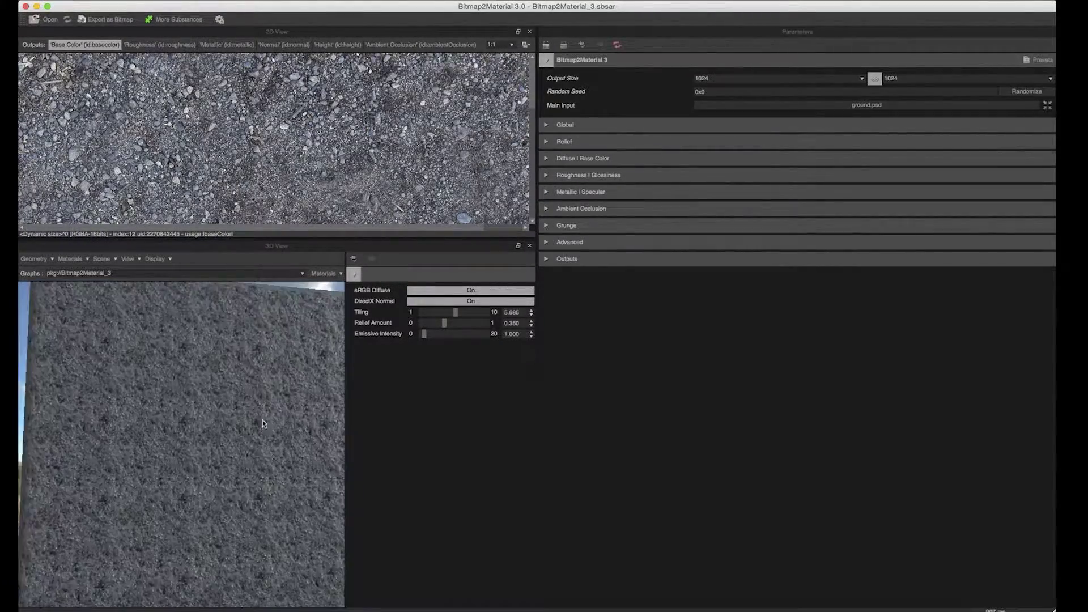
scroll(263, 436, up, 1)
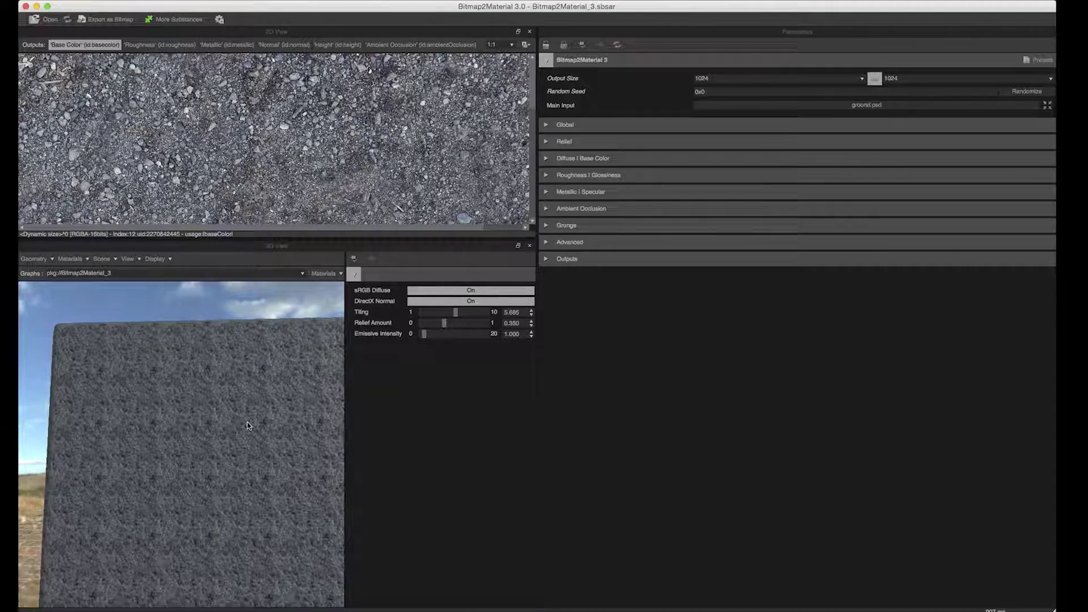
- Set the preview material's Tiling to about 3 and inspect the surface up close
drag(455, 314, 436, 314)
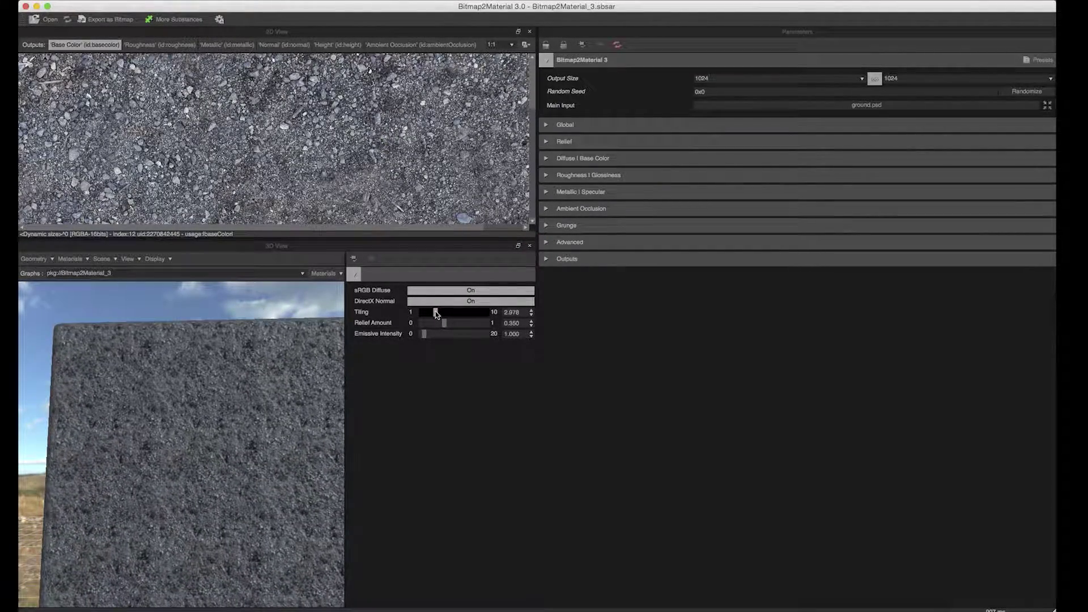
drag(326, 393, 284, 389)
scroll(273, 393, up, 10)
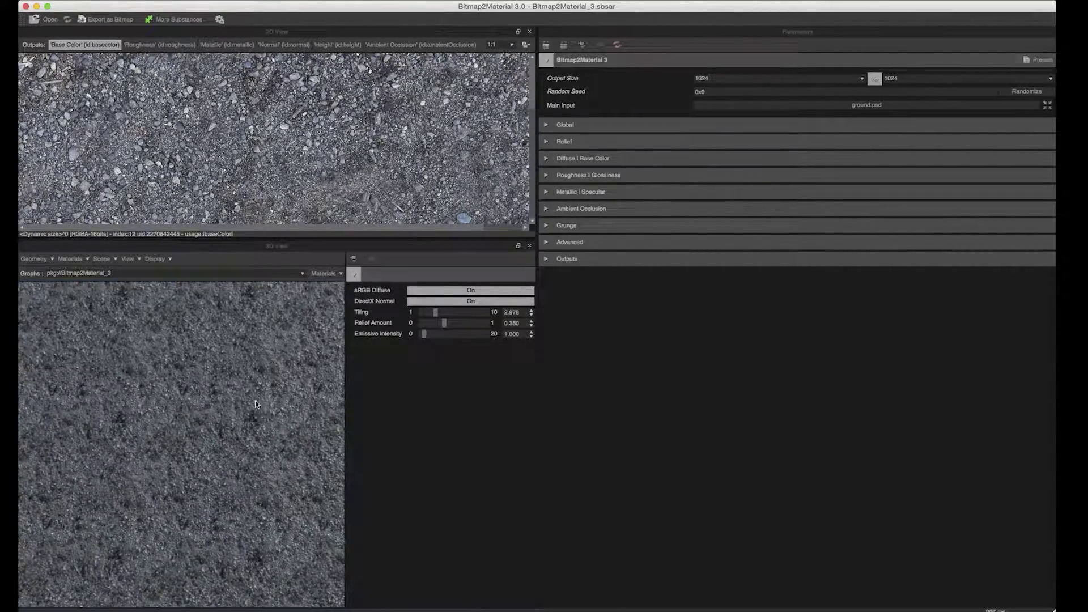
- Try a Light Equalizer value of about 0.1 in the Global parameters, and reset it to 0
click(553, 127)
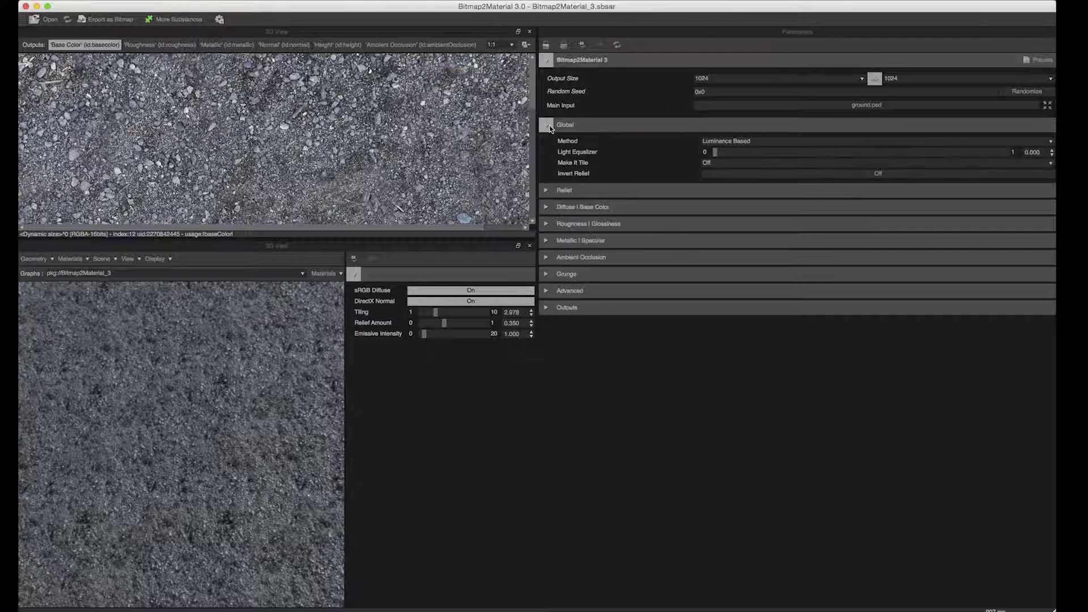
click(734, 154)
drag(735, 158, 744, 160)
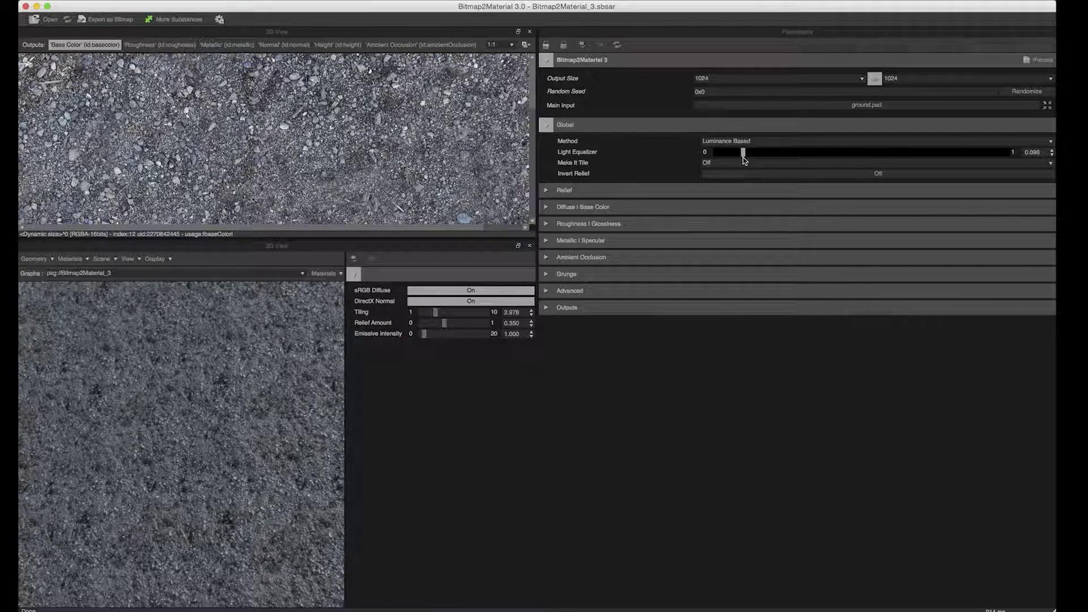
scroll(248, 437, down, 5)
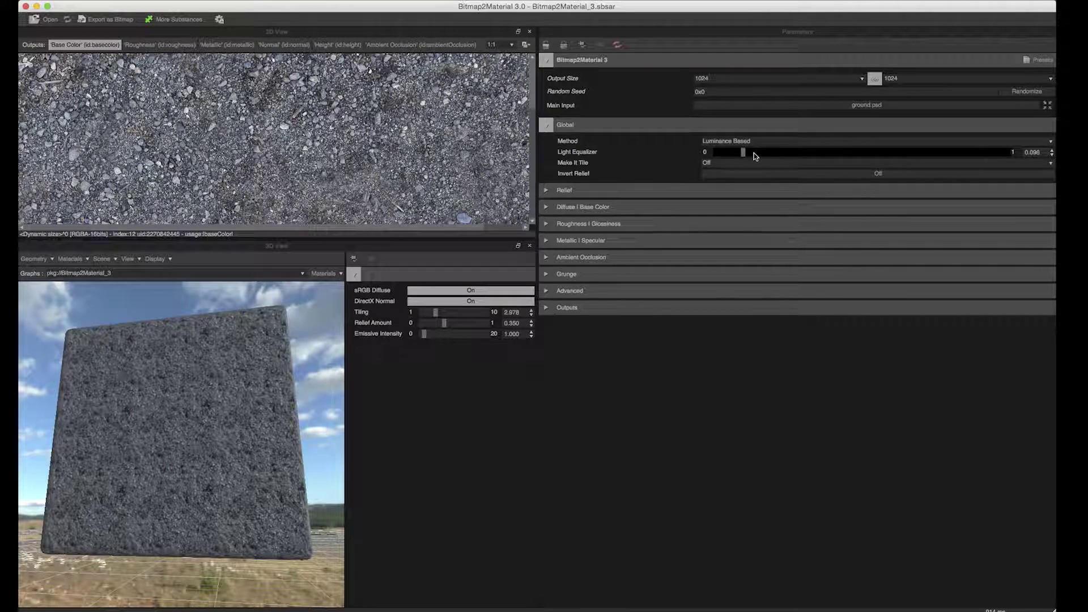
drag(755, 157, 706, 154)
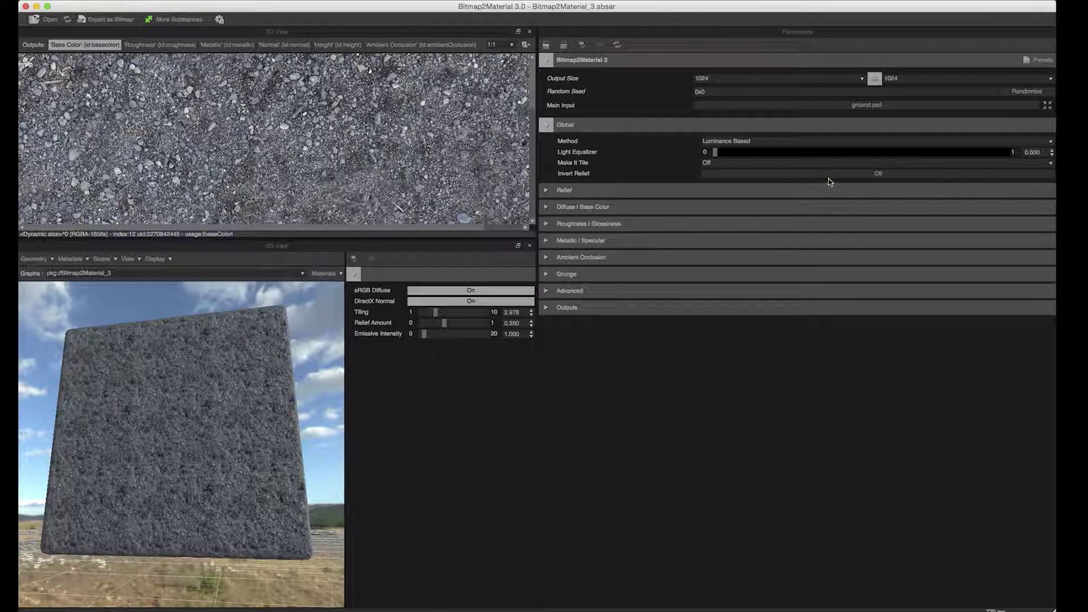
- Turn on Invert Relief to examine the inverted surface up close, and turn it off again
click(860, 177)
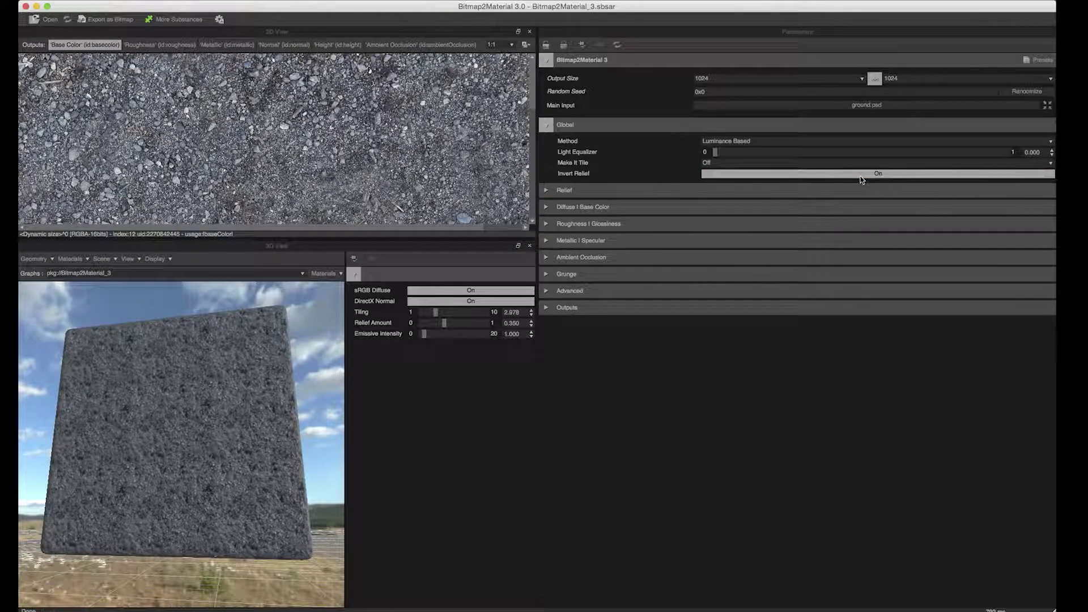
scroll(231, 455, up, 10)
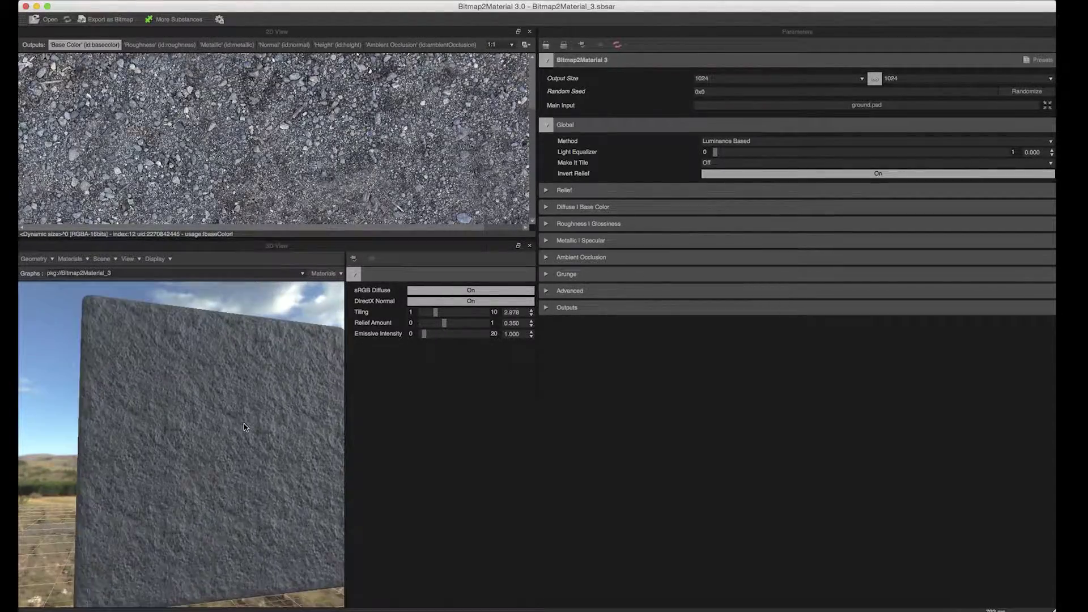
scroll(231, 455, up, 6)
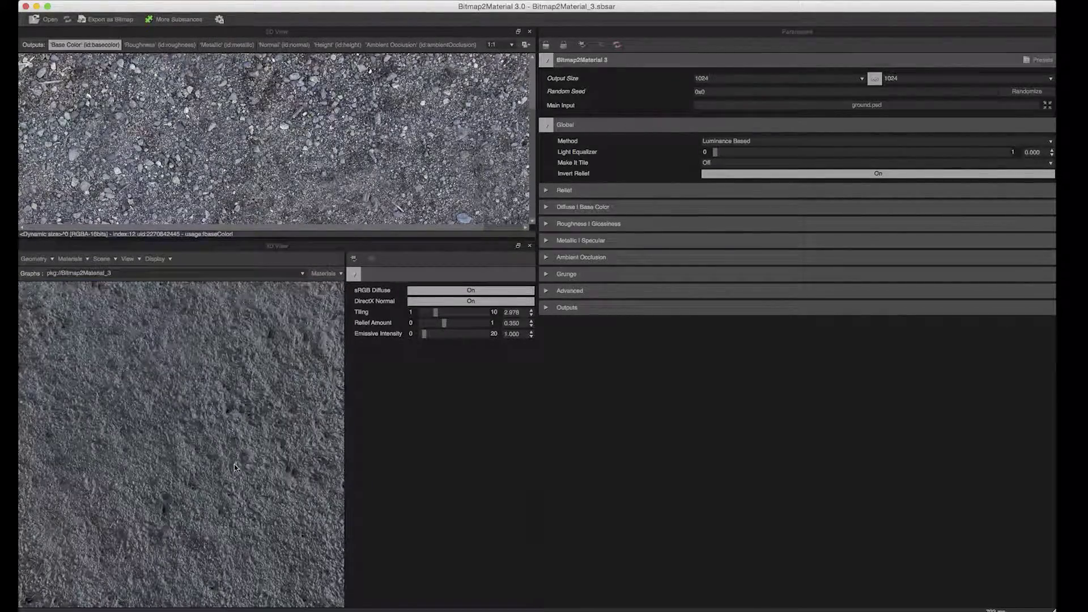
scroll(238, 440, up, 3)
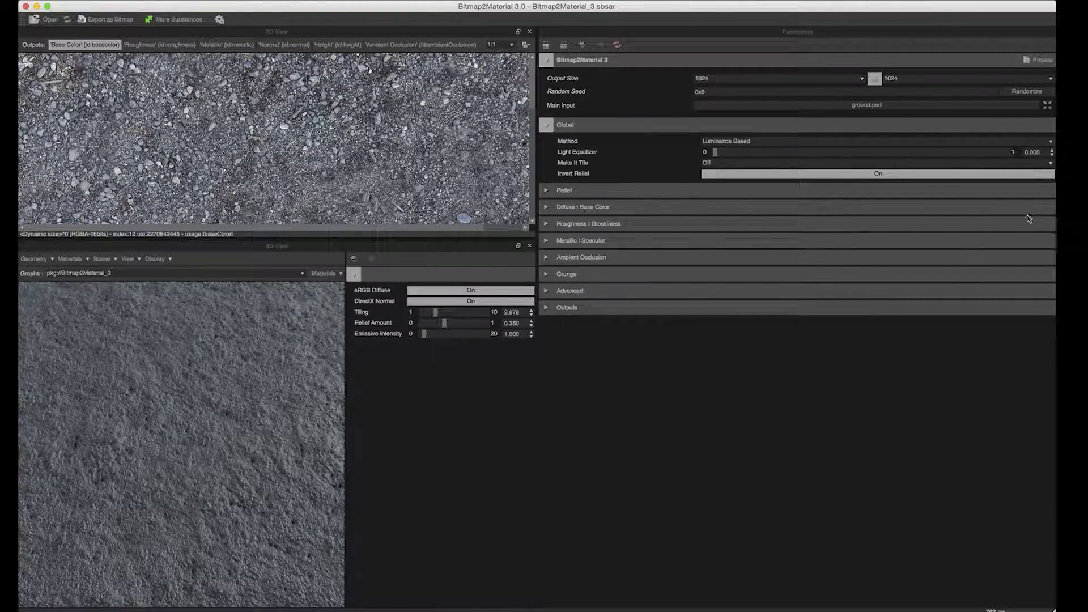
click(864, 174)
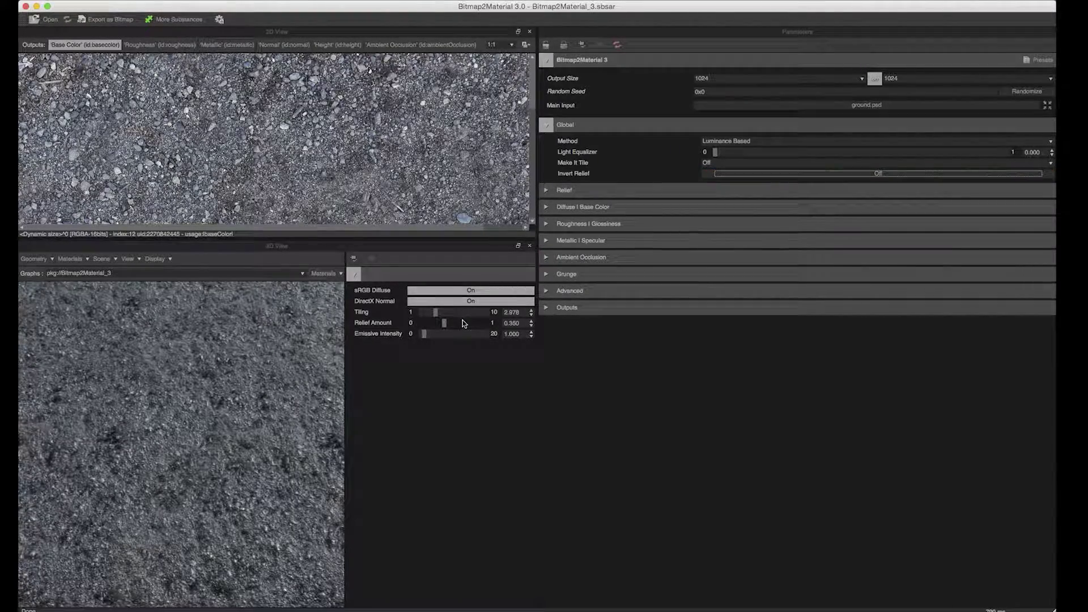
scroll(292, 391, down, 6)
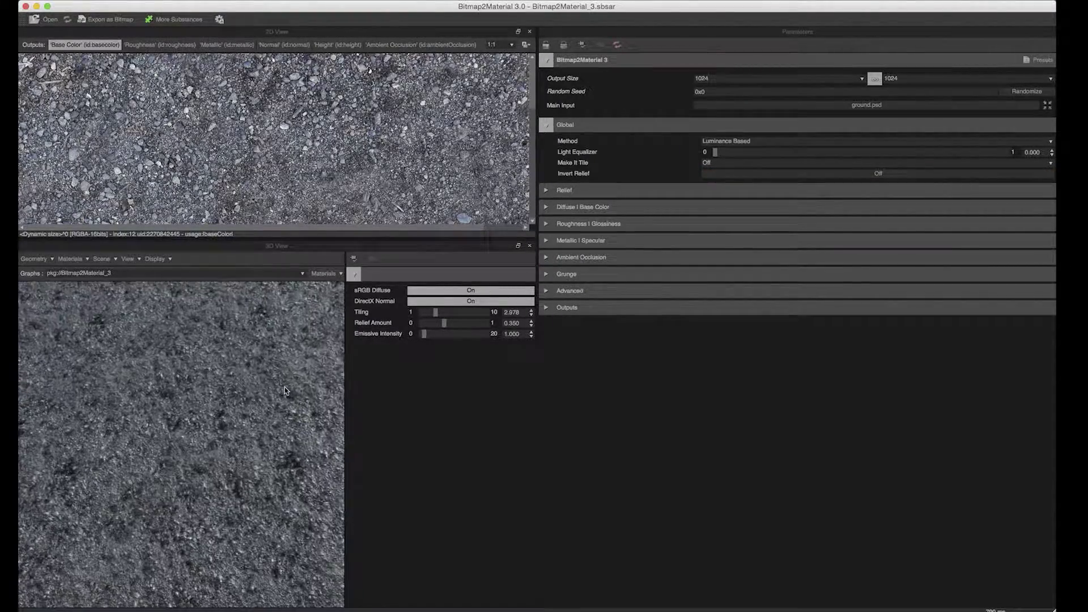
- Review the Relief, Diffuse, Roughness and Metallic parameter groups and examine the cube's tiled surface from different distances
click(547, 190)
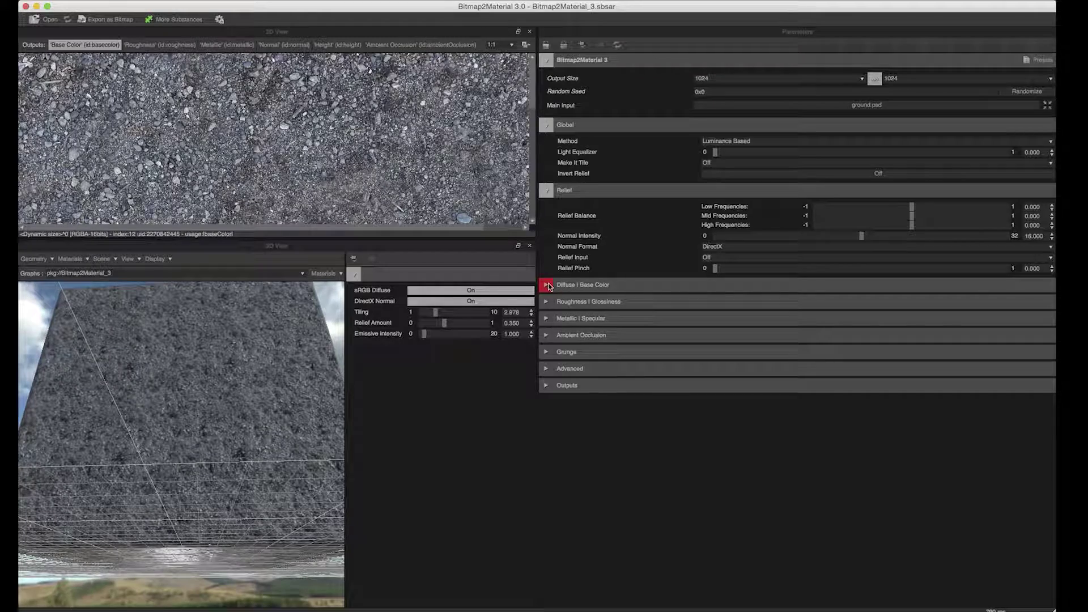
click(547, 286)
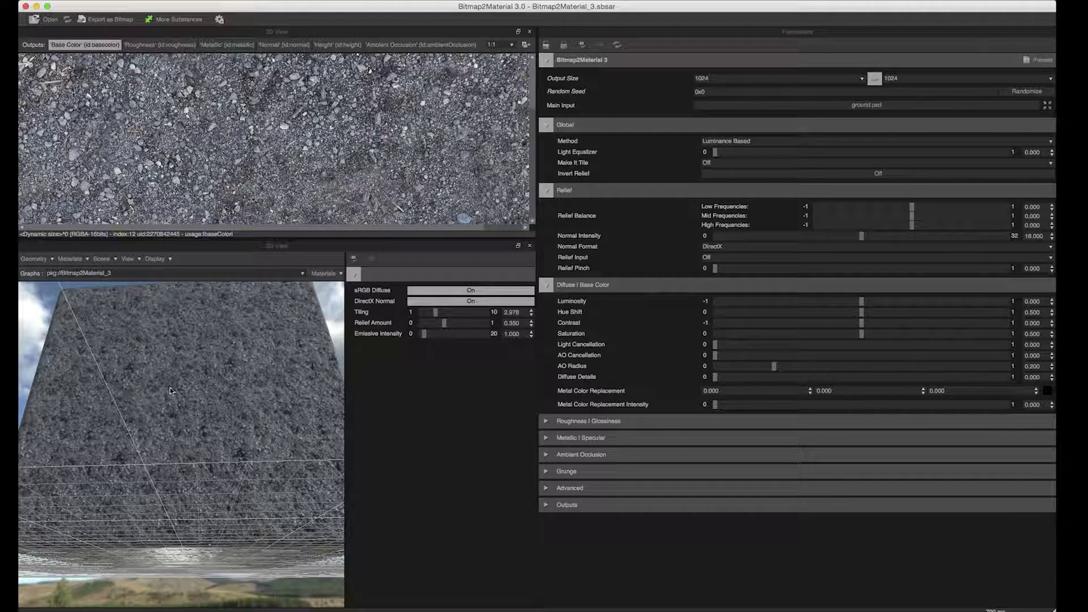
drag(170, 391, 206, 398)
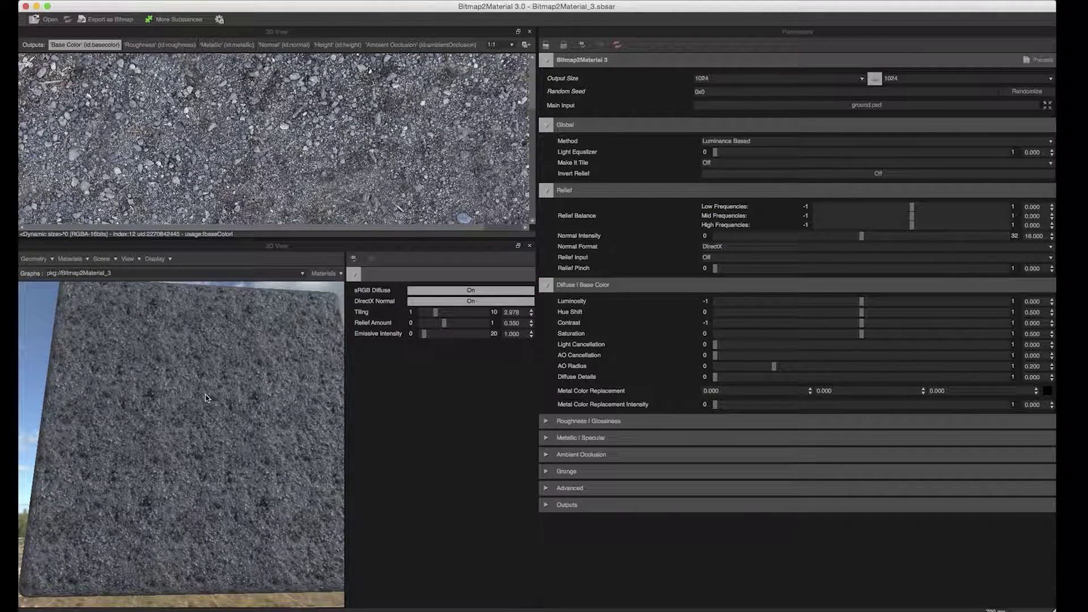
click(546, 420)
click(546, 420)
click(546, 437)
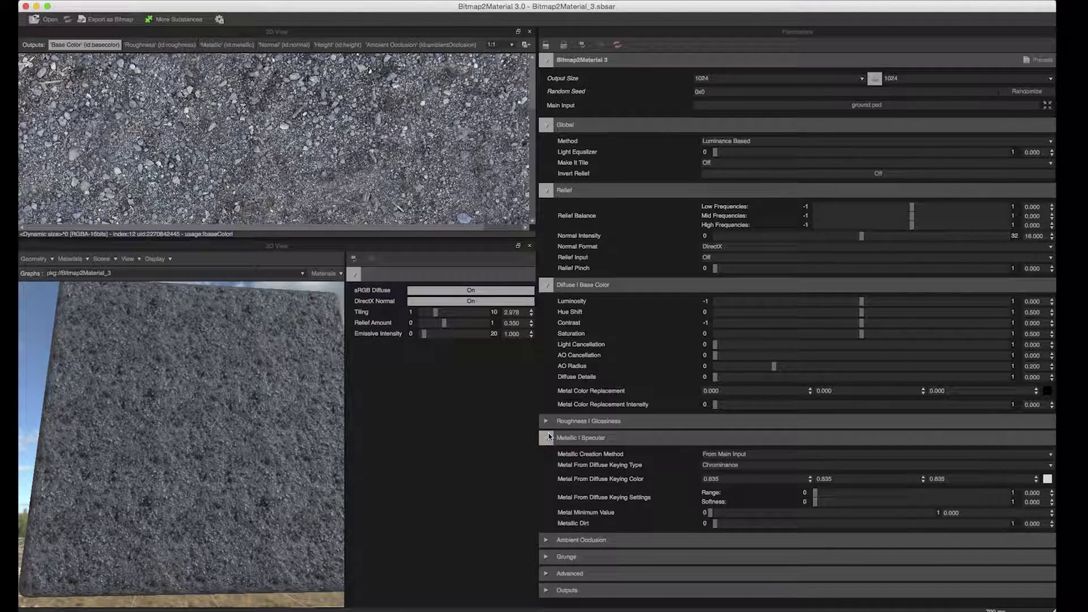
click(546, 437)
scroll(238, 486, down, 5)
drag(238, 485, 200, 418)
scroll(215, 420, up, 10)
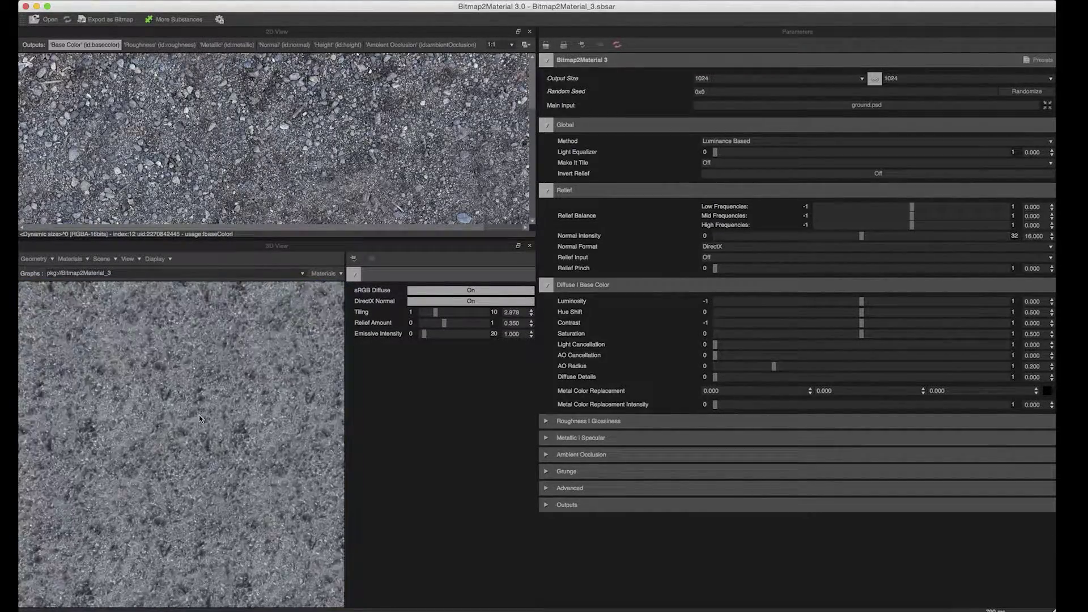
scroll(231, 421, down, 2)
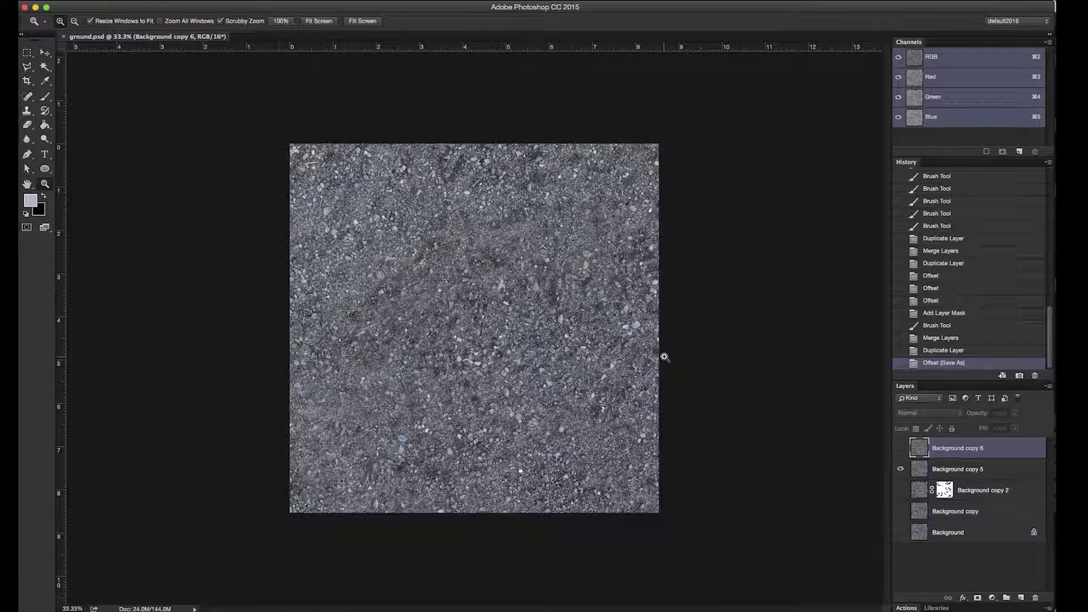
- Switch back to Photoshop and take a closer look at the seamless texture in ground.psd
click(612, 338)
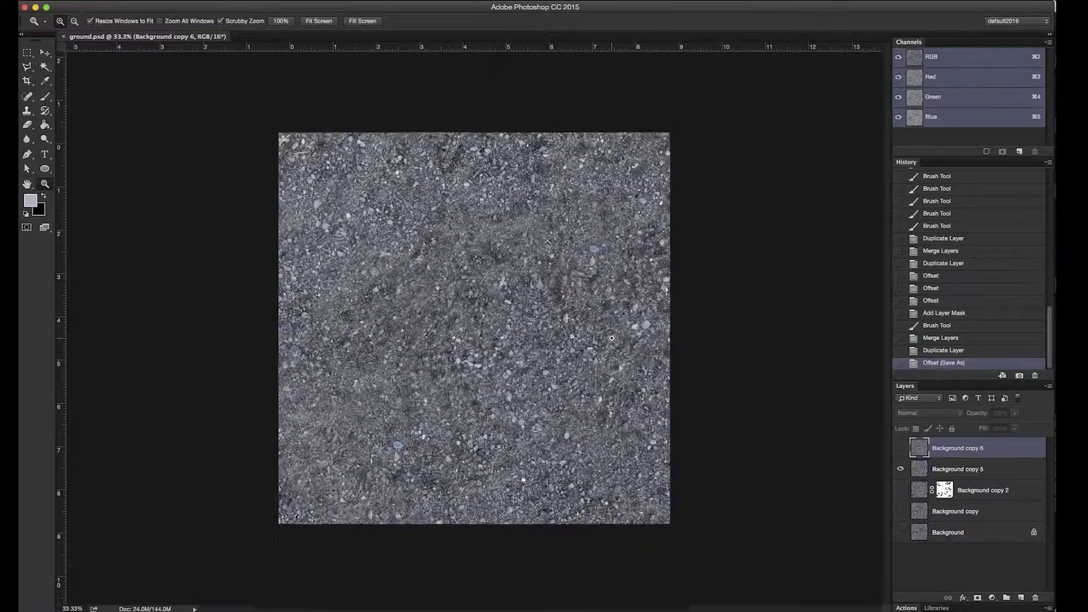